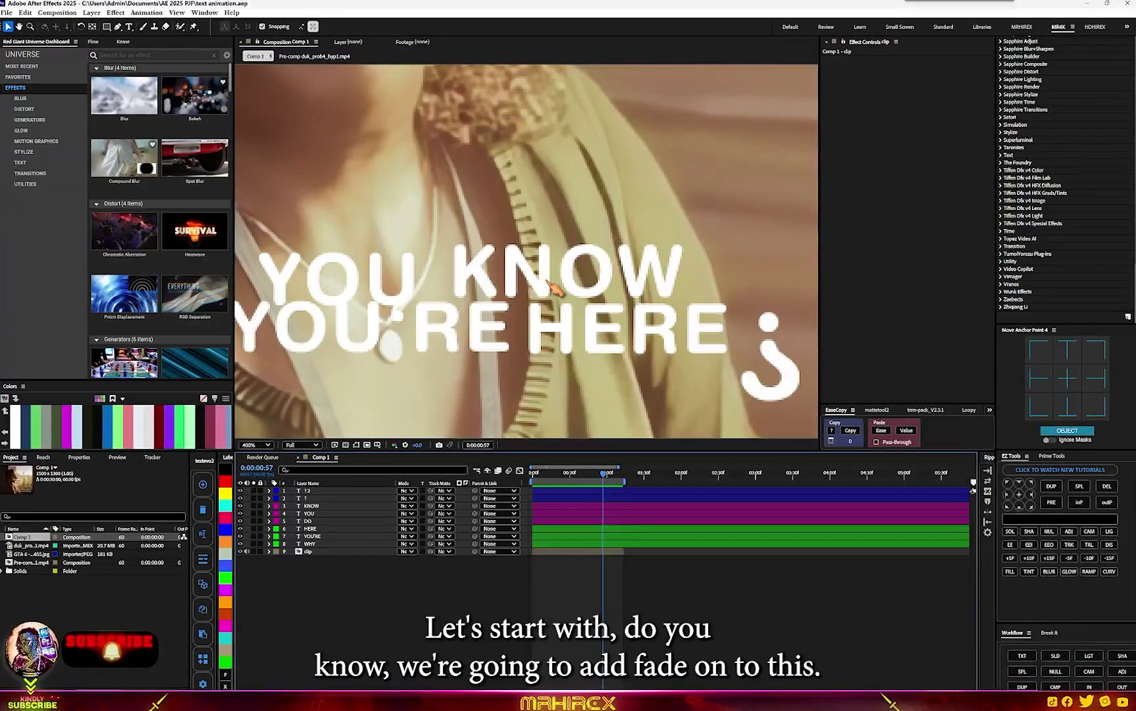
Apply the Slow Fade On preset to the DO text layer at the start of the composition.
scroll(553, 287, "down", 2)
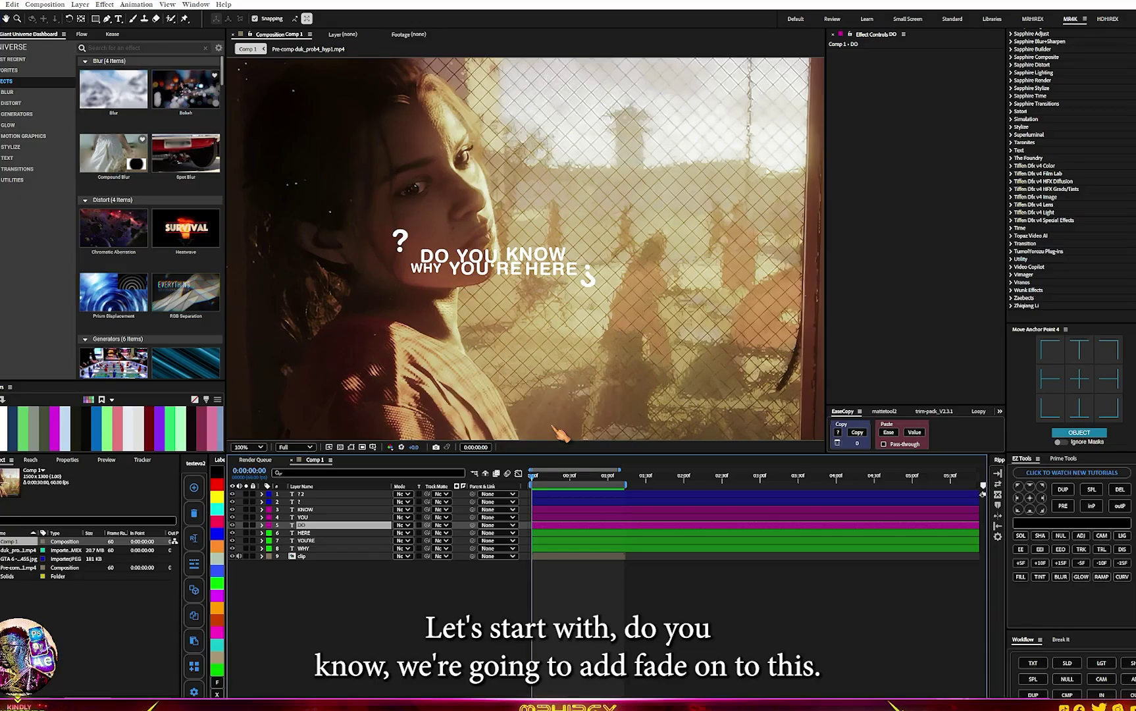
key("ctrl+space")
type("fade on")
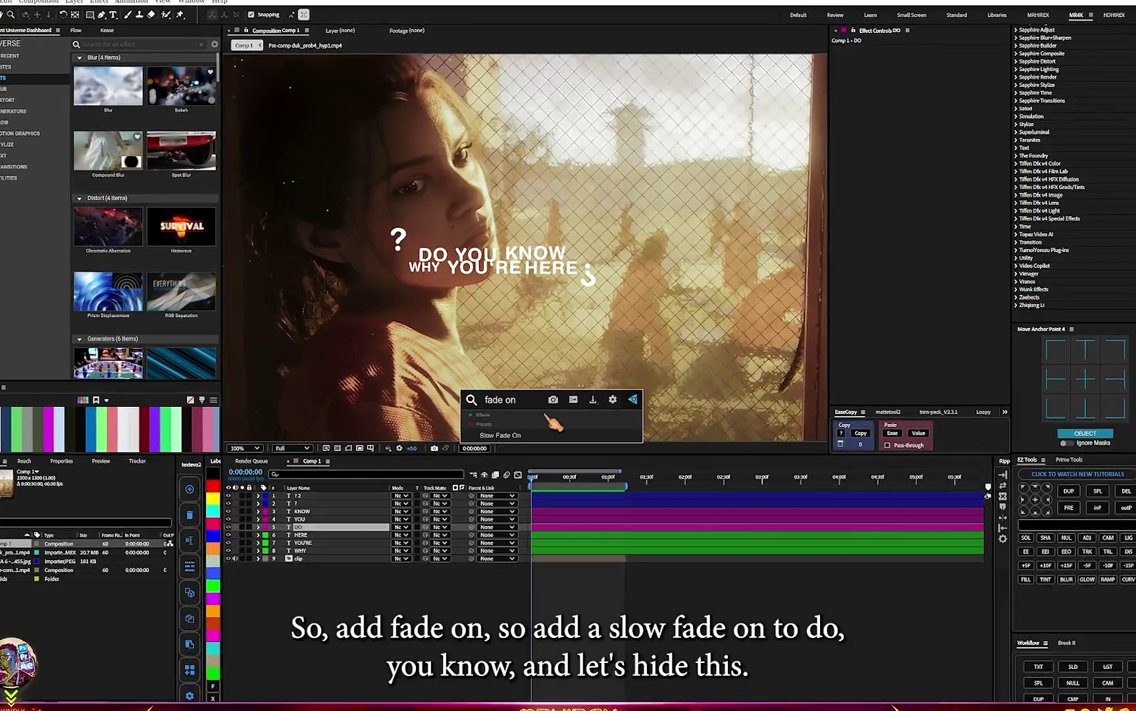
left_click(513, 435)
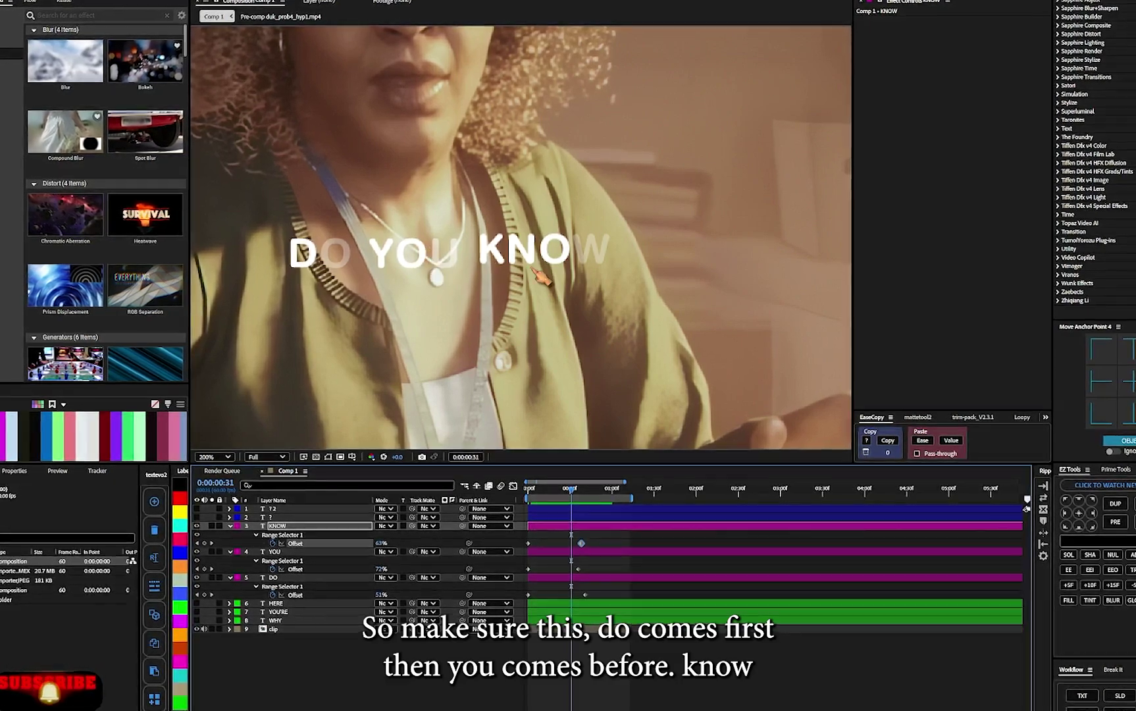
Stagger the words by starting the KNOW layer at about frame 19 and the YOU layer at about frame 9, and preview the timing.
left_click(579, 545)
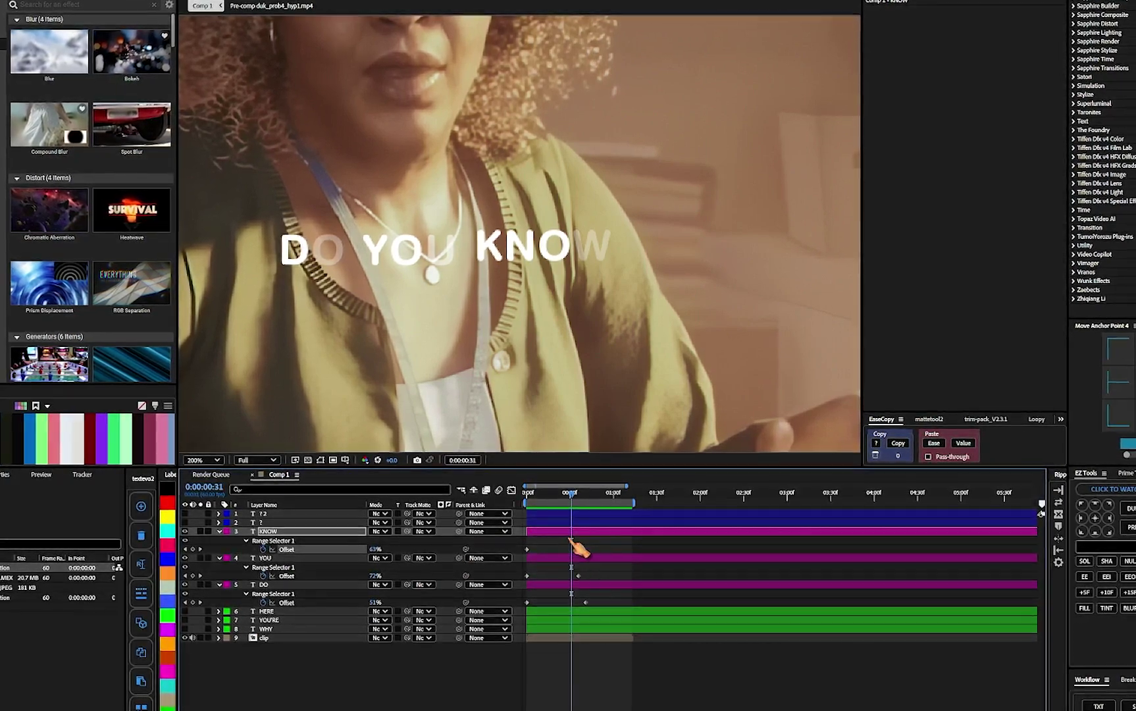
left_click_drag(571, 541, 597, 536)
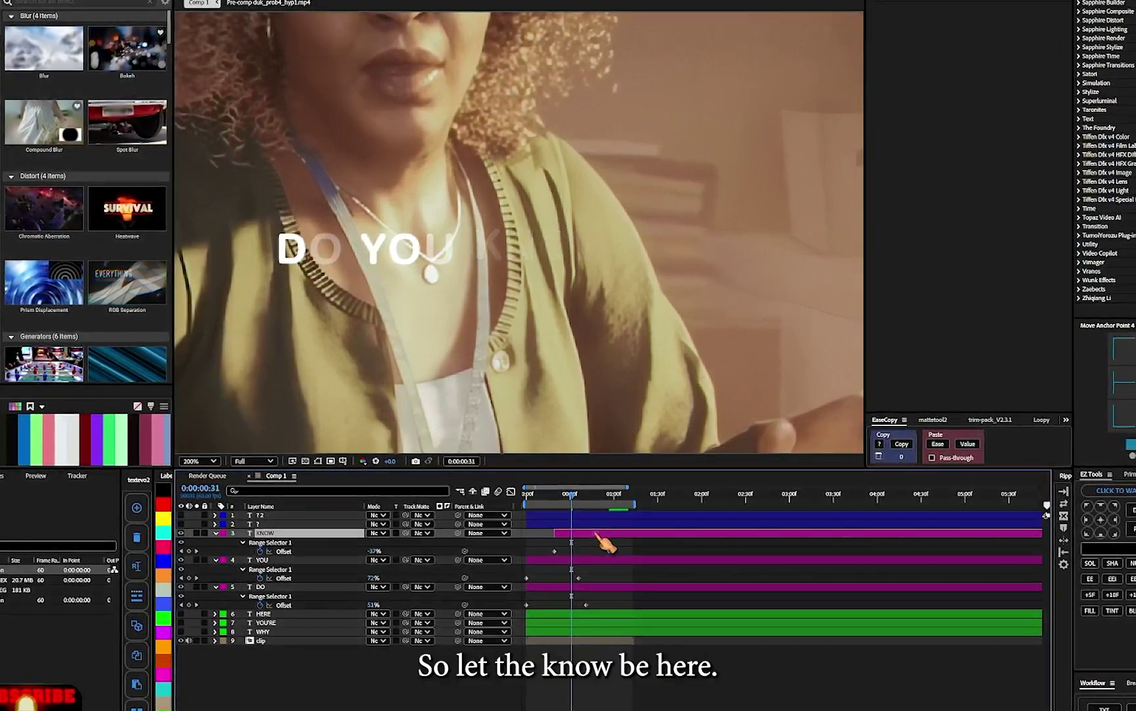
left_click(578, 563)
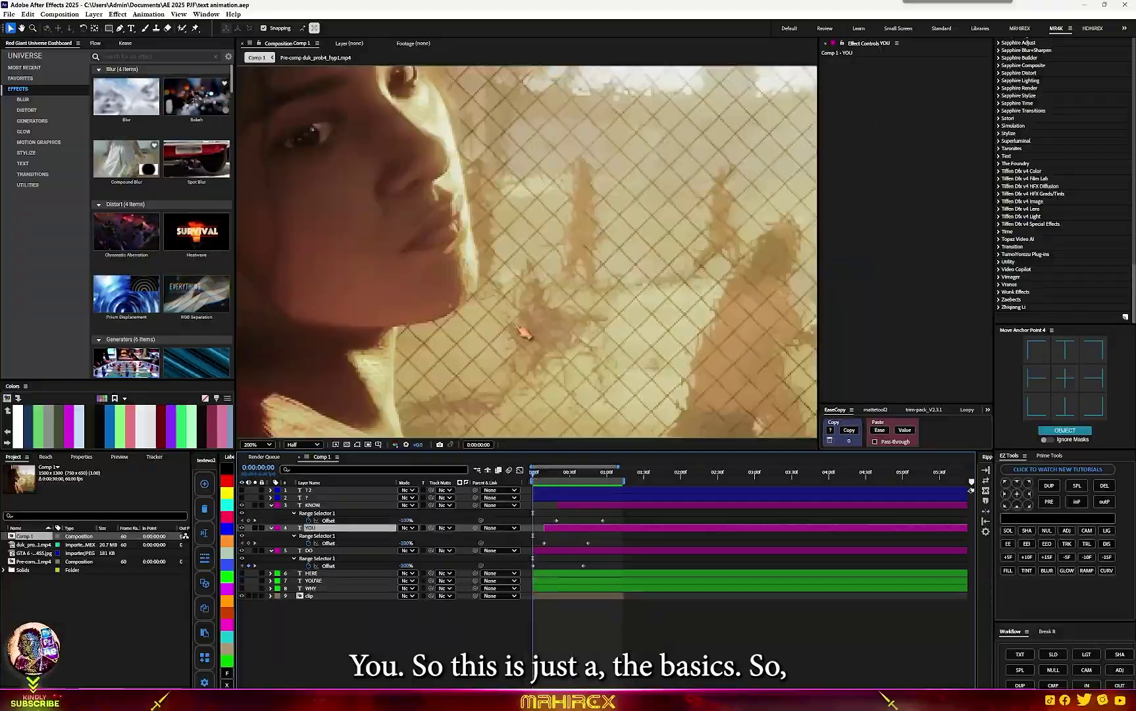
key("space")
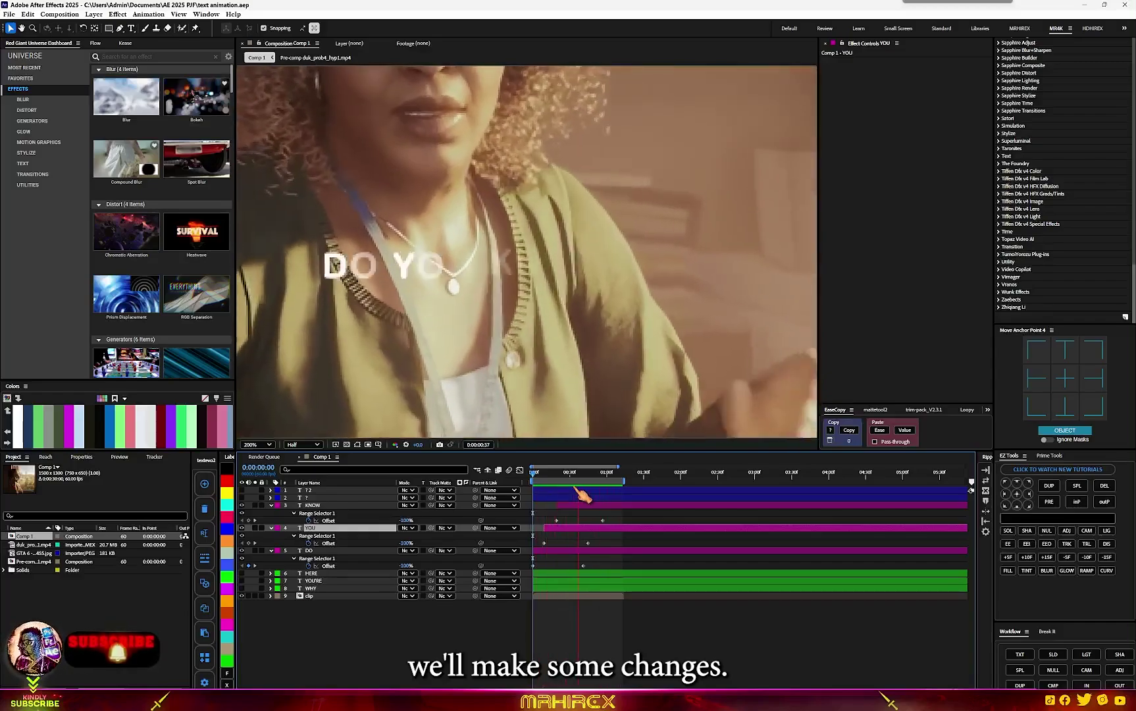
Apply the increasing tracking preset to the DO layer at frame 9 and reveal its animated properties.
left_click_drag(557, 475, 537, 528)
left_click(566, 551)
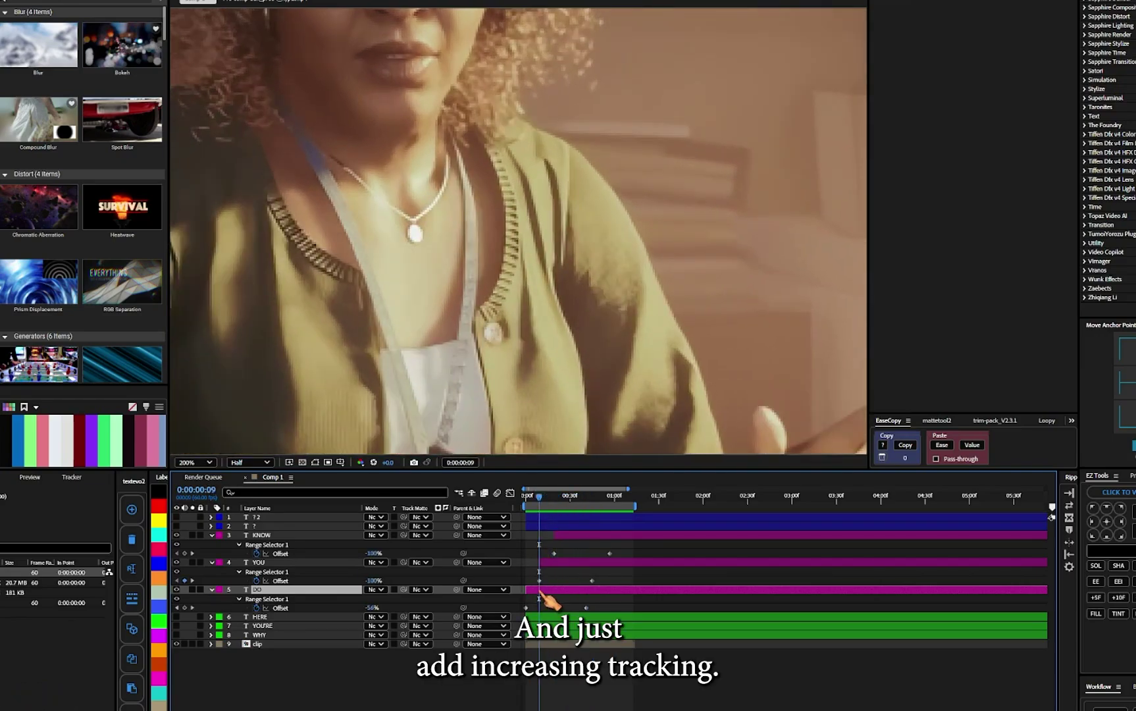
key("ctrl+space")
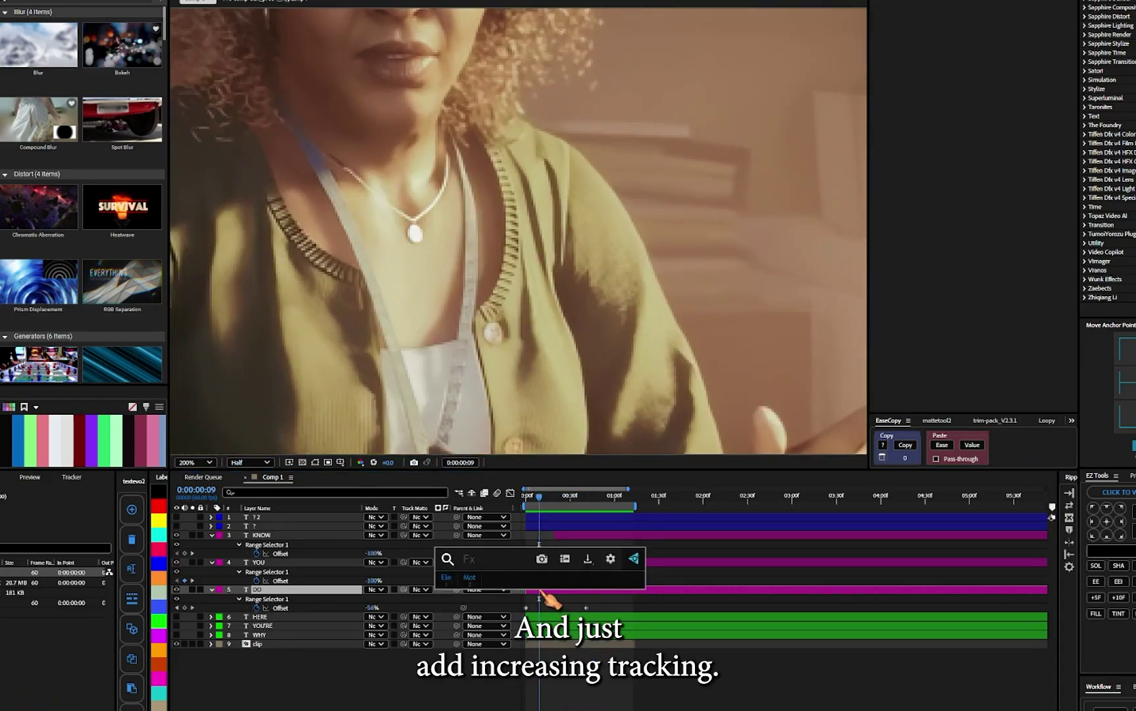
type("incr")
left_click(491, 600)
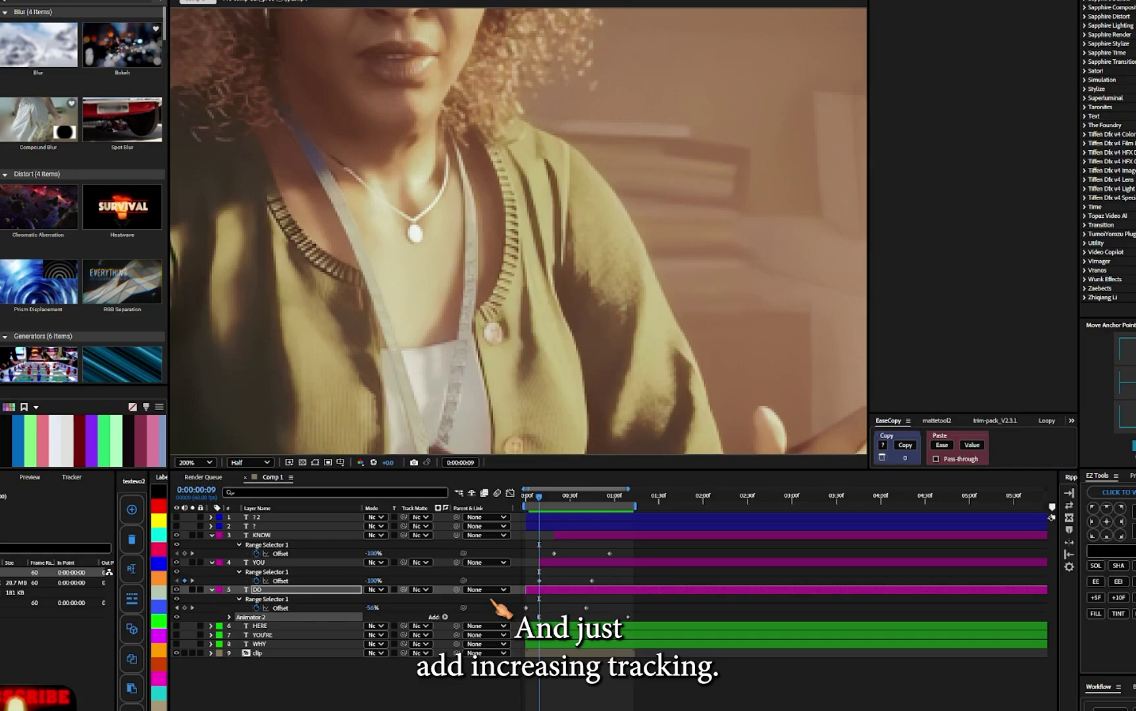
key("u")
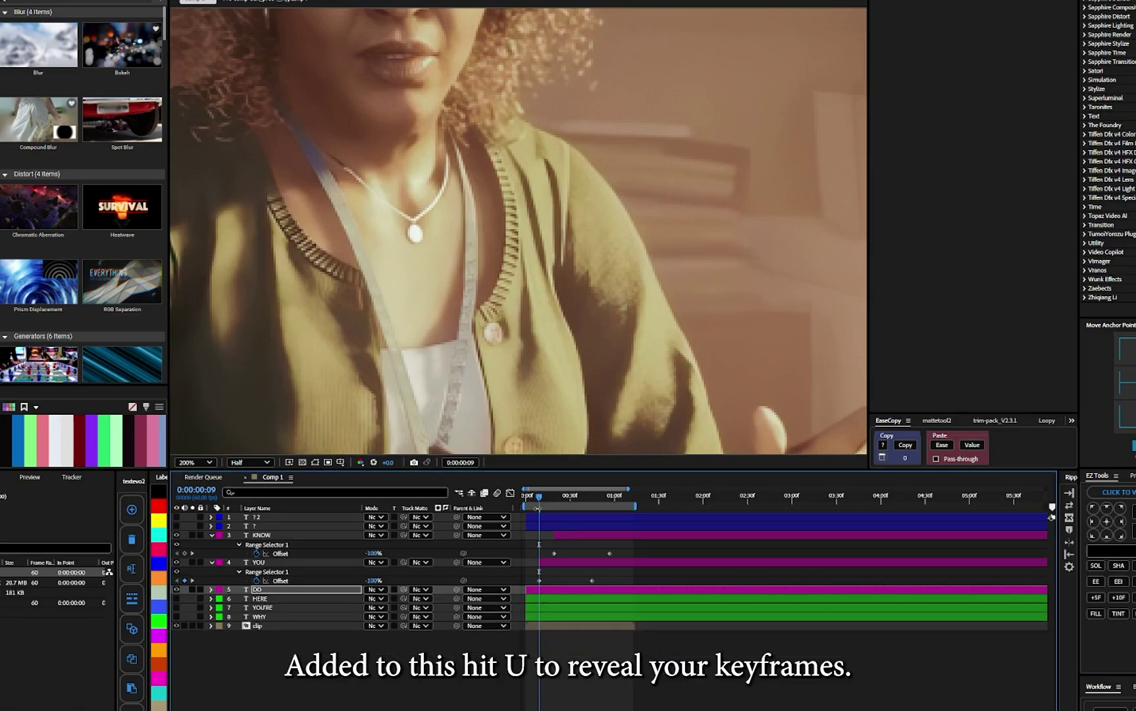
key("u")
key("u")
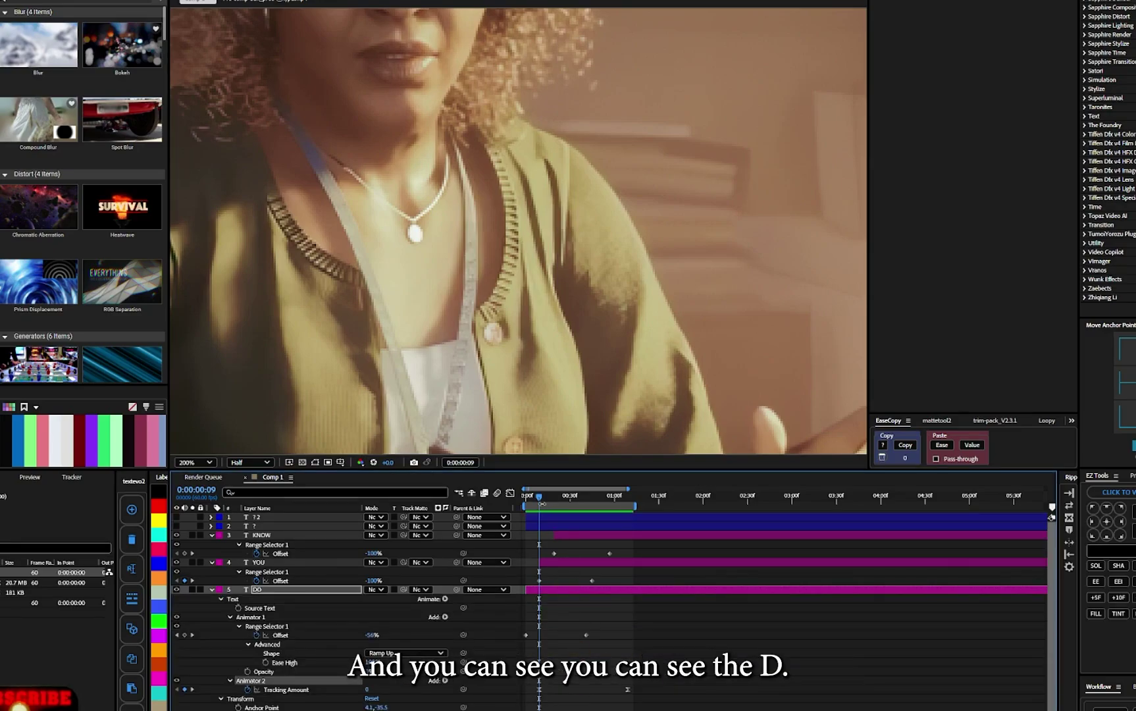
Slow DO's letter spacing by placing its first Tracking Amount keyframe at the layer start and its last at about 2.5 seconds.
left_click_drag(541, 501, 566, 510)
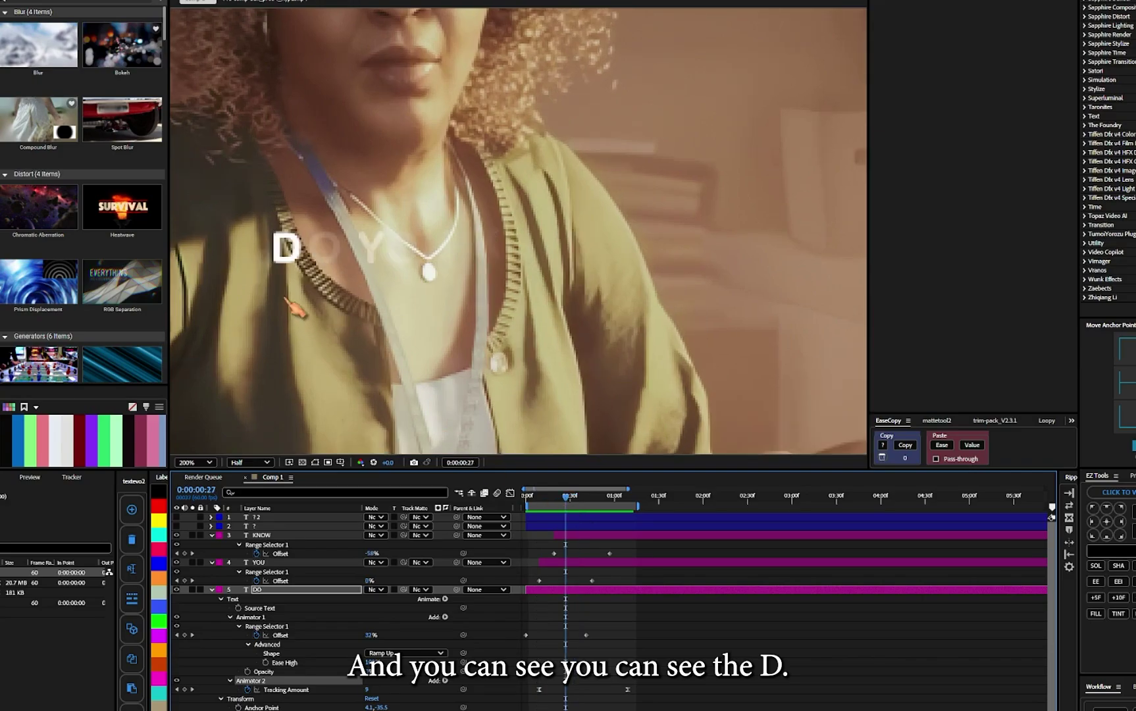
scroll(288, 250, "up", 1)
left_click_drag(299, 254, 634, 258)
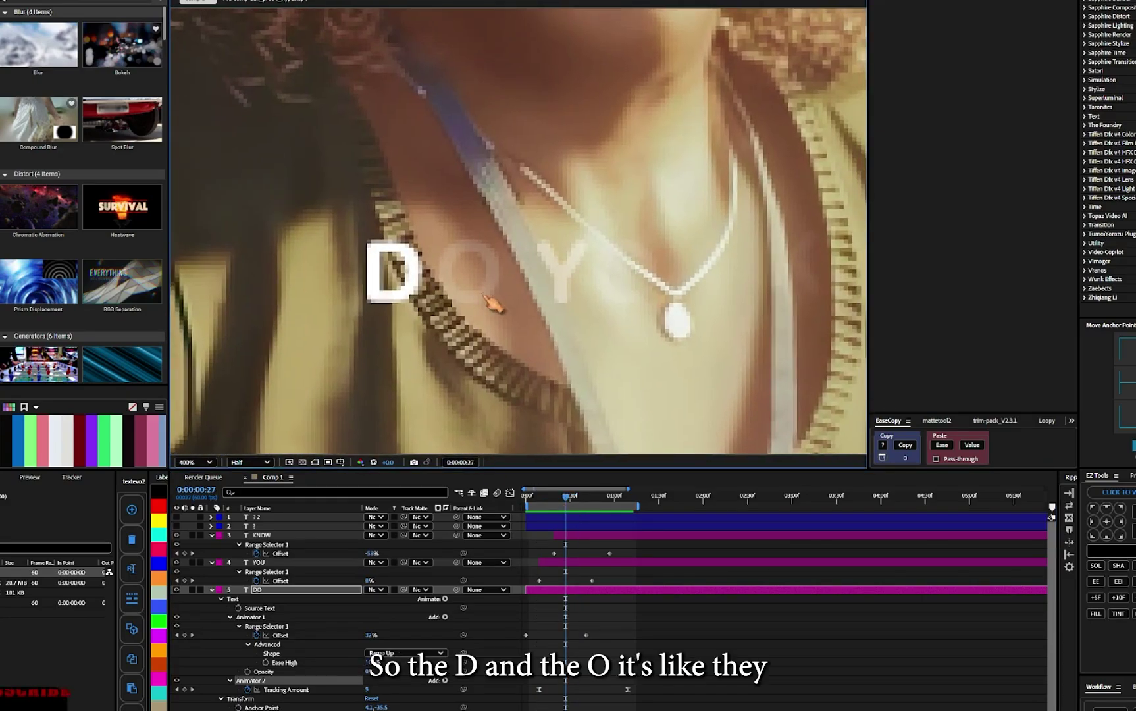
left_click_drag(568, 500, 594, 536)
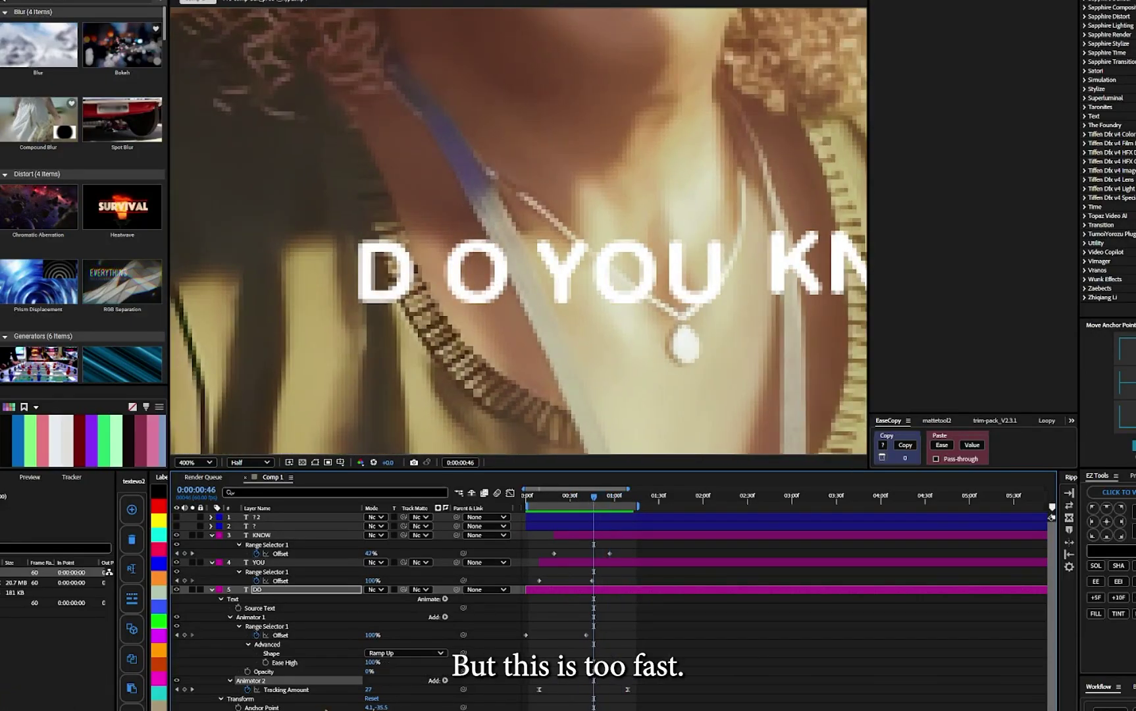
left_click(629, 689)
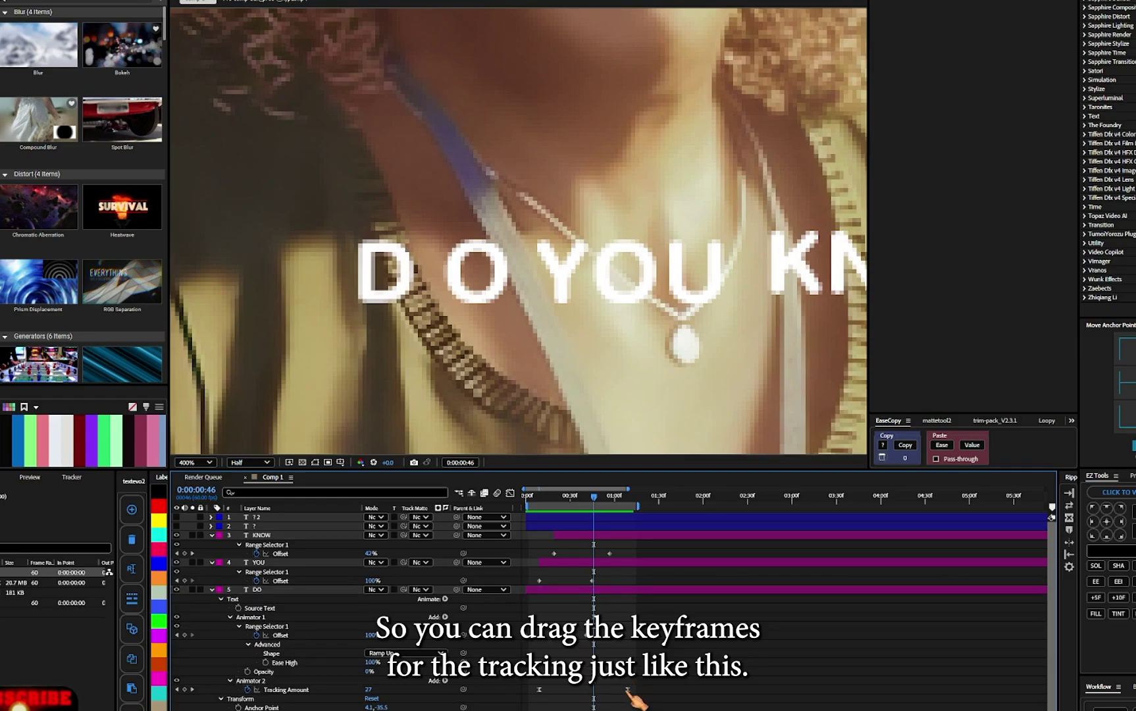
left_click_drag(628, 689, 711, 689)
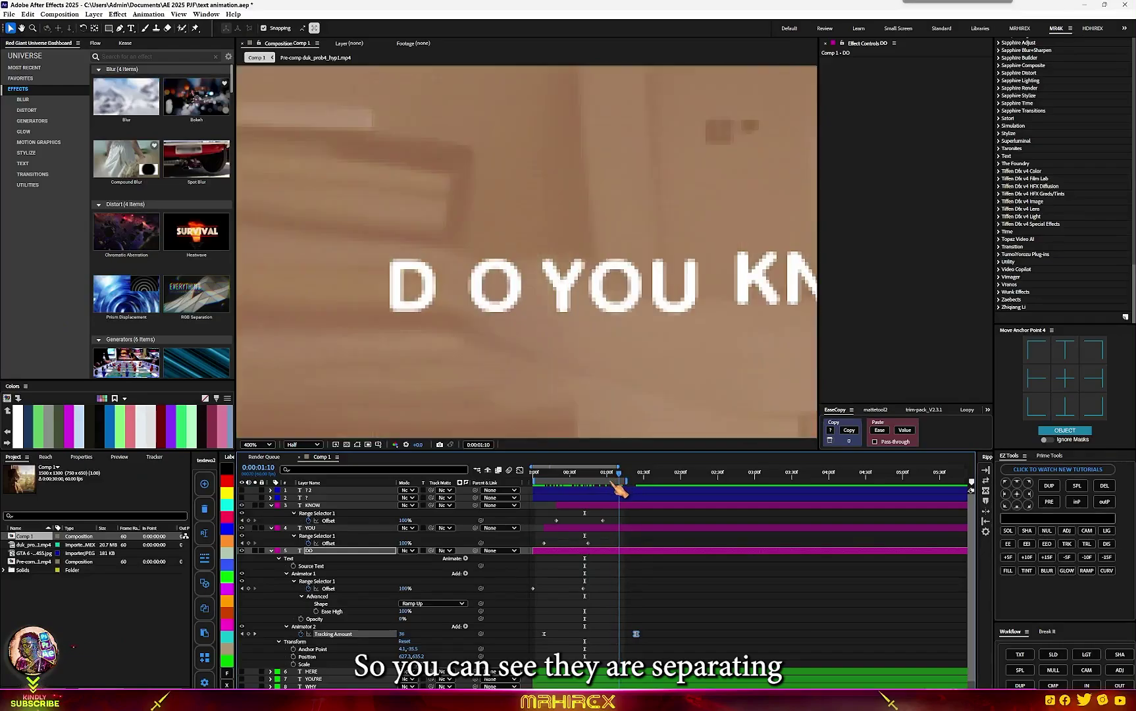
left_click_drag(621, 506, 582, 483)
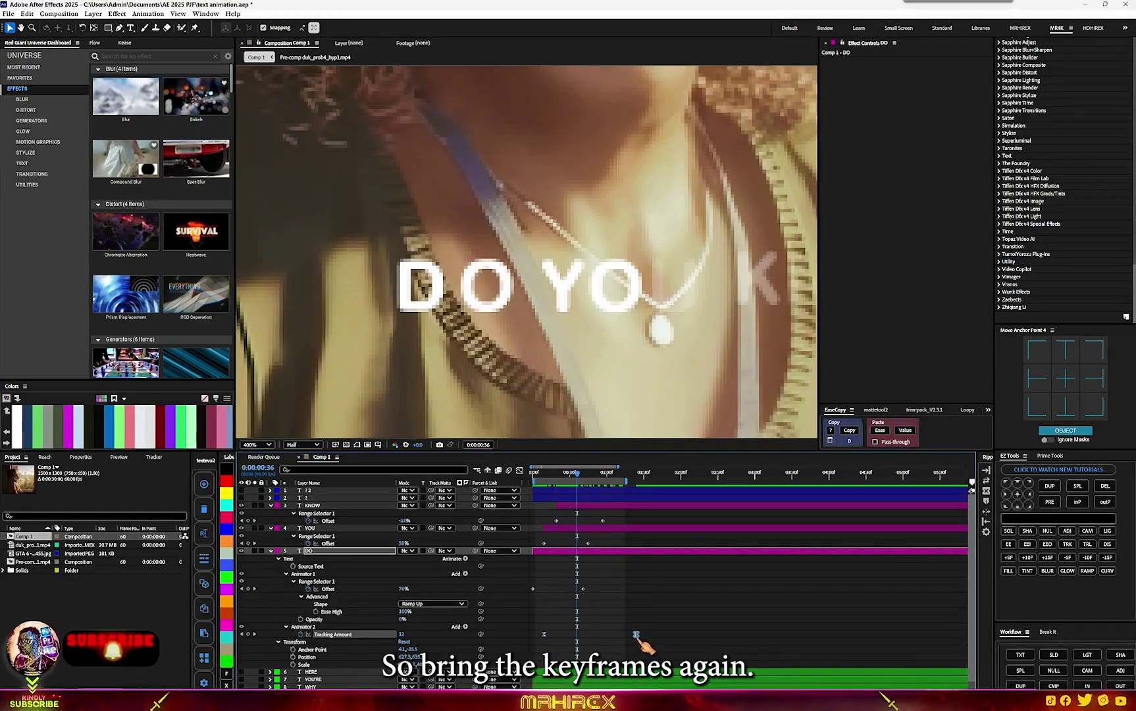
left_click_drag(633, 635, 627, 634)
left_click_drag(577, 476, 589, 476)
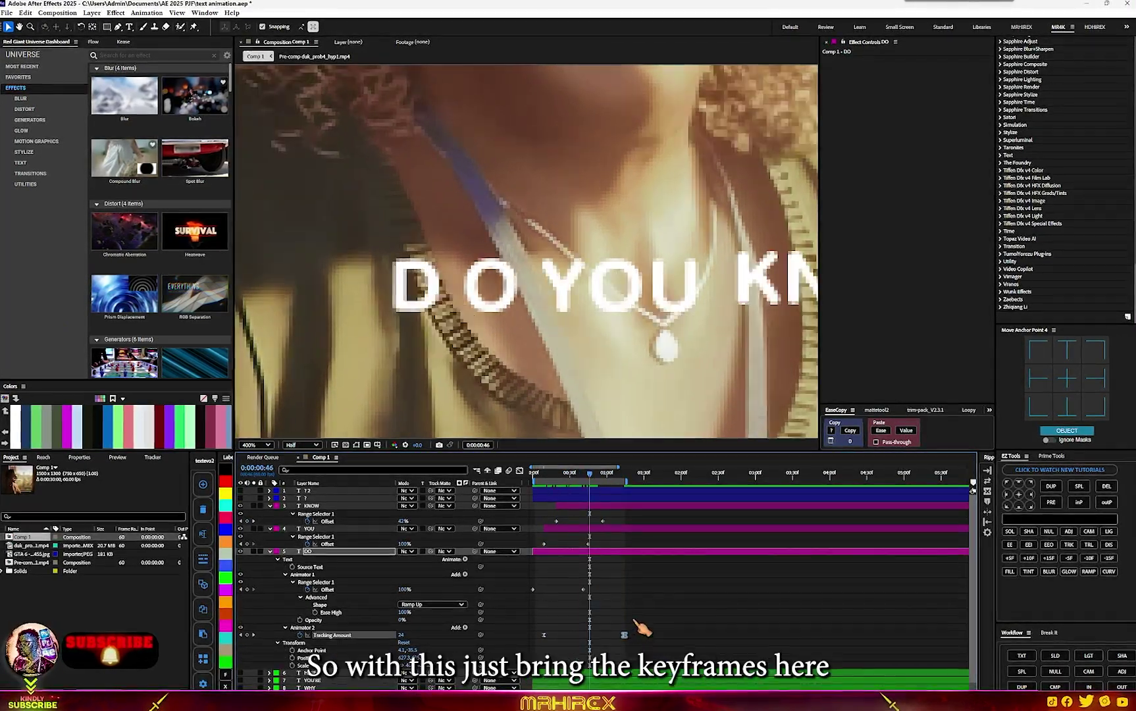
left_click_drag(633, 618, 533, 636)
left_click(613, 637)
left_click_drag(613, 637, 633, 639)
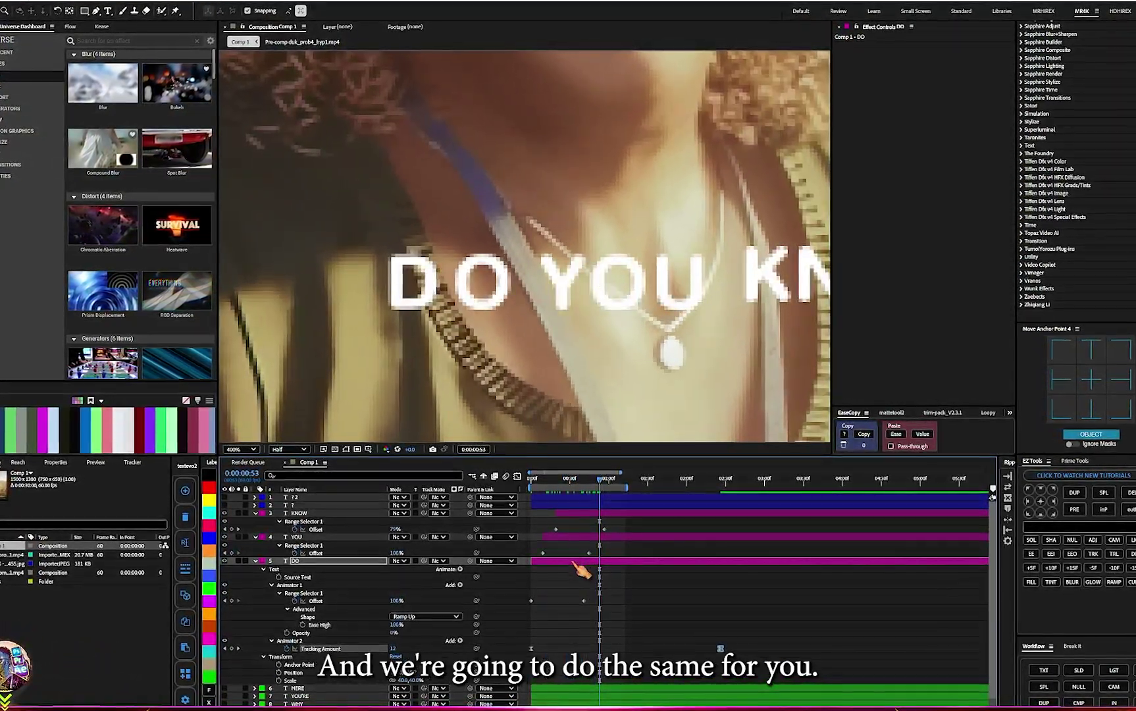
Apply the increasing tracking preset to the YOU layer at frame 28 and move its last Tracking Amount keyframe to about 2.8 seconds.
left_click(571, 538)
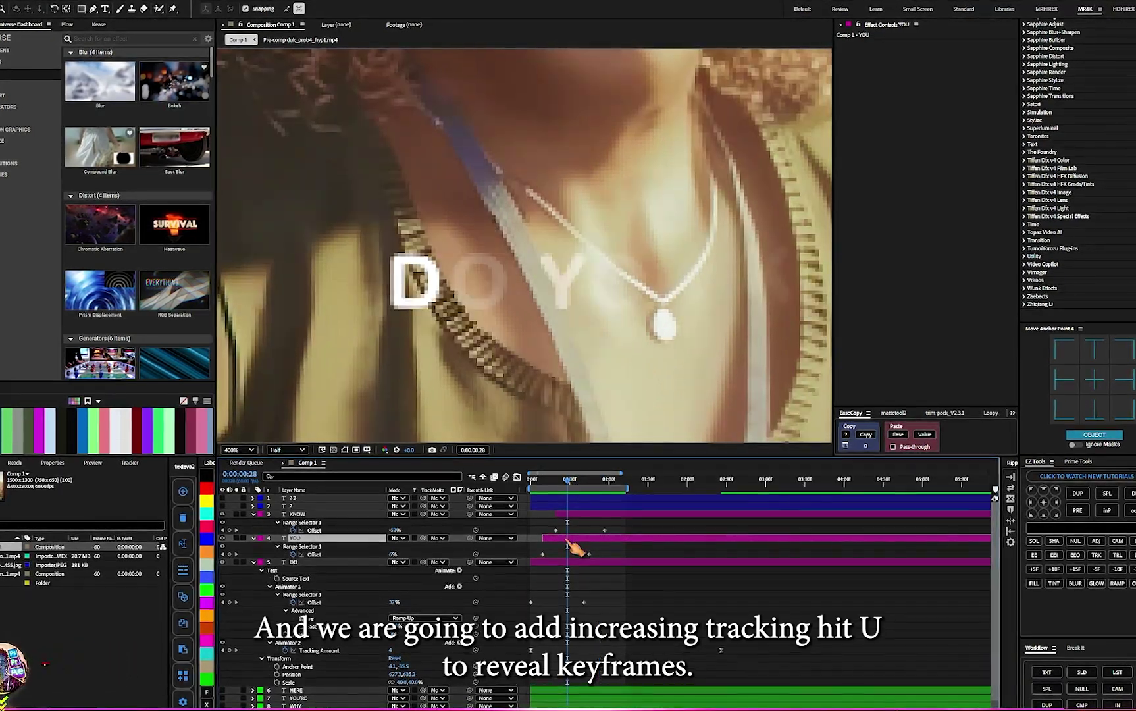
key("u")
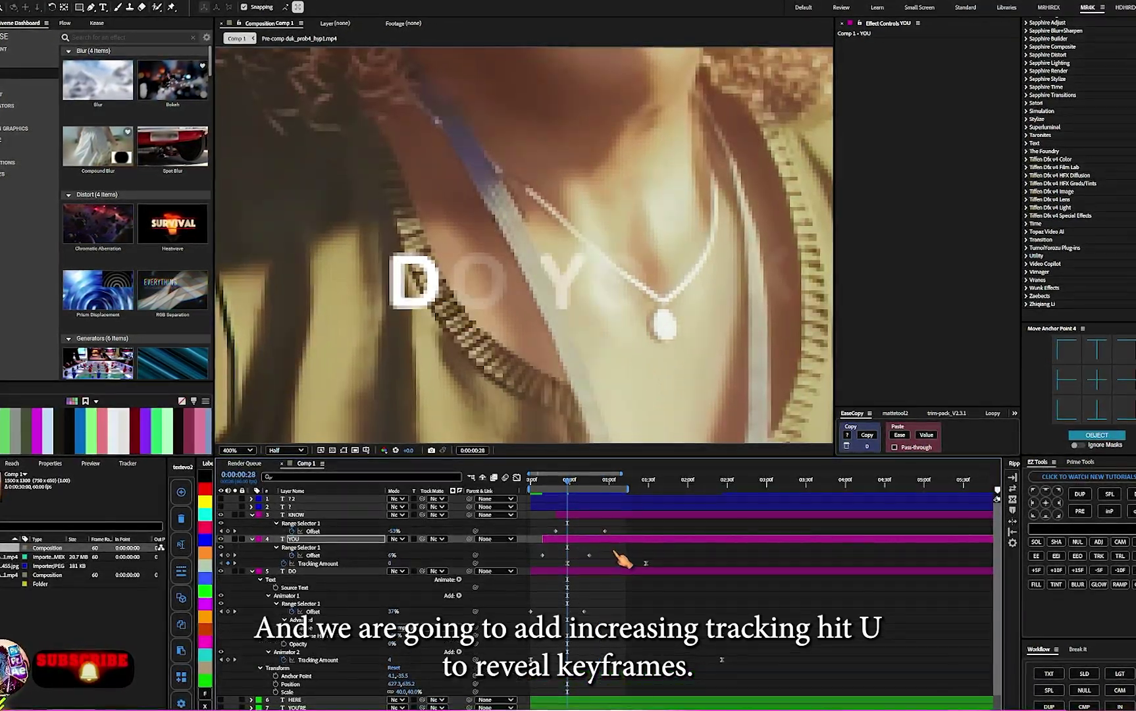
mouse_move(570, 479)
left_mouse_down()
mouse_move(601, 480)
mouse_move(589, 485)
left_mouse_up()
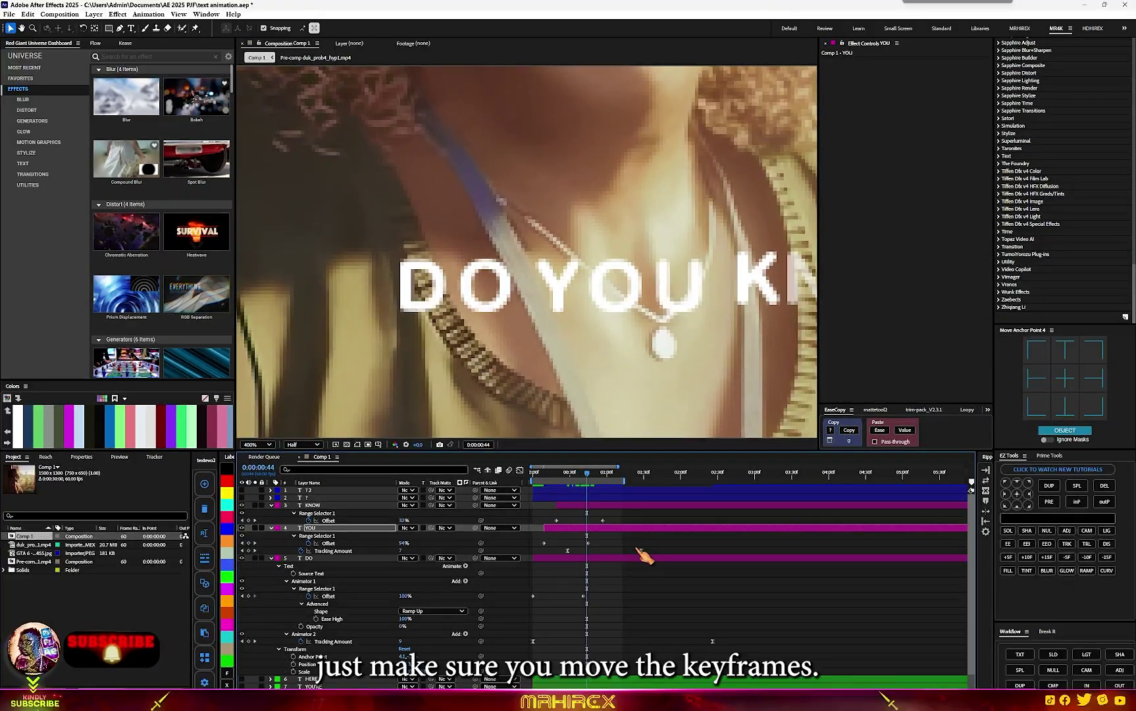
left_click(641, 551)
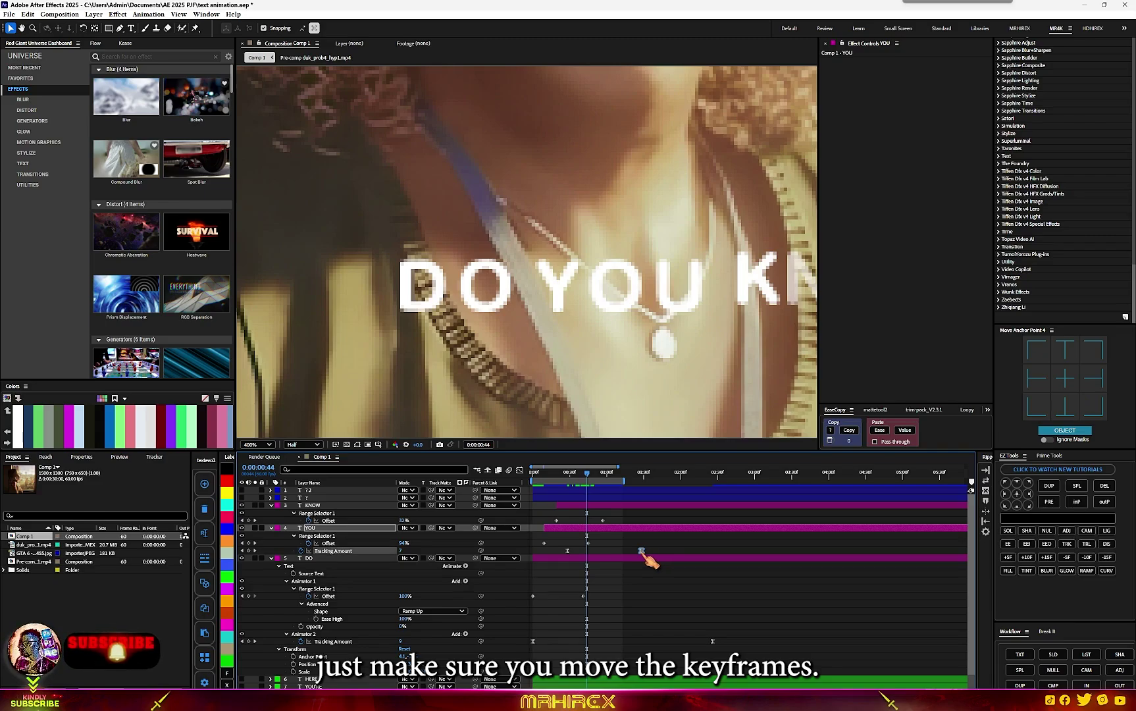
left_click_drag(645, 552, 690, 552)
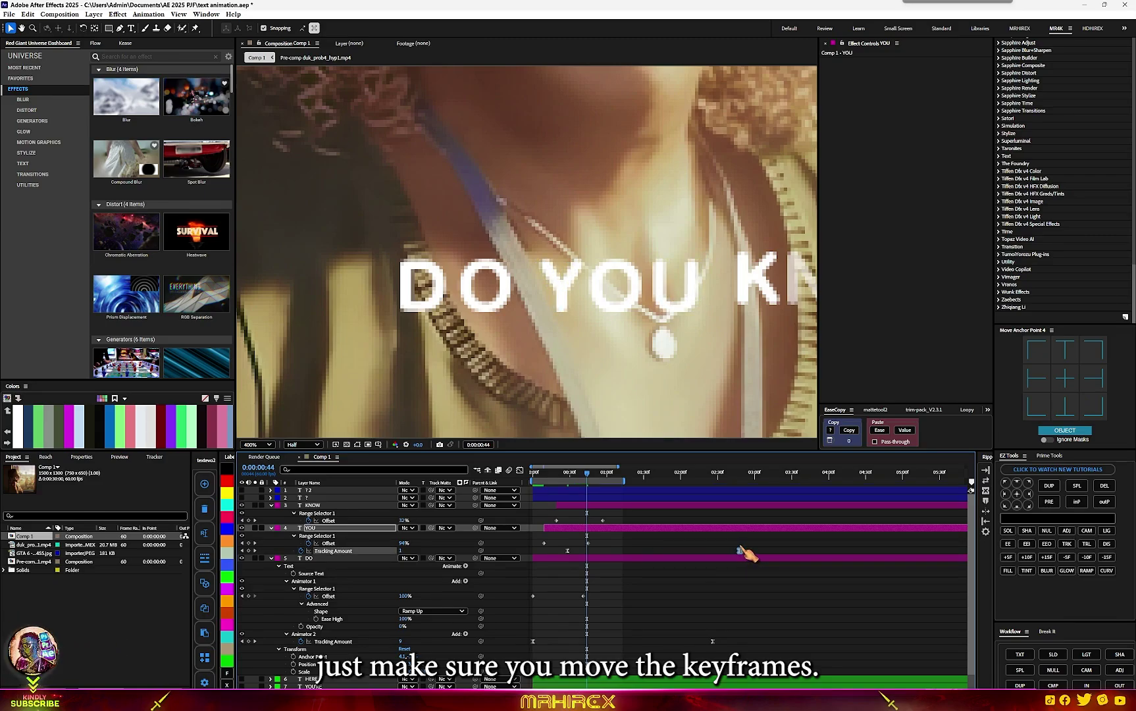
Preview the spacing and lengthen YOU's fade by moving its last Offset keyframe to about 1 second.
key("space")
left_click(590, 474)
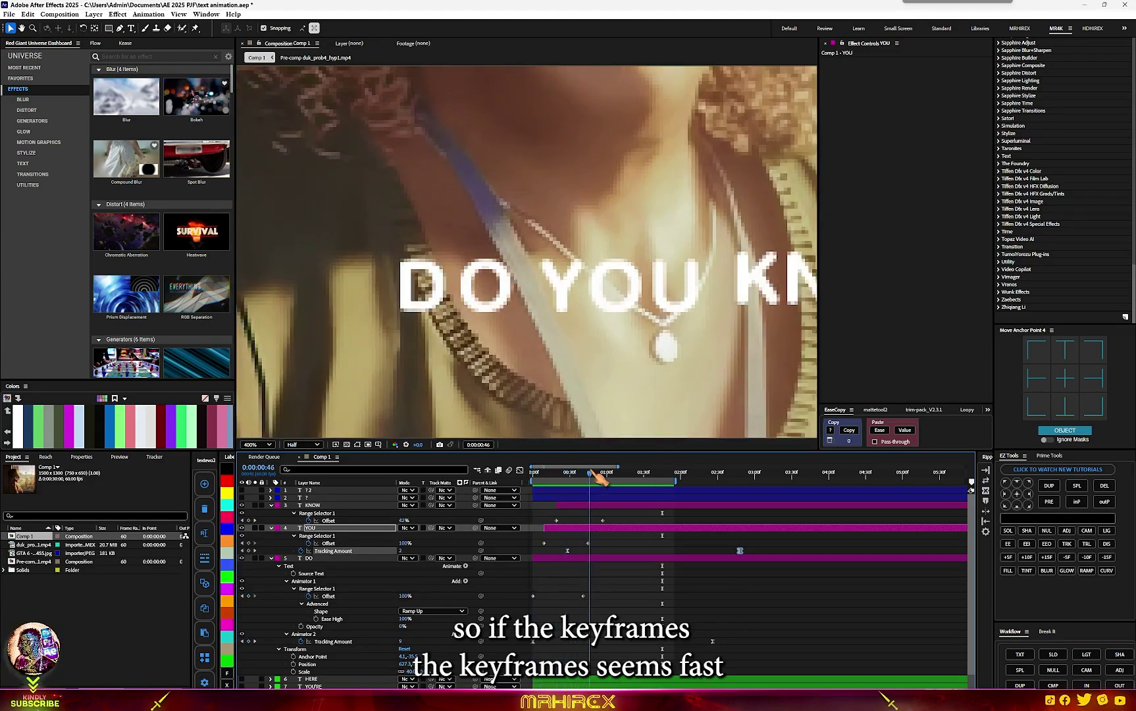
left_click_drag(598, 478, 601, 477)
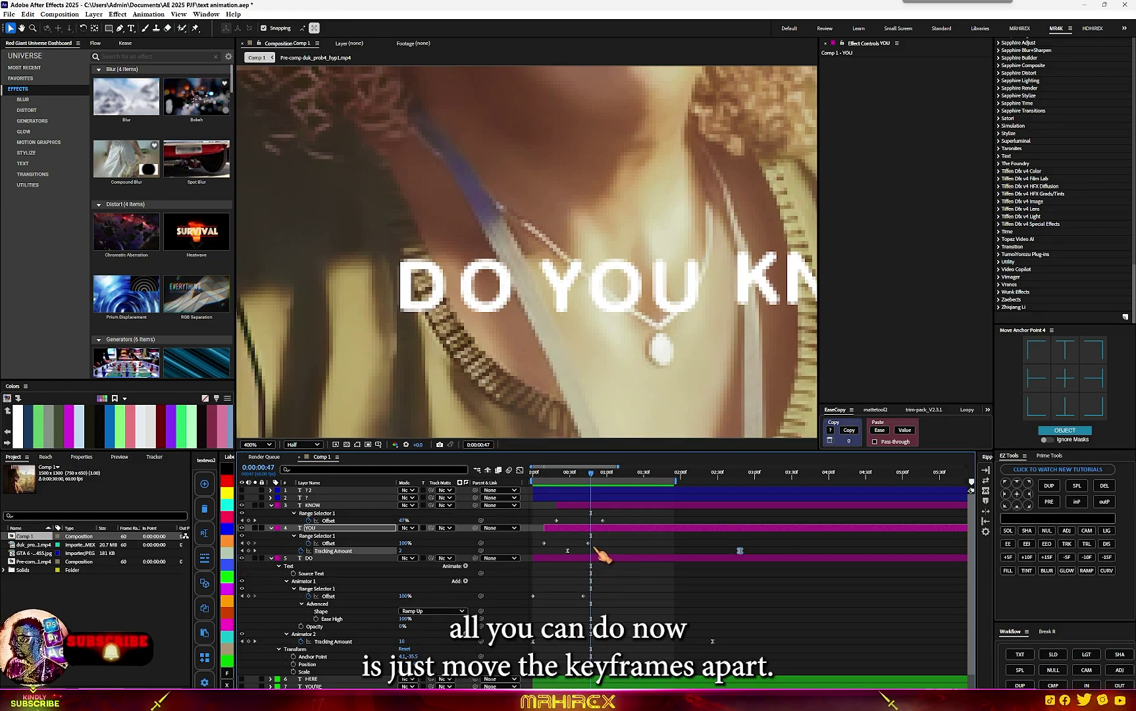
left_click_drag(588, 543, 598, 543)
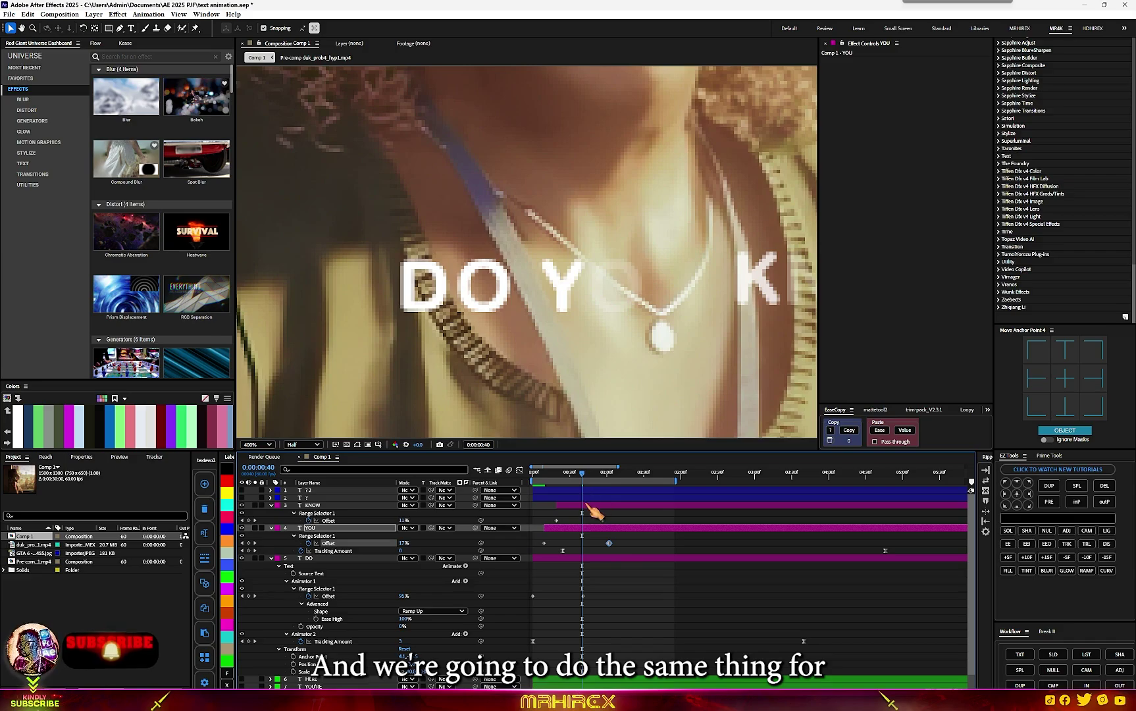
Apply the increasing tracking preset to the KNOW layer at frame 40 and reveal its keyframes.
left_click(586, 504)
scroll(763, 270, "down", 2)
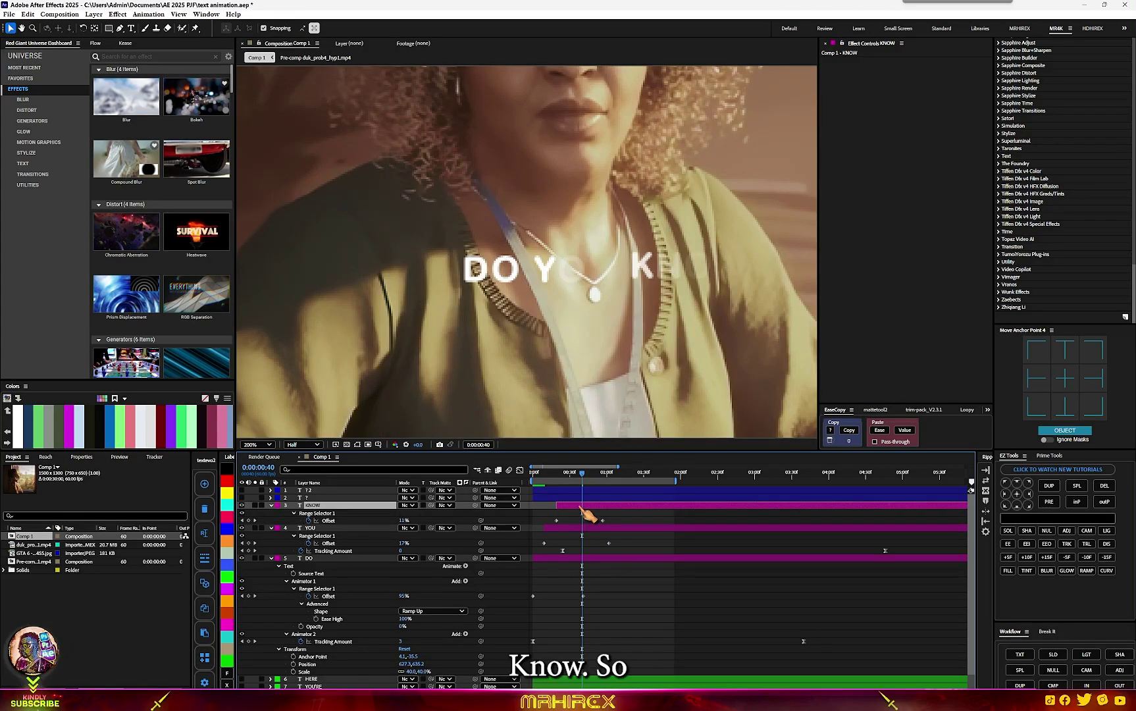
key("ctrl+space")
type("i")
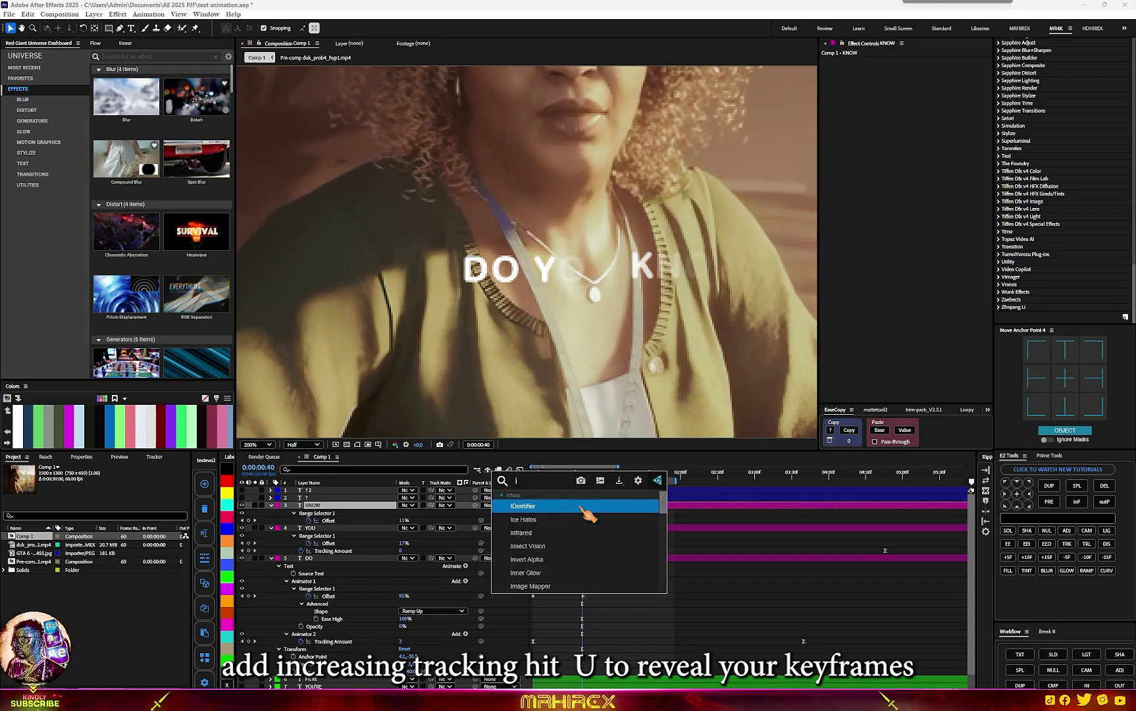
left_click(579, 505)
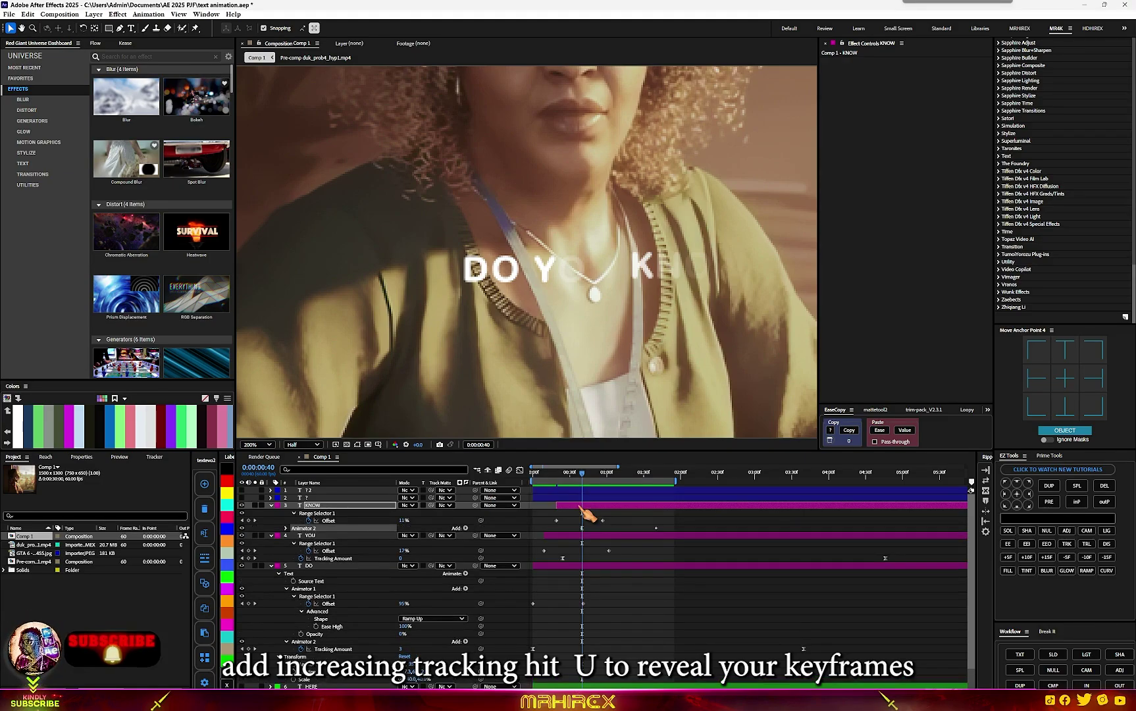
key("u")
key("u")
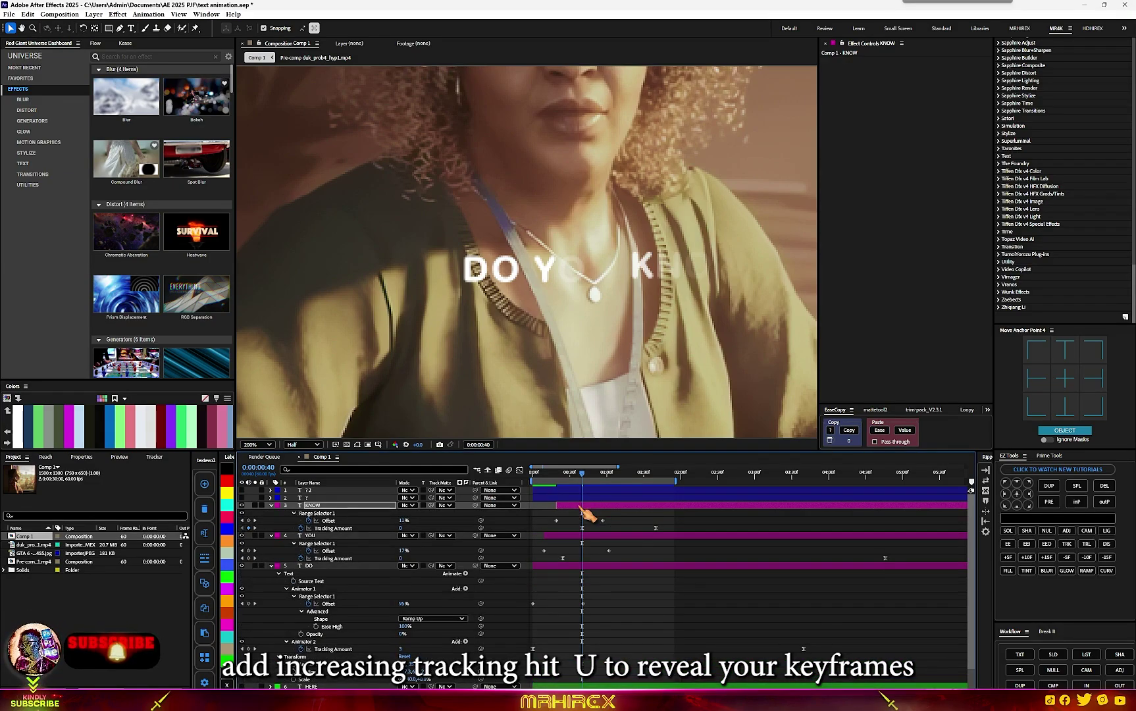
Move KNOW's last Tracking Amount keyframe to about 3.6 seconds and preview the text animation.
left_click_drag(655, 528, 801, 528)
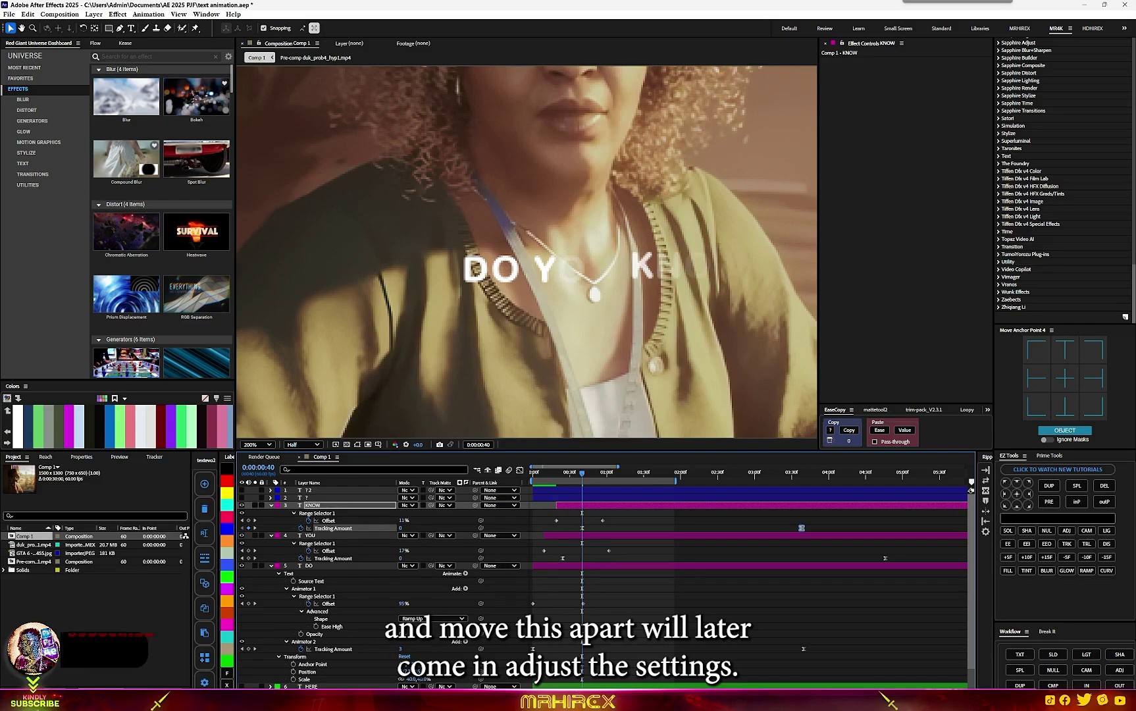
key("space")
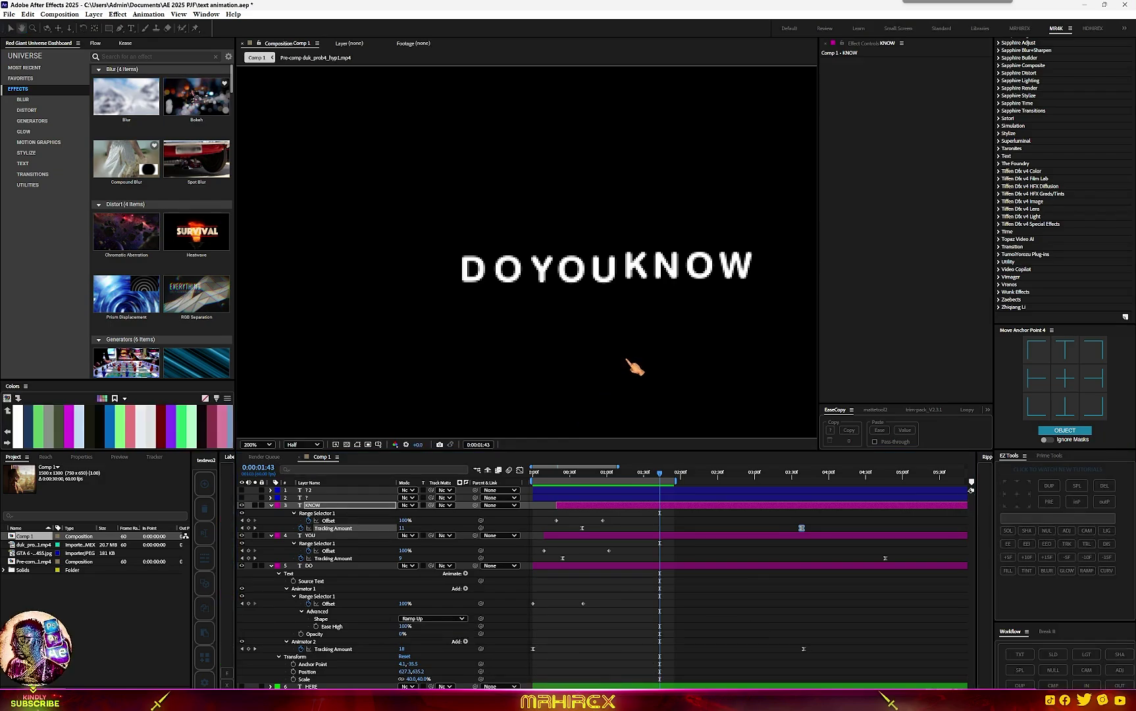
mouse_move(589, 476)
left_mouse_down()
mouse_move(551, 485)
mouse_move(532, 471)
mouse_move(551, 485)
mouse_move(630, 487)
mouse_move(571, 490)
left_mouse_up()
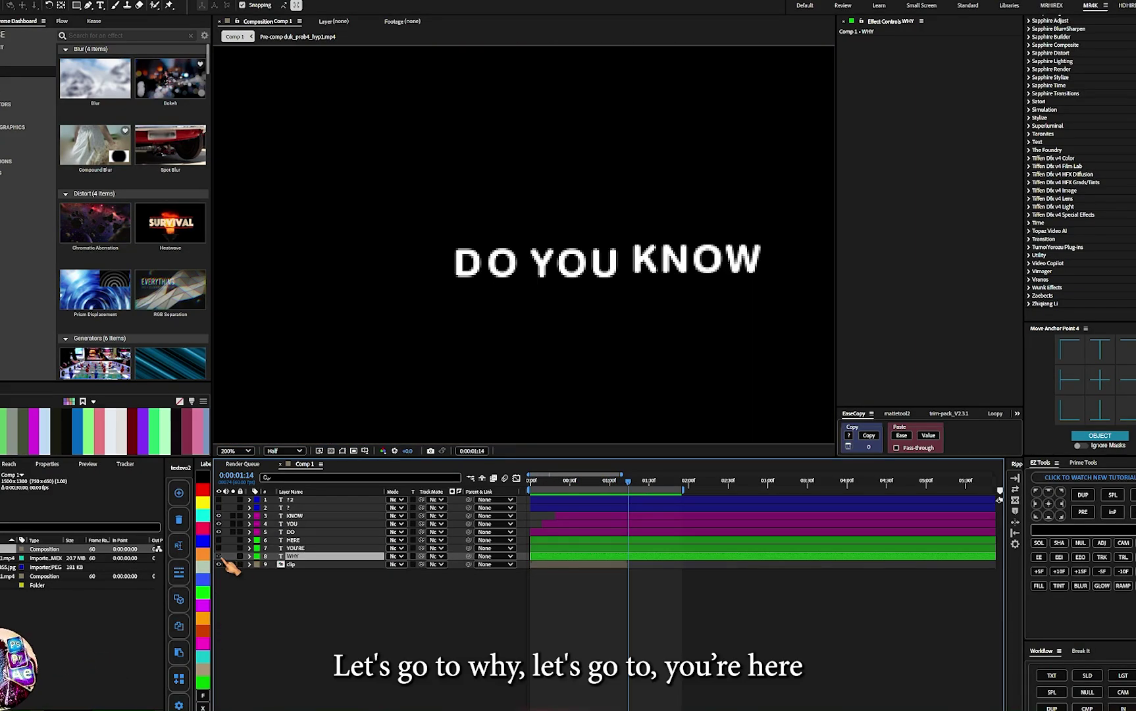
Make the WHY, YOU'RE and HERE text layers visible in the composition.
left_click(218, 556)
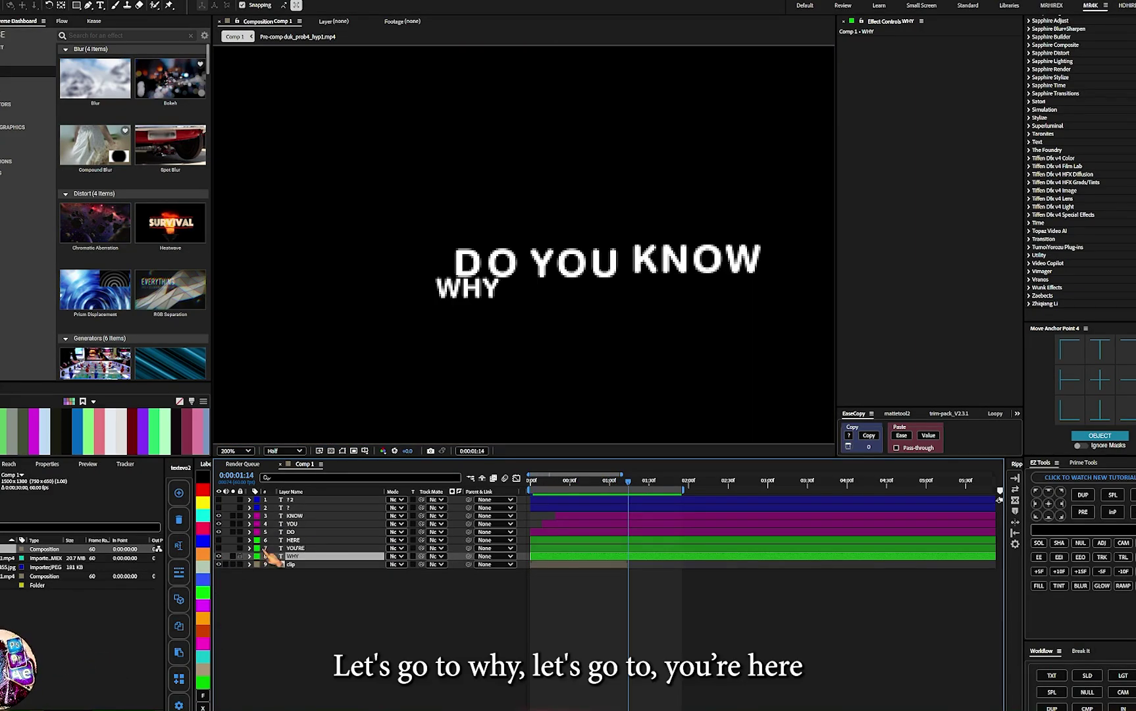
left_click(291, 548)
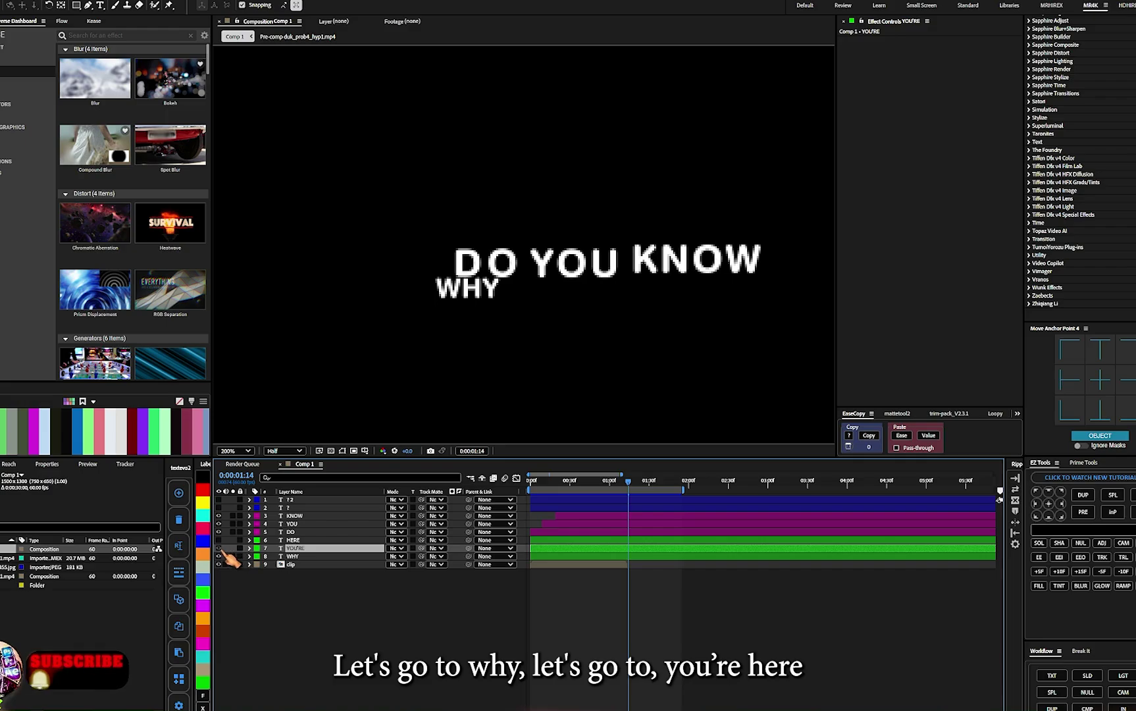
left_click(218, 548)
left_click(219, 540)
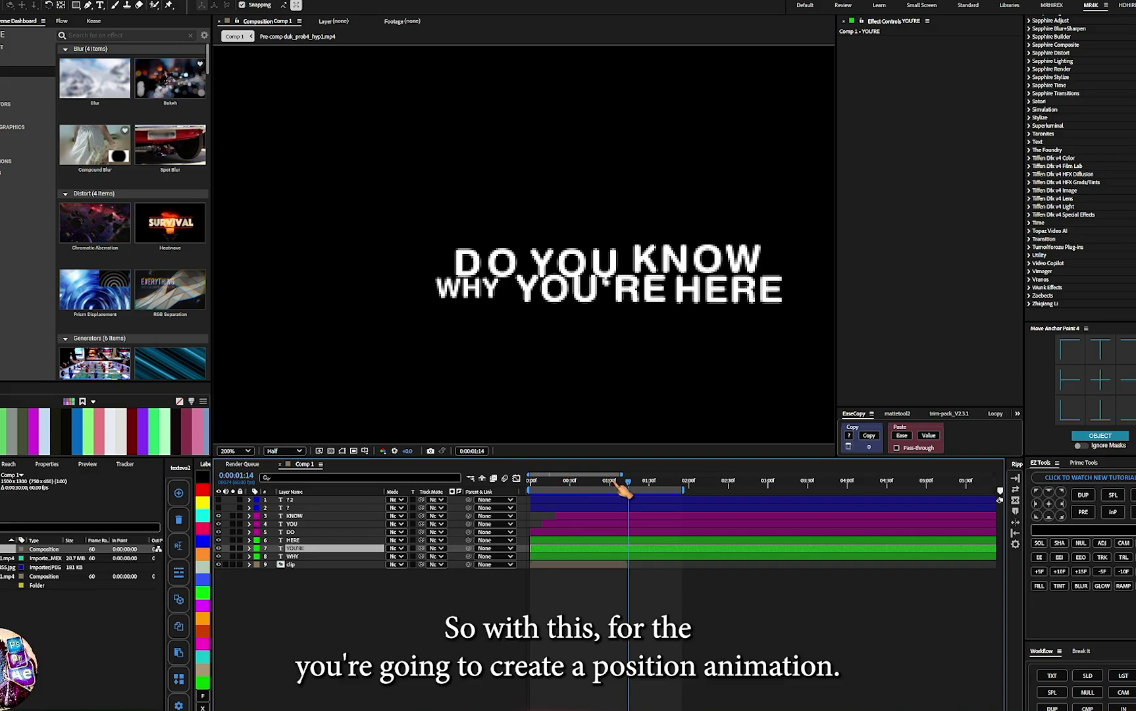
Keyframe YOU'RE's Position at about 0:00:01:17 and set its Y position to 621.9 at 0:00:00:22.
left_click_drag(622, 486, 606, 552)
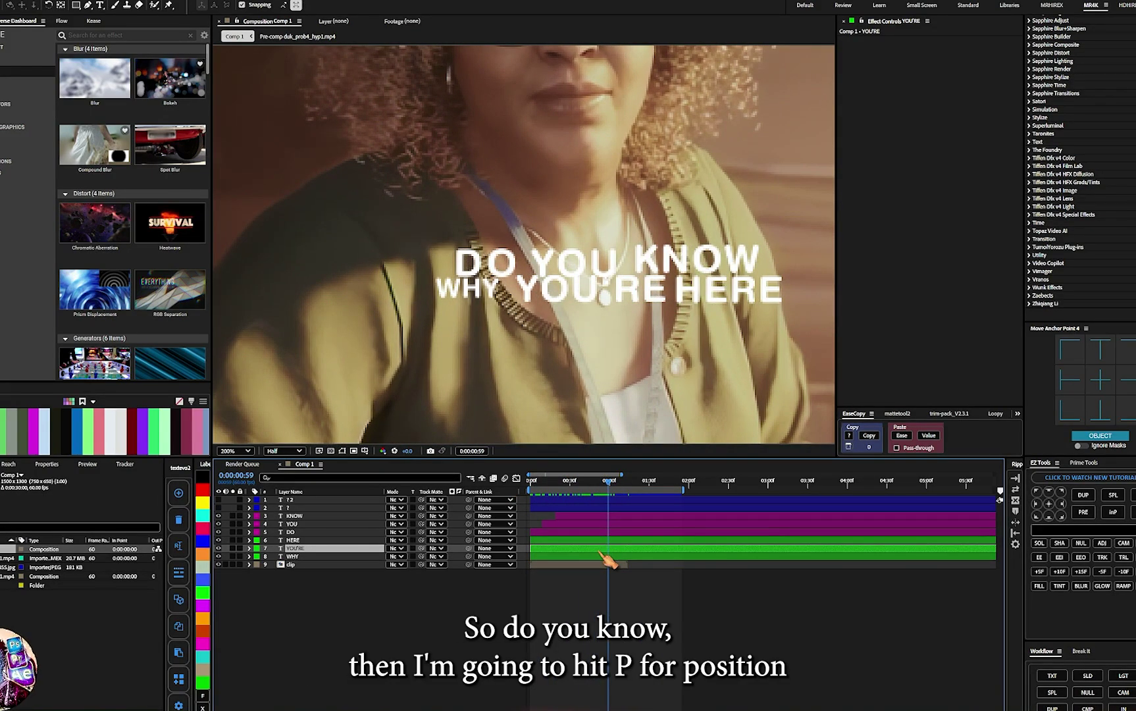
key("p")
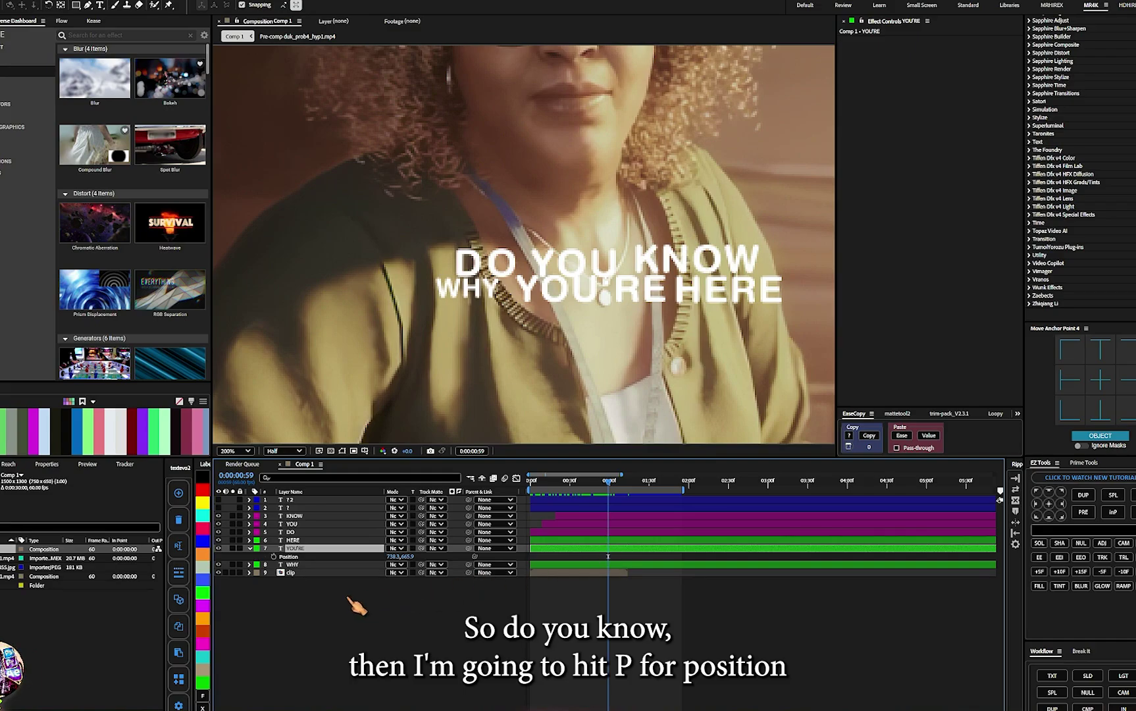
left_click(273, 556)
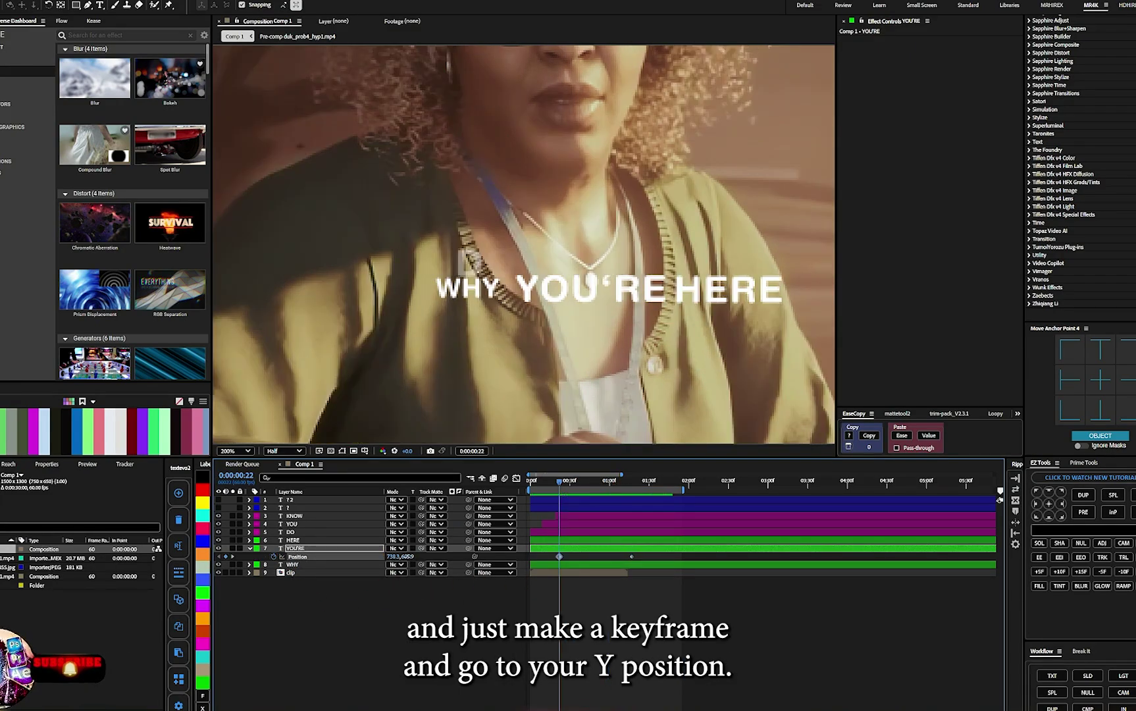
left_click_drag(405, 556, 390, 556)
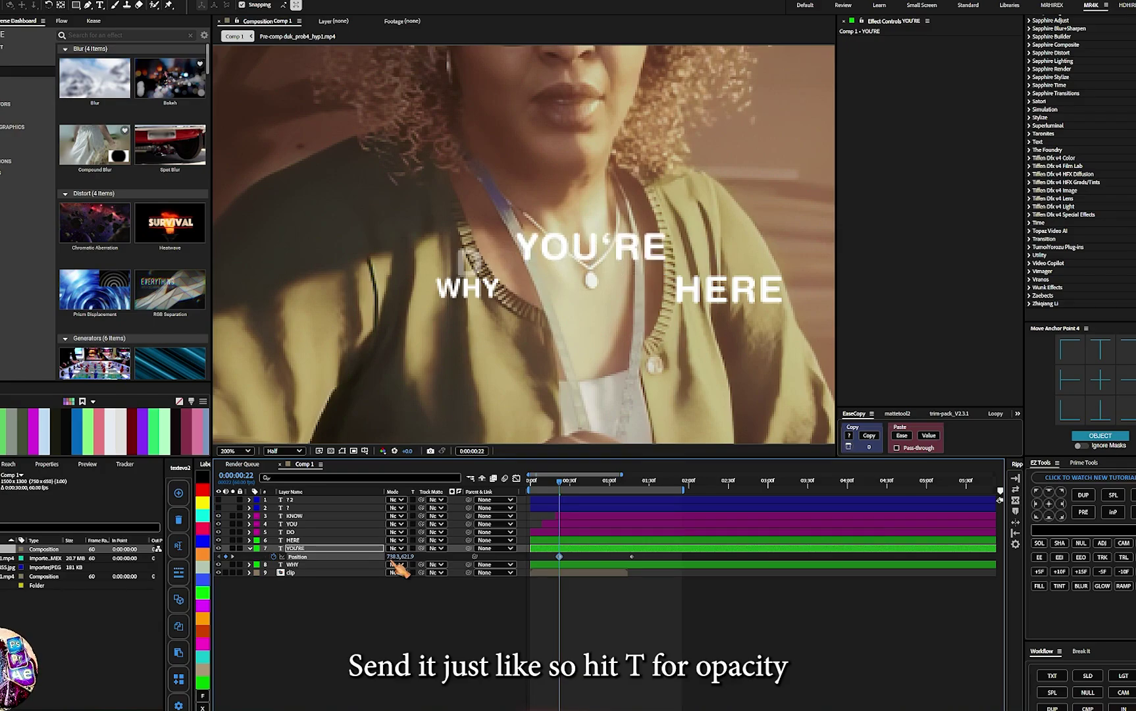
Keyframe YOU'RE's Opacity from 0% at 0:00:00:22 to 100% at about 0:00:01:17.
key("t")
left_click(274, 556)
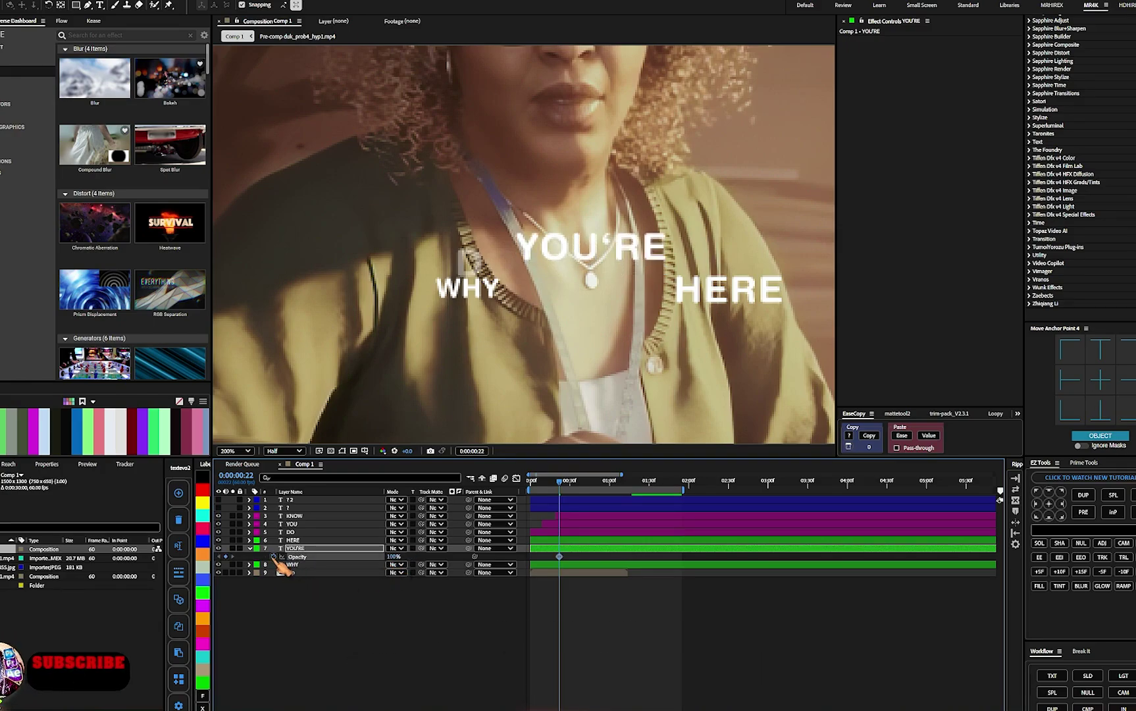
key("u")
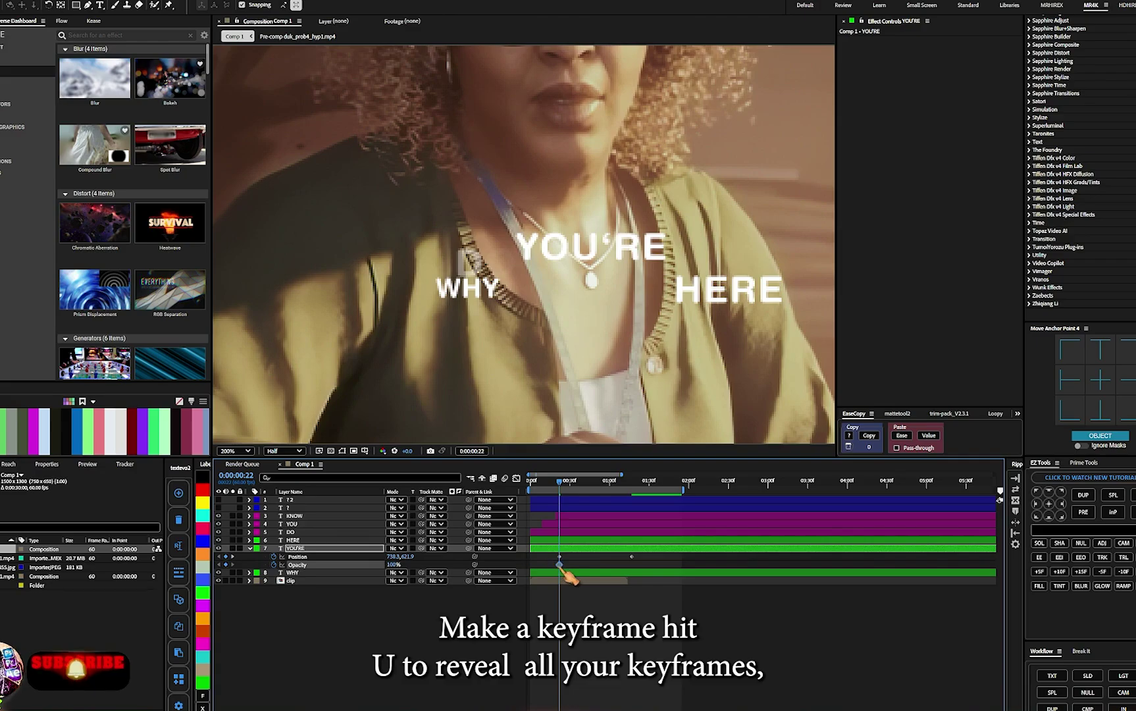
left_click_drag(616, 564, 633, 565)
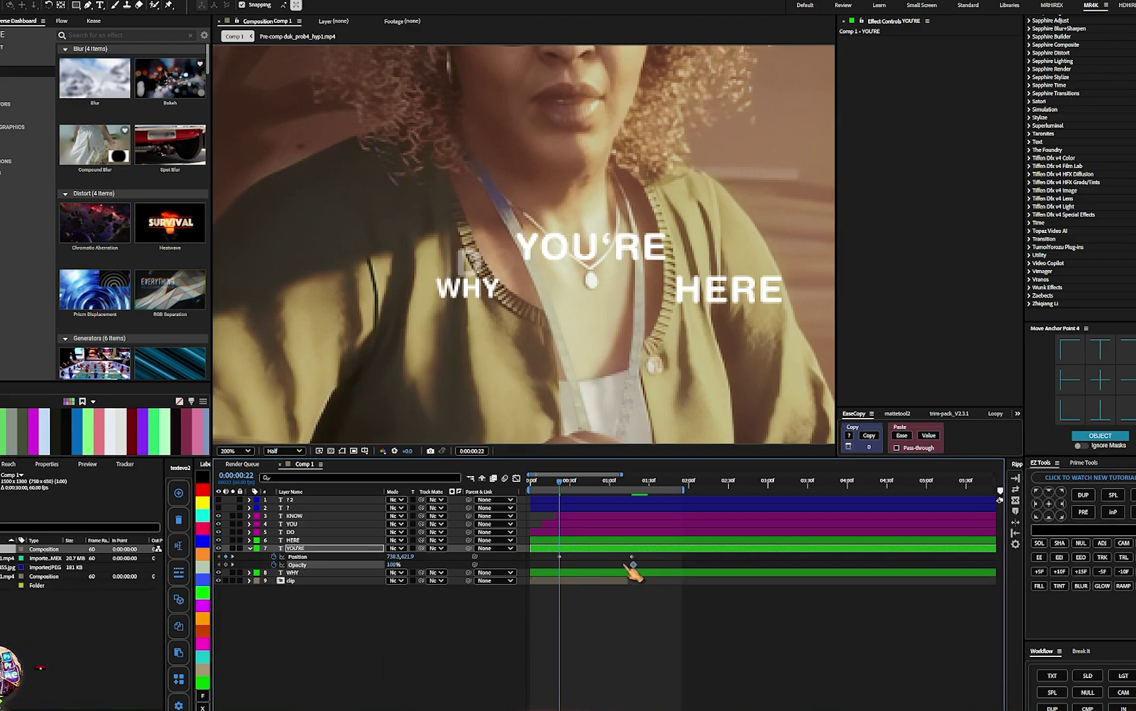
left_click_drag(390, 565, 282, 565)
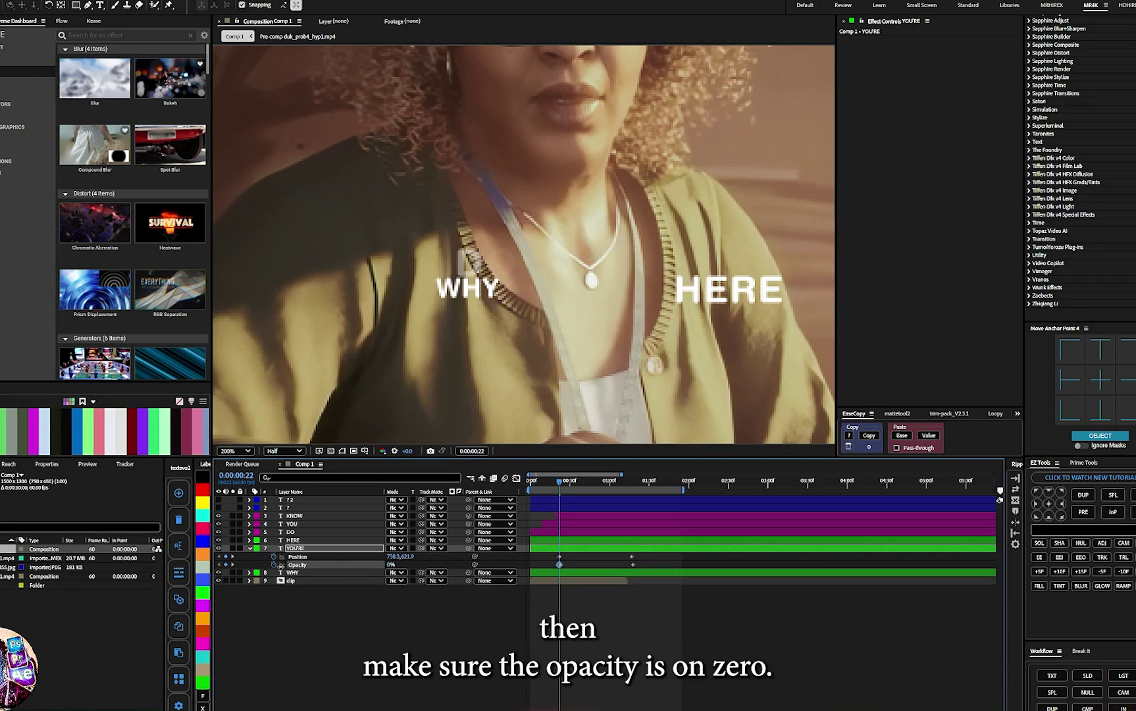
Lower YOU'RE's Y position to 672.9 at 0:00:01:17 and apply the 45 ease preset to all its Position and Opacity keyframes.
left_click_drag(568, 487, 634, 488)
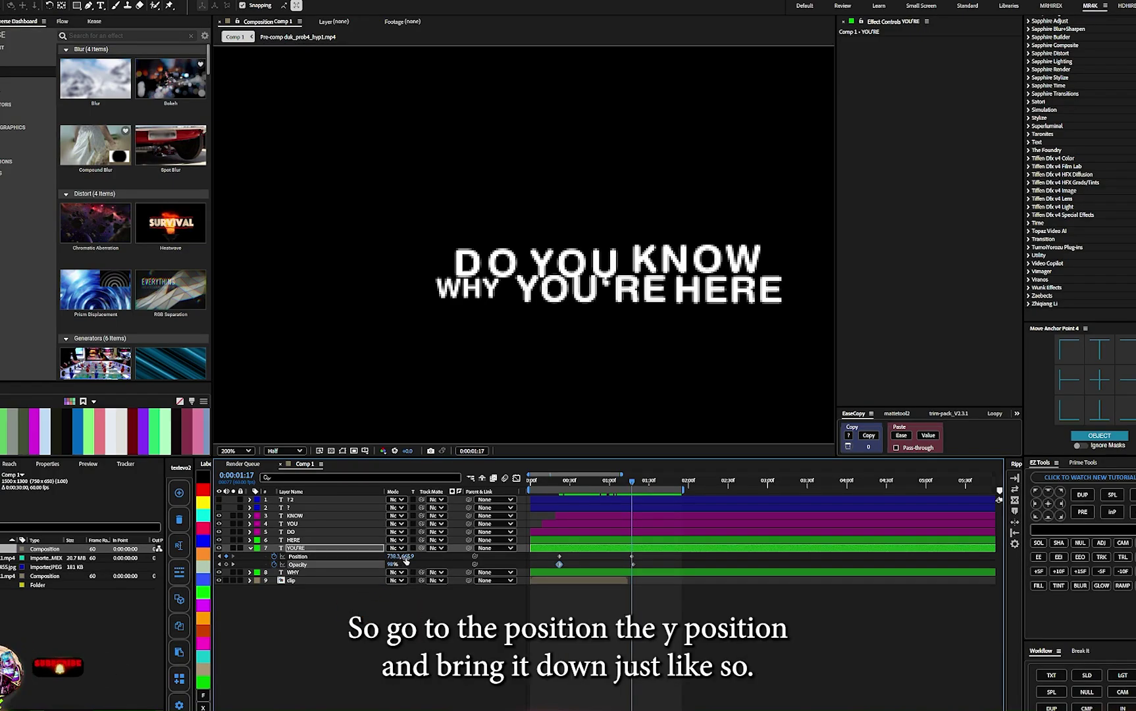
left_click_drag(406, 559, 412, 557)
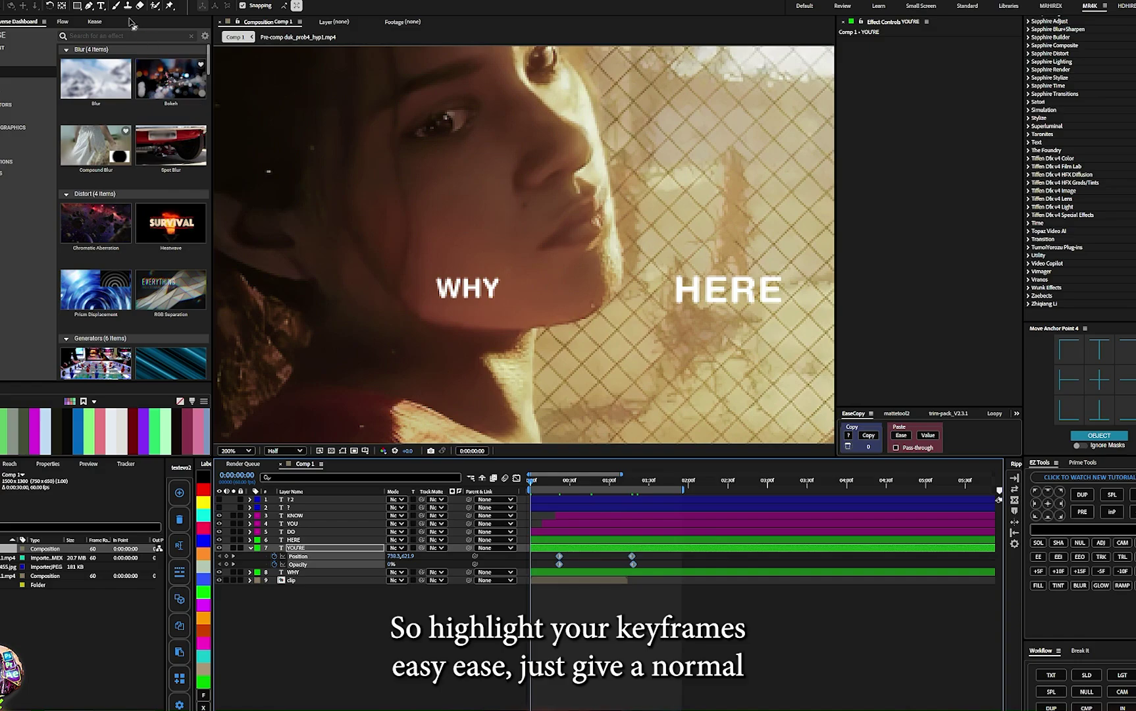
left_click(95, 21)
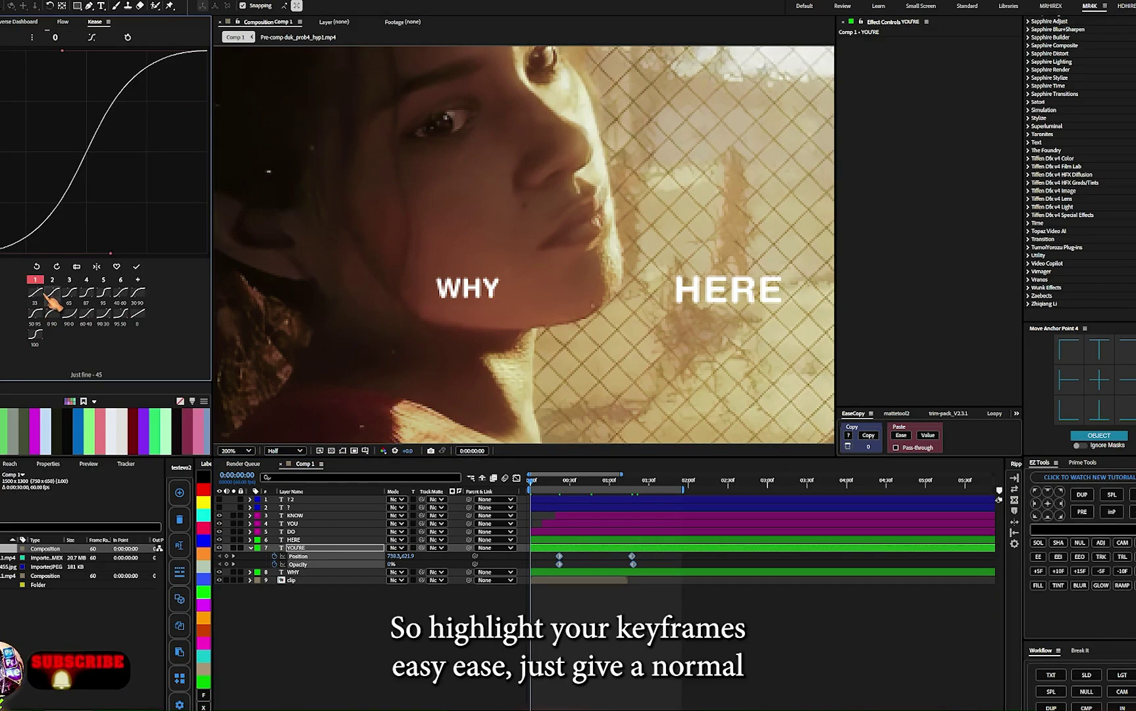
left_click(54, 296)
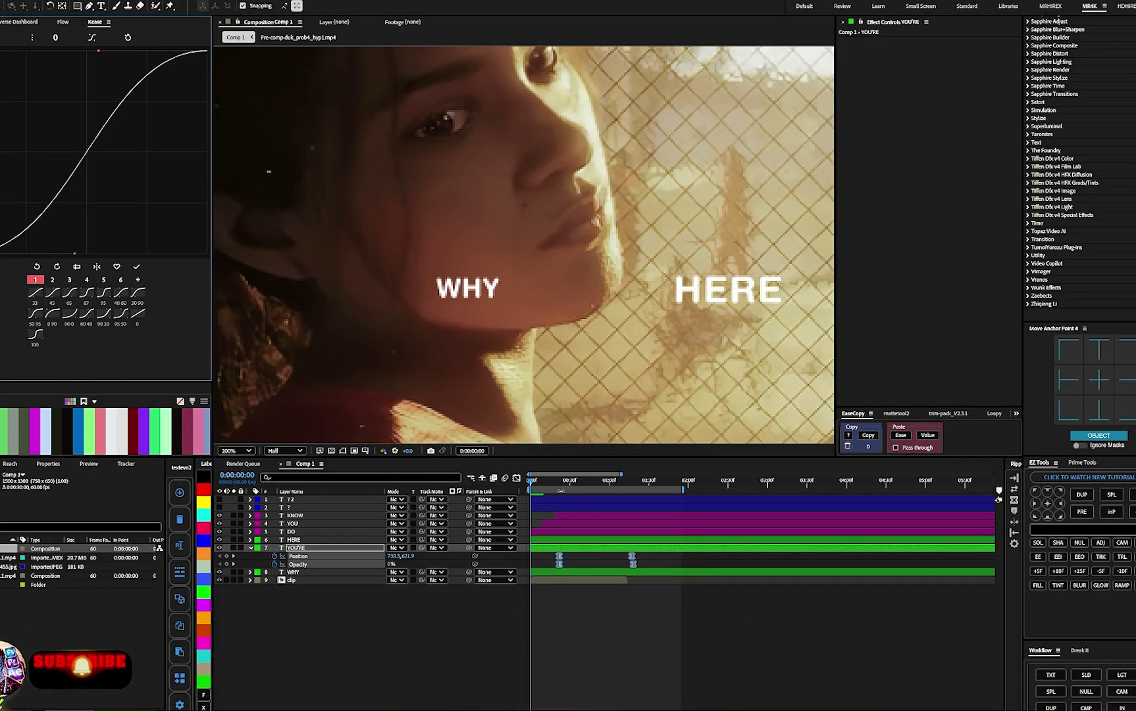
Slow YOU'RE's animation by moving its last Position and Opacity keyframes to about 1.75 seconds, and preview it.
left_click_drag(538, 481, 635, 483)
left_click_drag(654, 553, 611, 570)
left_click_drag(666, 565, 666, 548)
left_click_drag(648, 489, 610, 498)
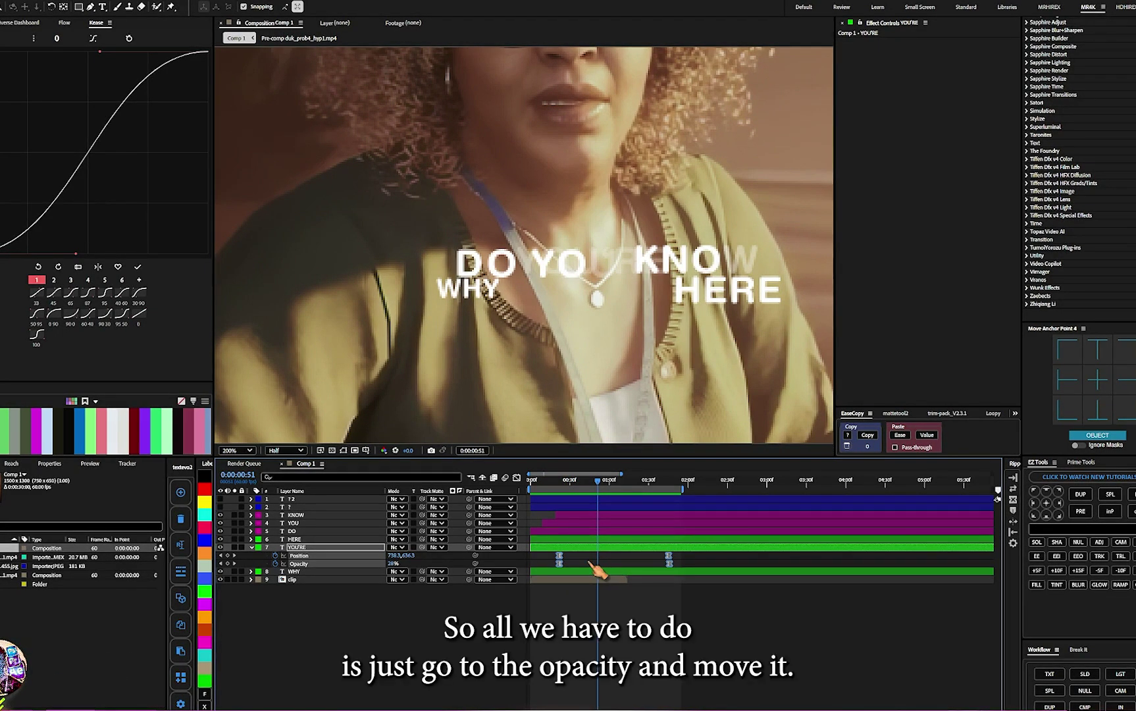
Shift YOU'RE's two Opacity keyframes to about 0.7 and 2.1 seconds and preview the animation from the start.
left_click(672, 568)
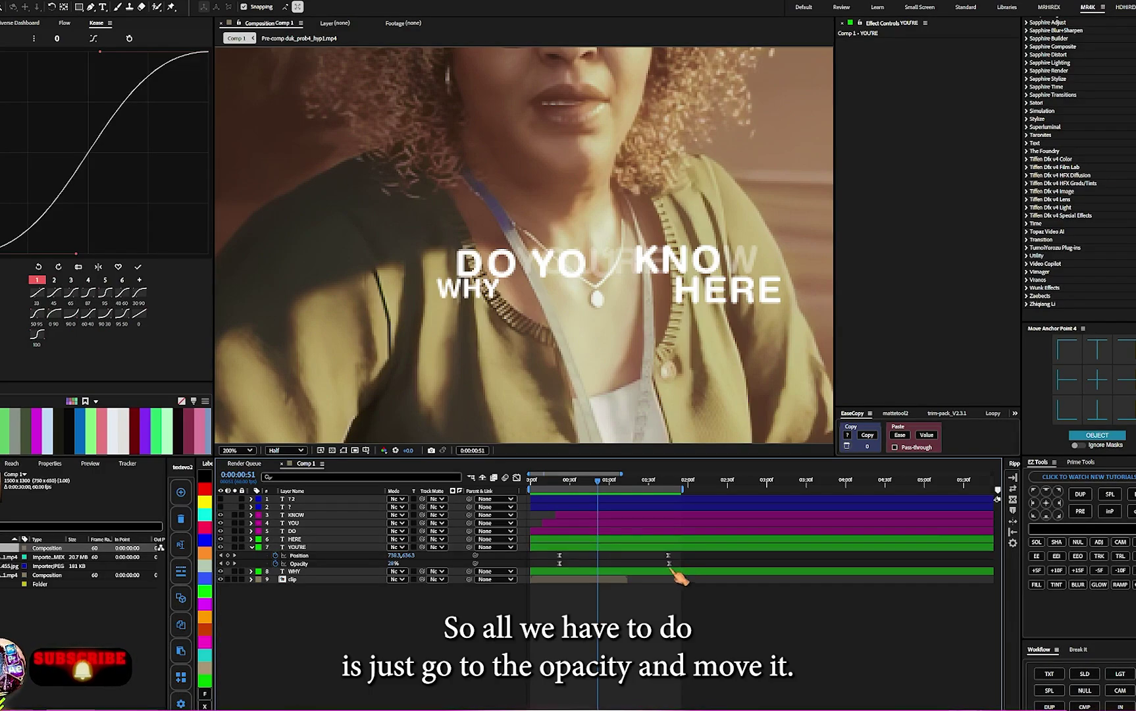
left_click(299, 563)
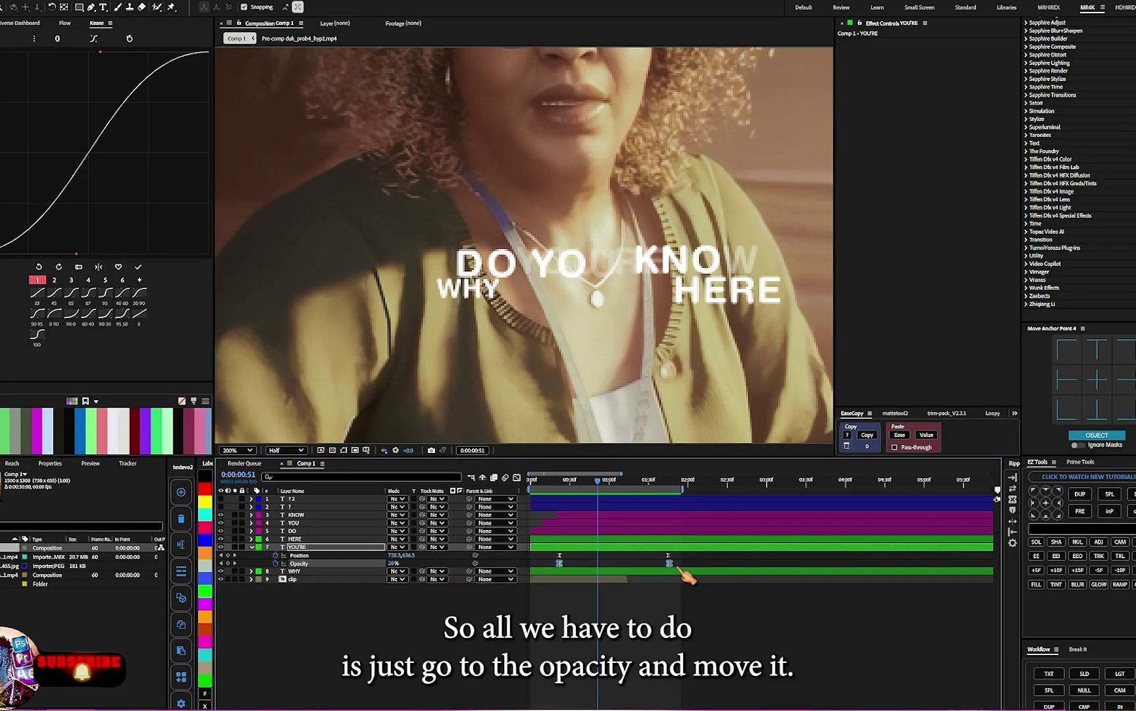
left_click_drag(670, 564, 688, 564)
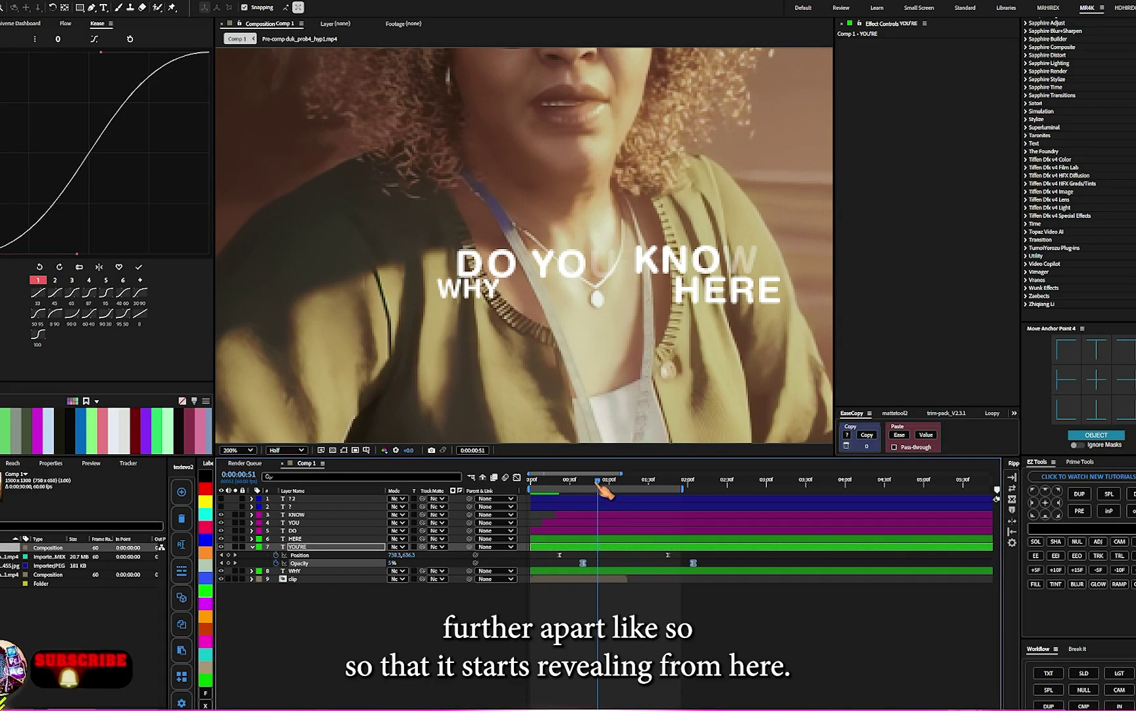
left_click_drag(605, 487, 399, 525)
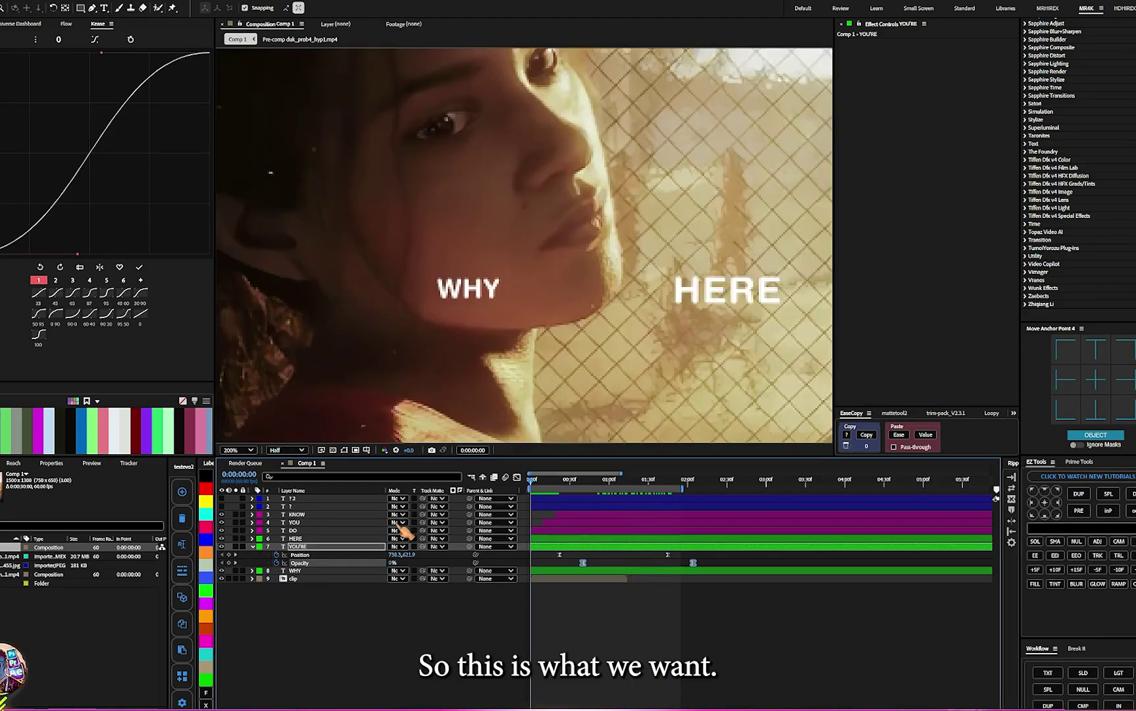
key("space")
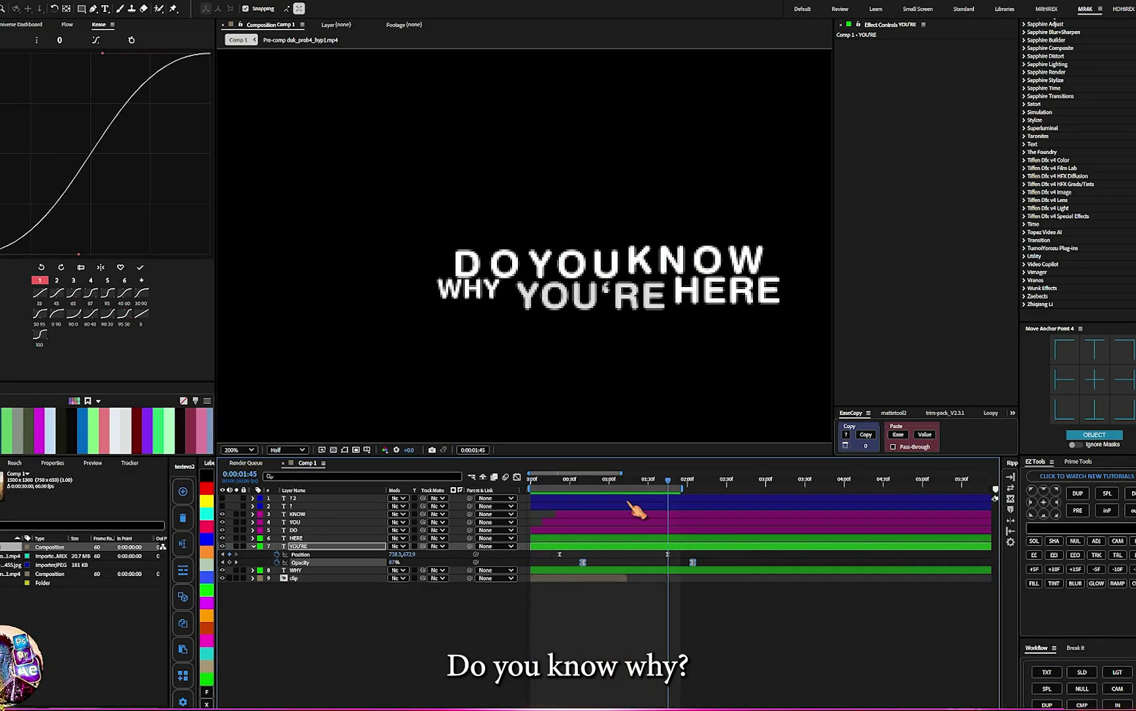
At 0:00:01:44, ready the Pen tool and turn on the proportional grid and the regular grid in the viewer.
left_click(667, 481)
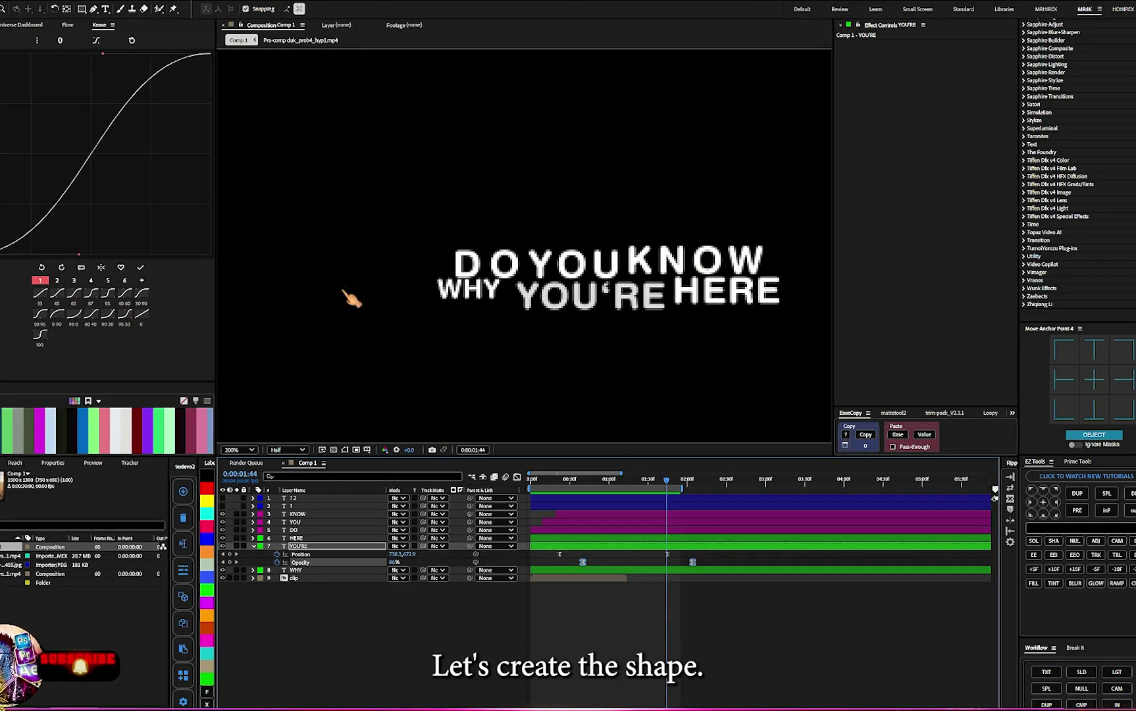
left_click(95, 9)
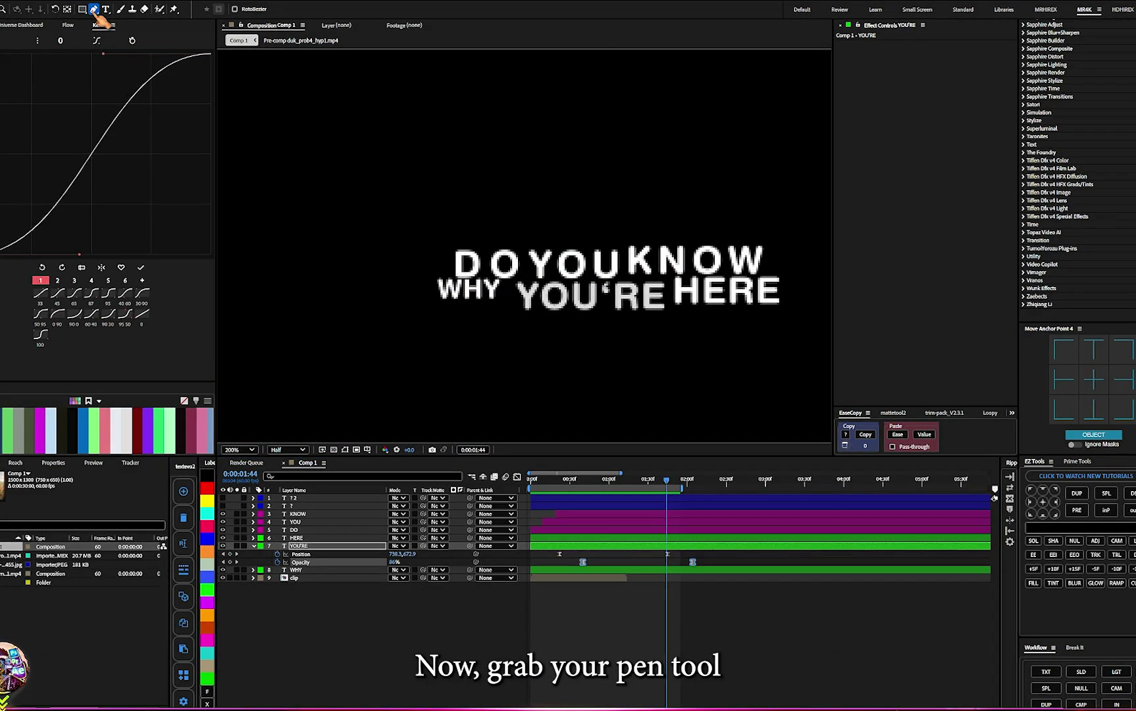
left_click(367, 450)
left_click(388, 485)
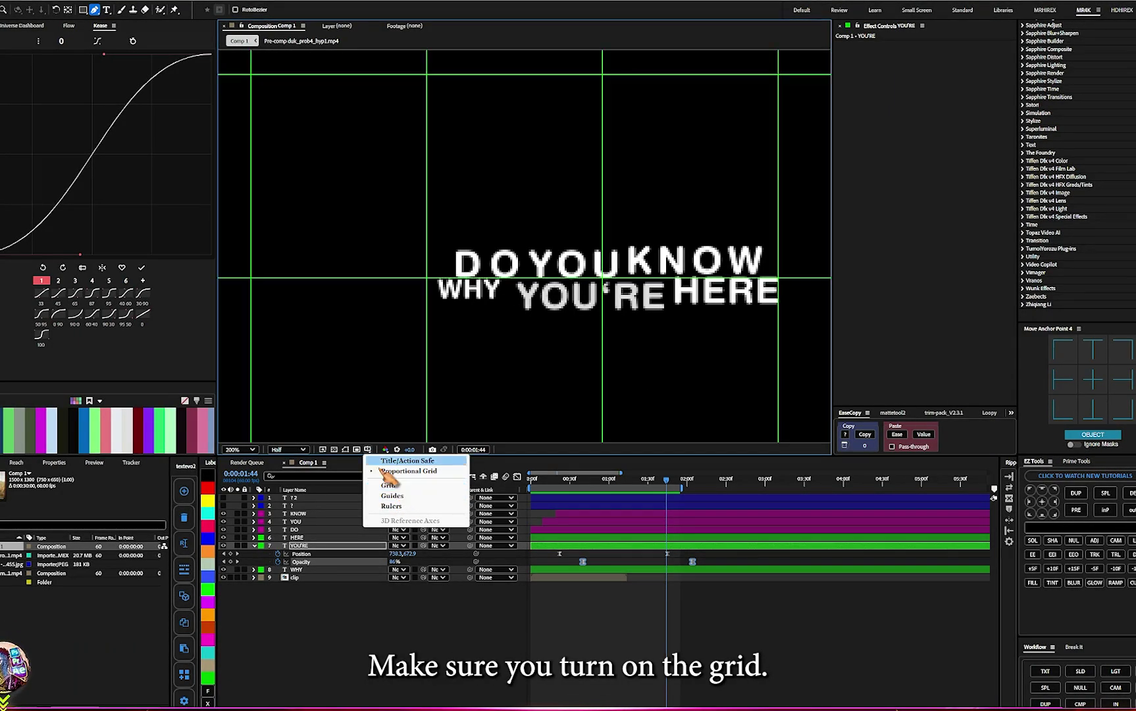
left_click(388, 485)
Set the composition preview to full resolution with the viewer enlarged on the text.
scroll(498, 337, "up", 3)
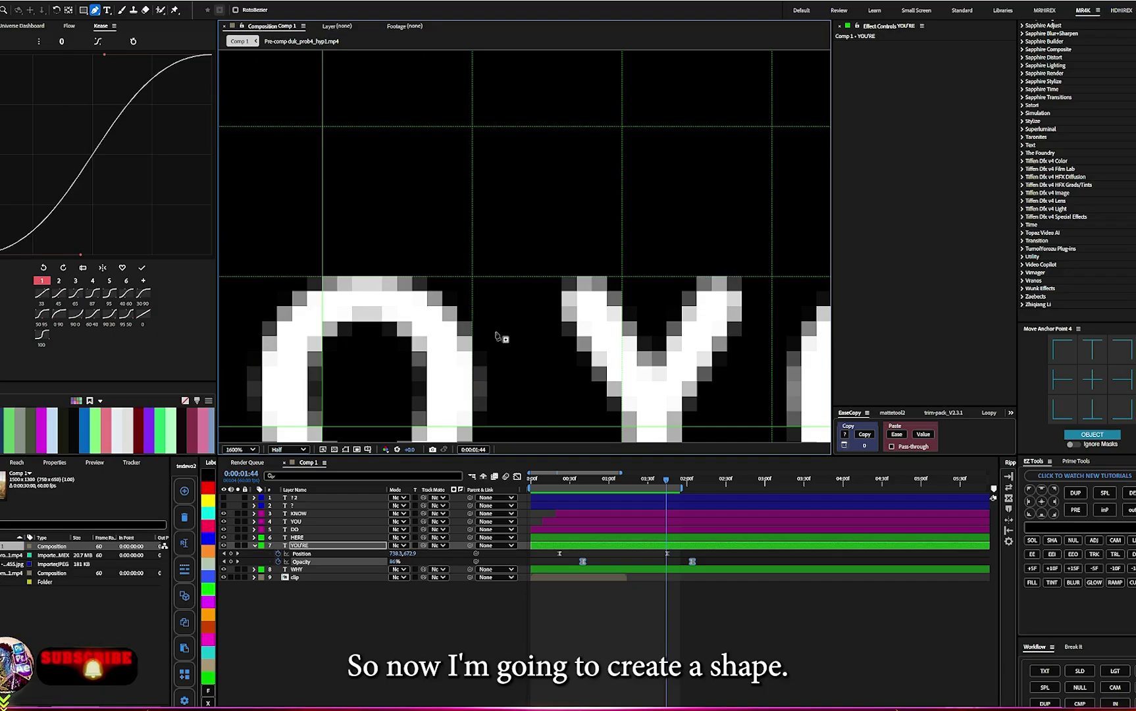
scroll(530, 218, "down", 4)
left_click_drag(598, 295, 574, 298)
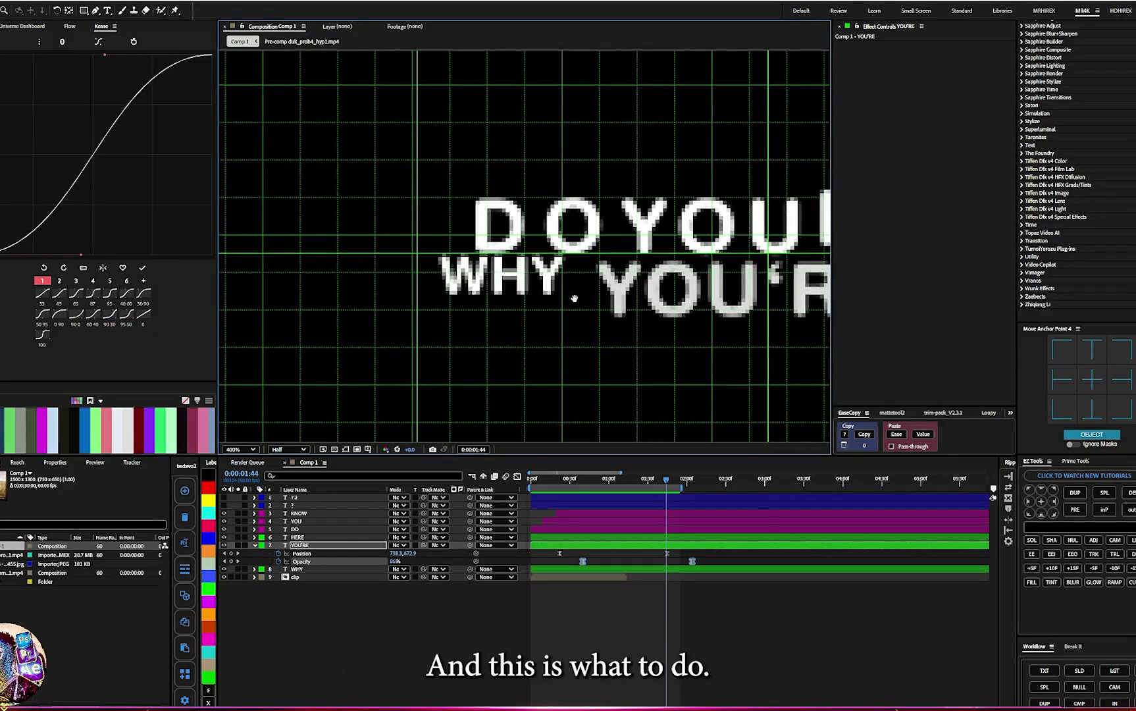
key("g")
scroll(574, 298, "up", 2)
left_click(290, 449)
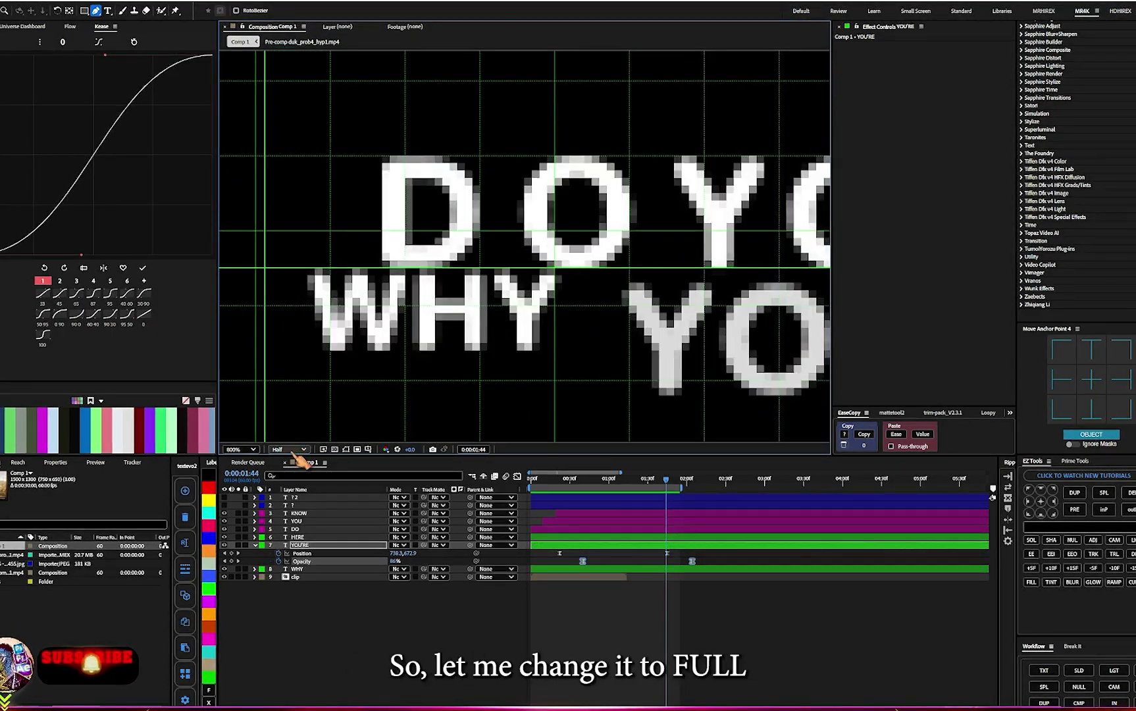
left_click(296, 475)
With no layer selected, draw a slanted red line beside the Y of YOU'RE on a new shape layer and set its stroke to 2 px.
scroll(488, 271, "up", 2)
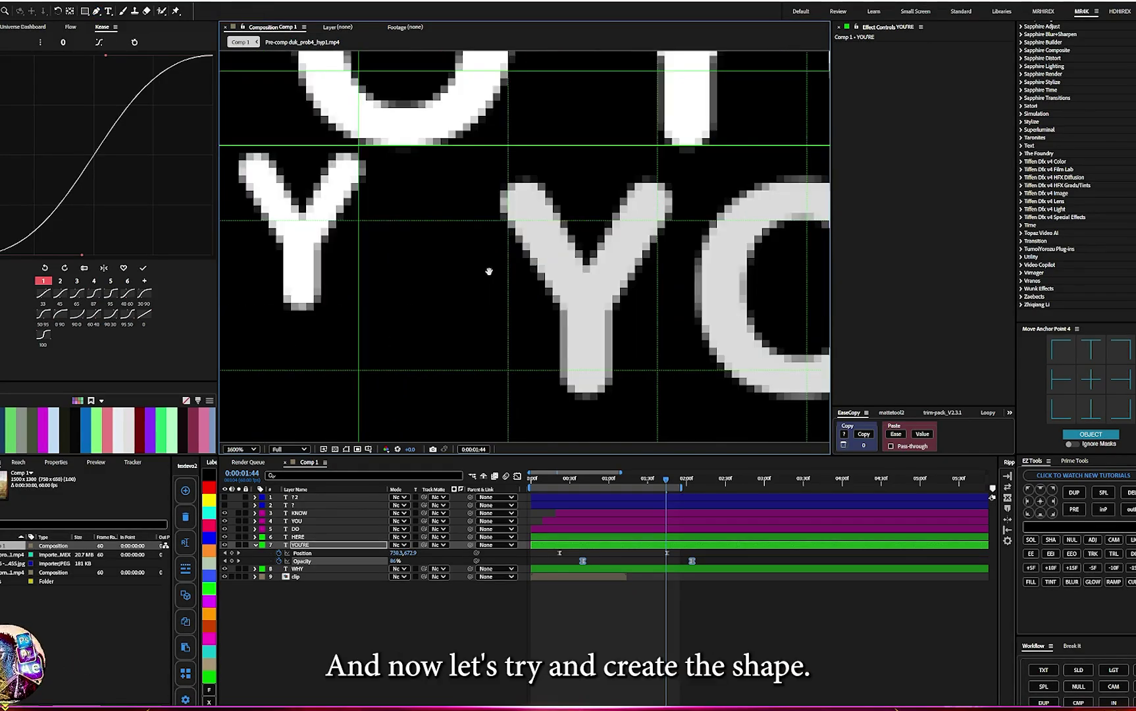
left_click_drag(518, 280, 524, 278)
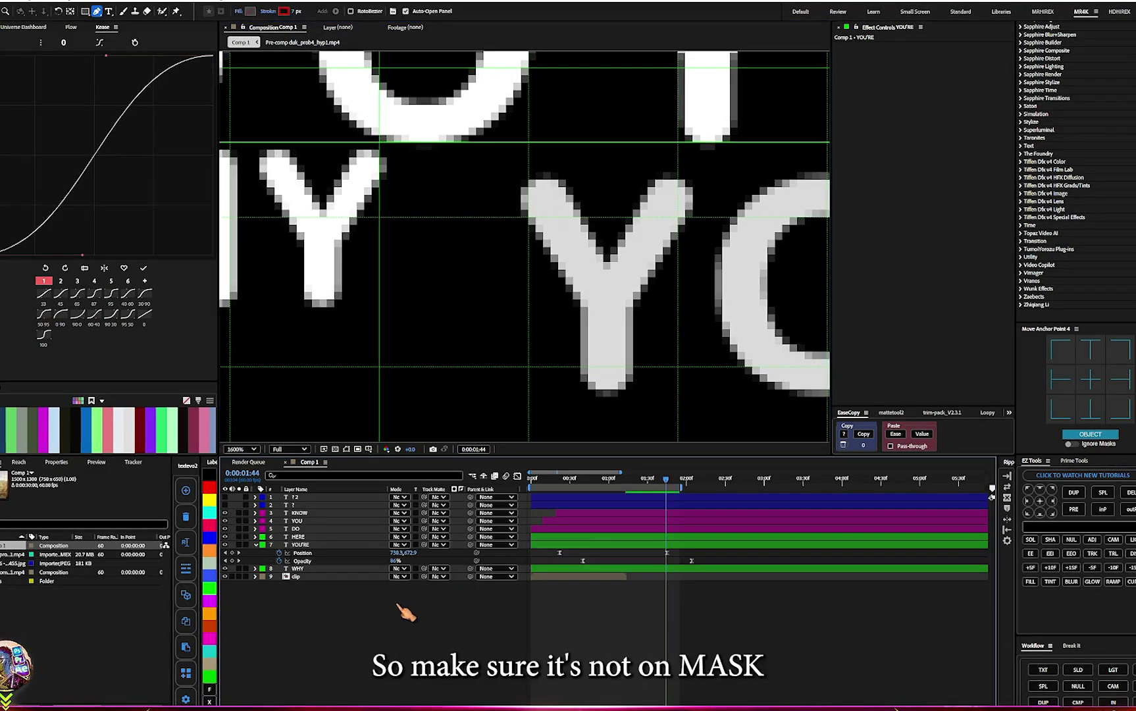
key("g")
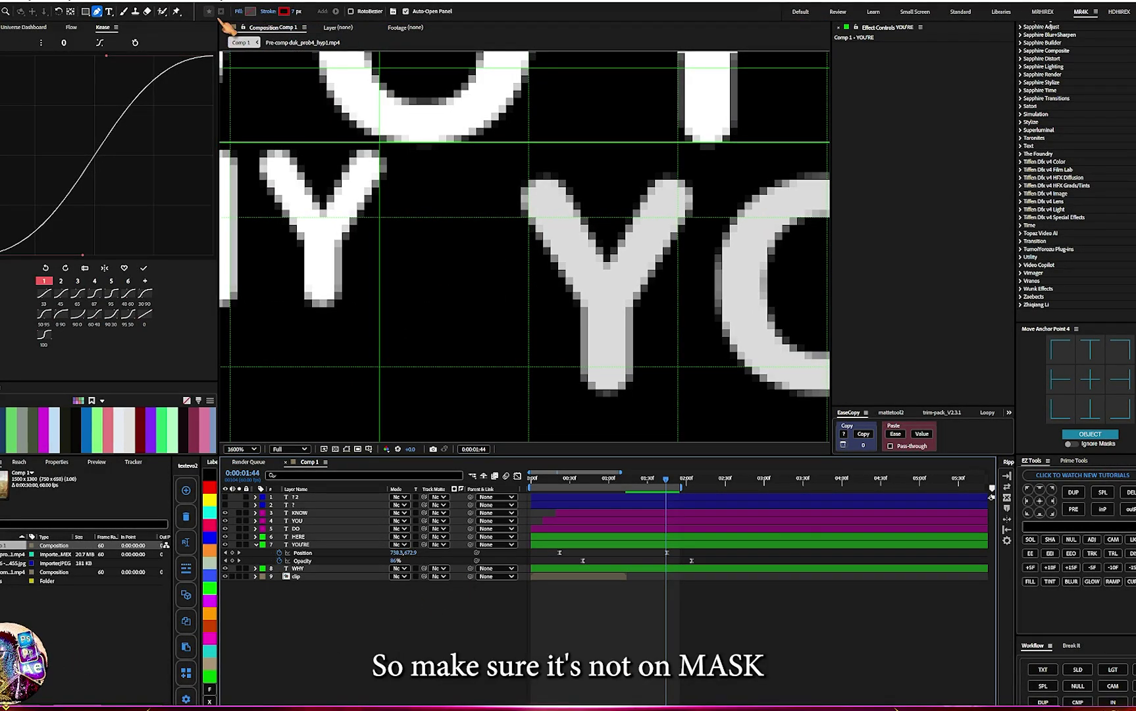
left_click(472, 191)
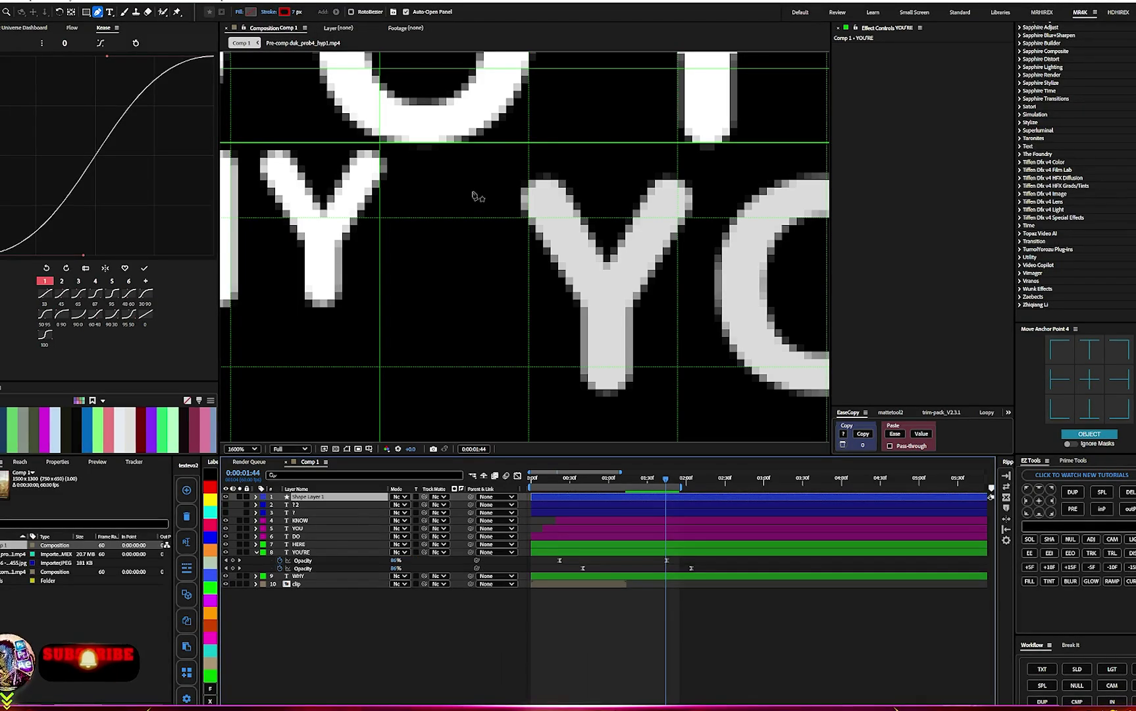
left_click(535, 323)
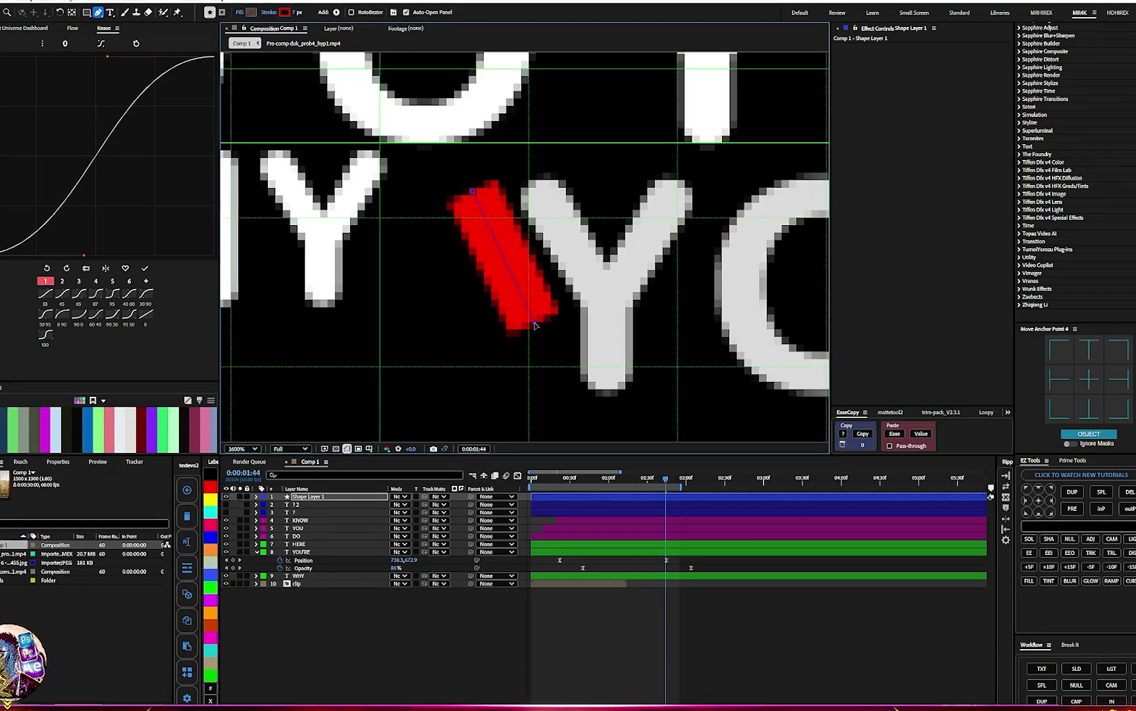
left_click_drag(288, 13, 290, 13)
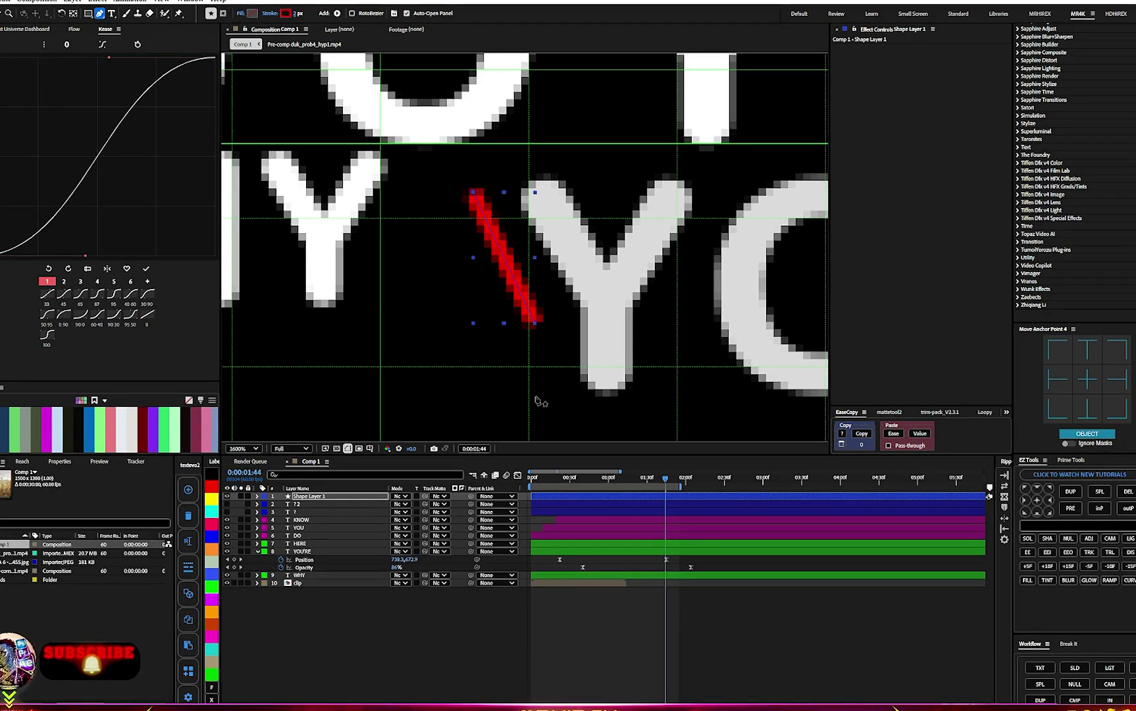
Extend the red path beneath YOU'RE and up beside its final E, placing the lower corner straight below the path's end point.
key("comma")
key("comma")
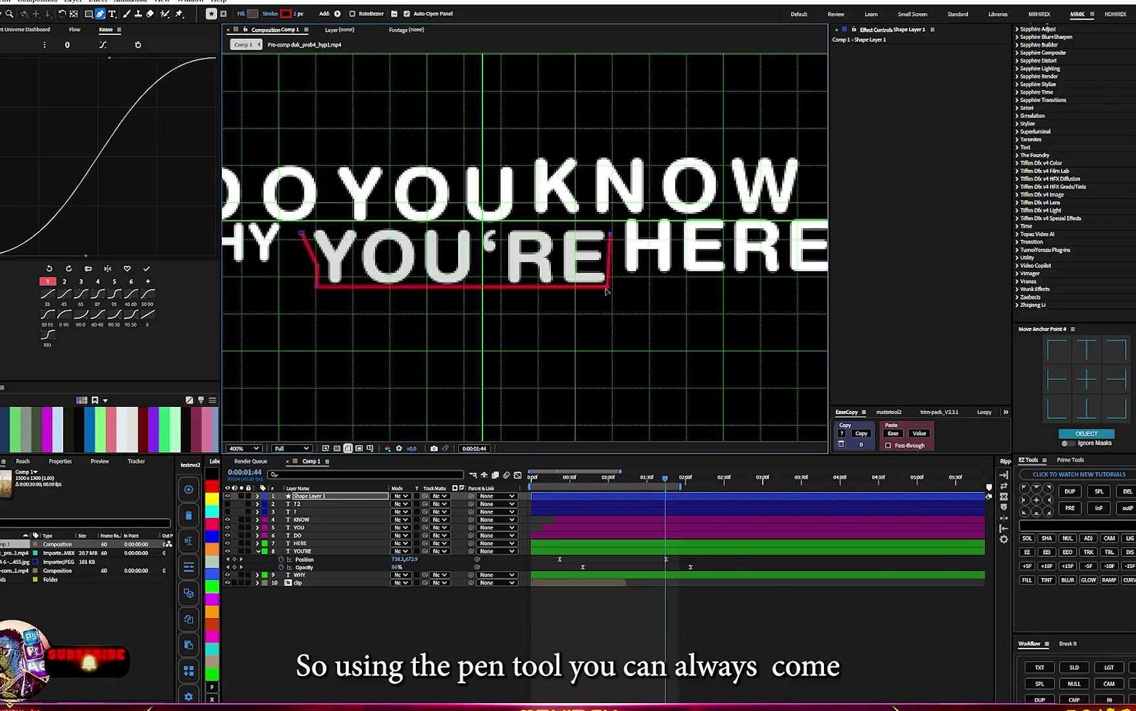
key("period")
key("period")
left_click_drag(527, 252, 592, 348)
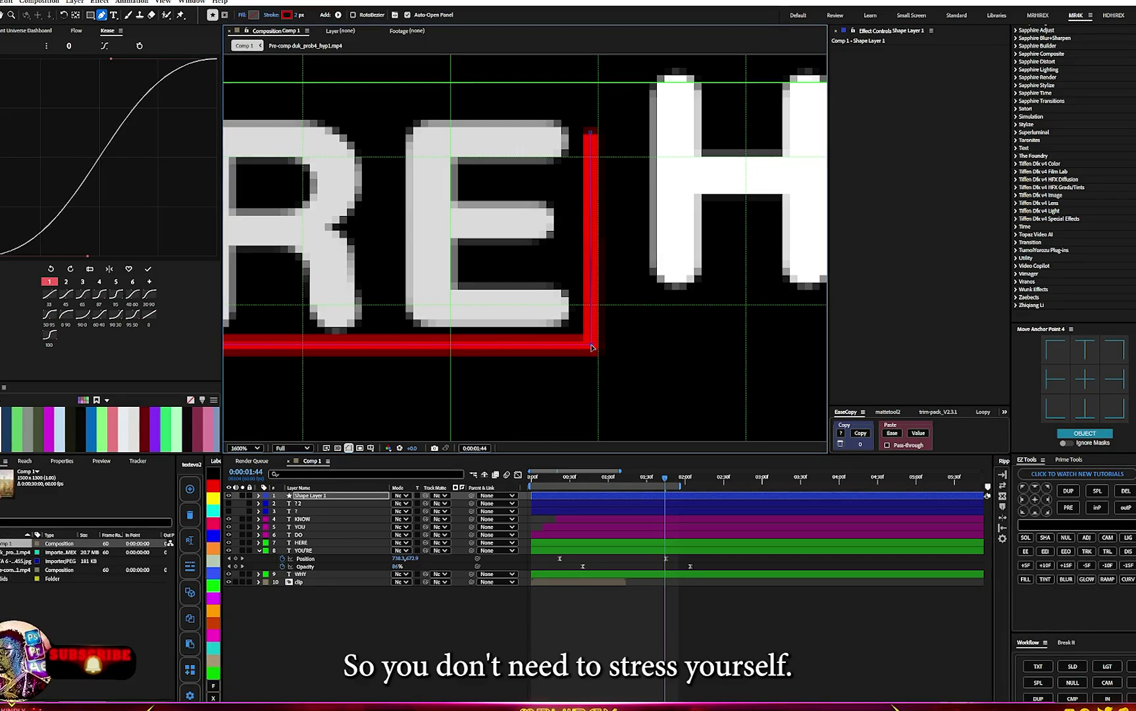
Set the stroke of the outline around YOU'RE to a round line cap and a round line join.
scroll(375, 287, "down", 4)
scroll(372, 285, "up", 4)
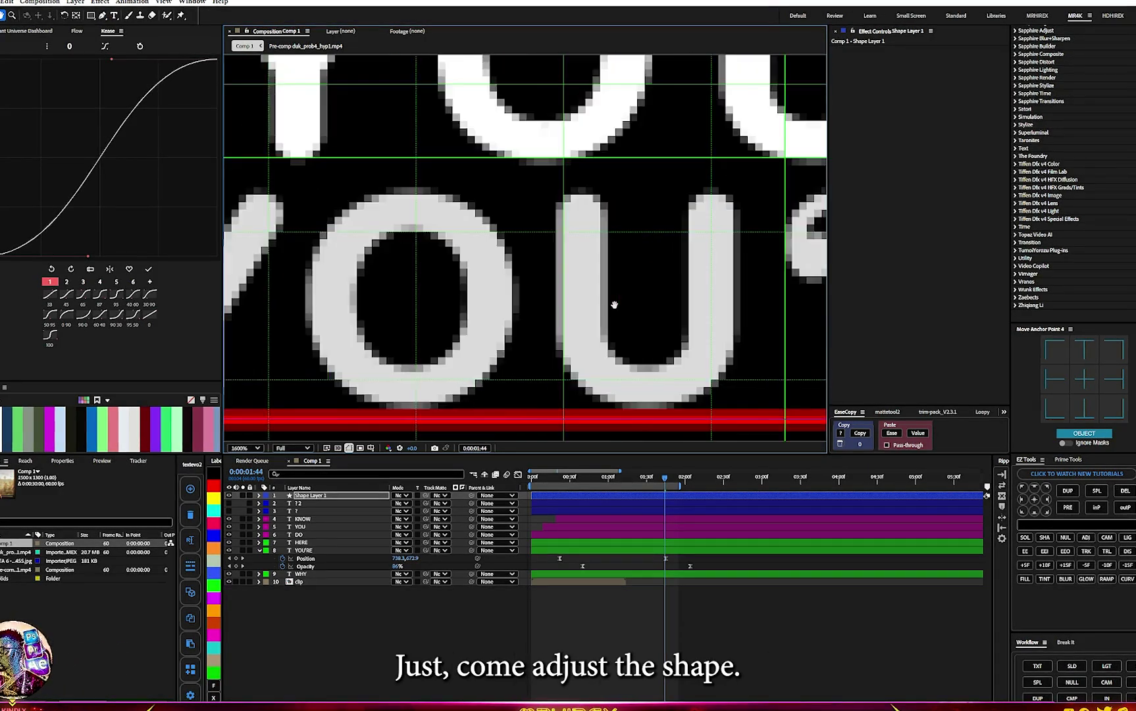
scroll(614, 305, "down", 2)
key("g")
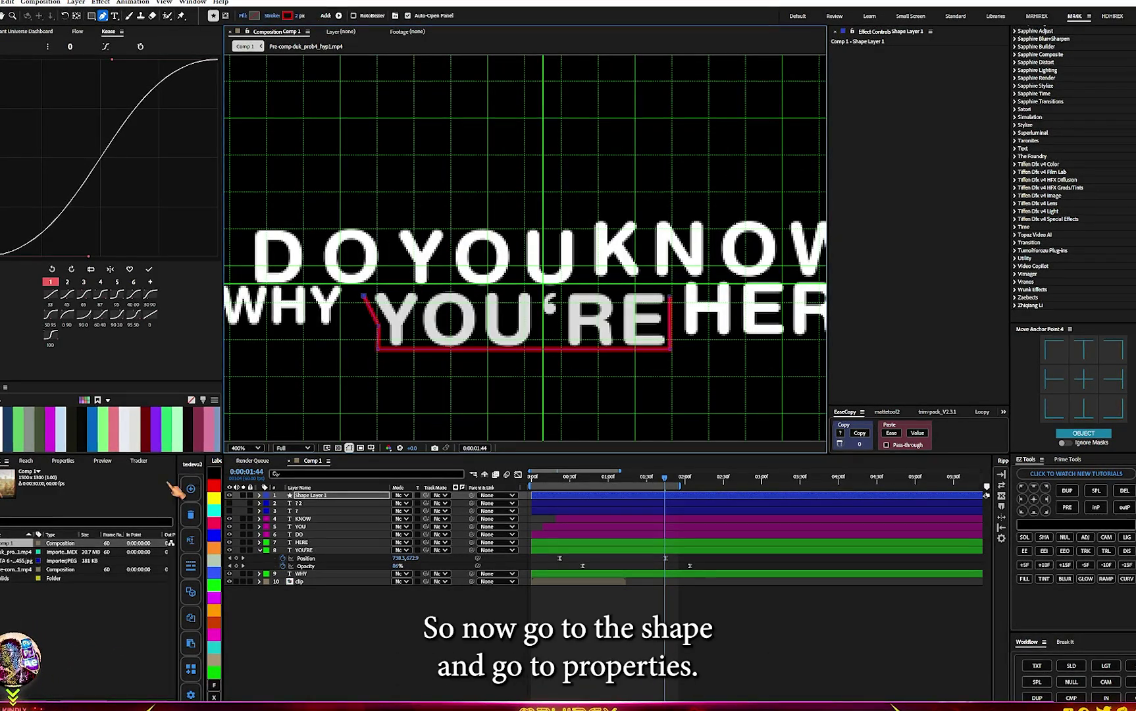
left_click(65, 462)
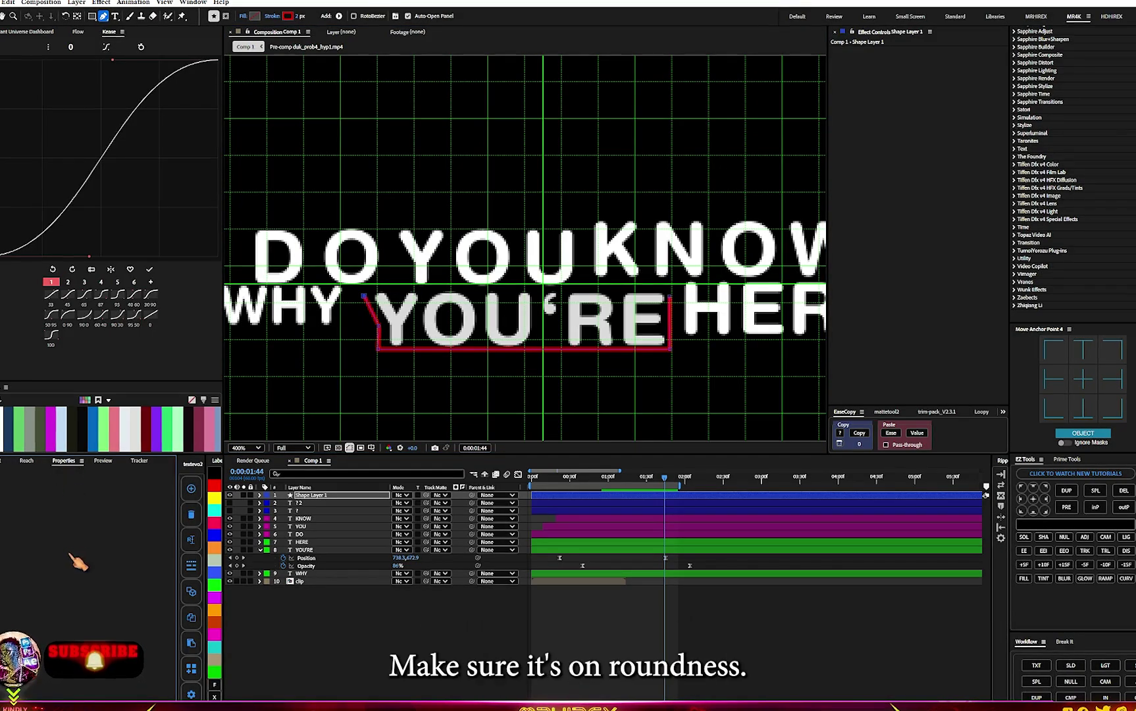
scroll(84, 546, "down", 1)
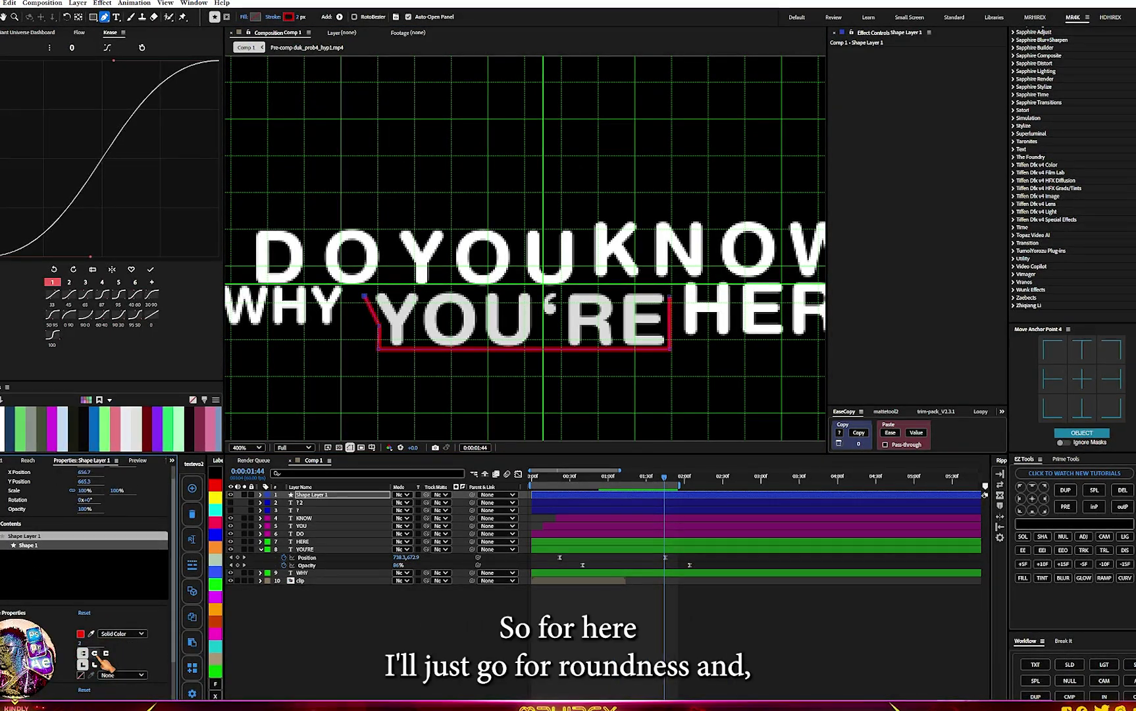
left_click(94, 654)
left_click(119, 674)
left_click(118, 674)
scroll(98, 592, "down", 1)
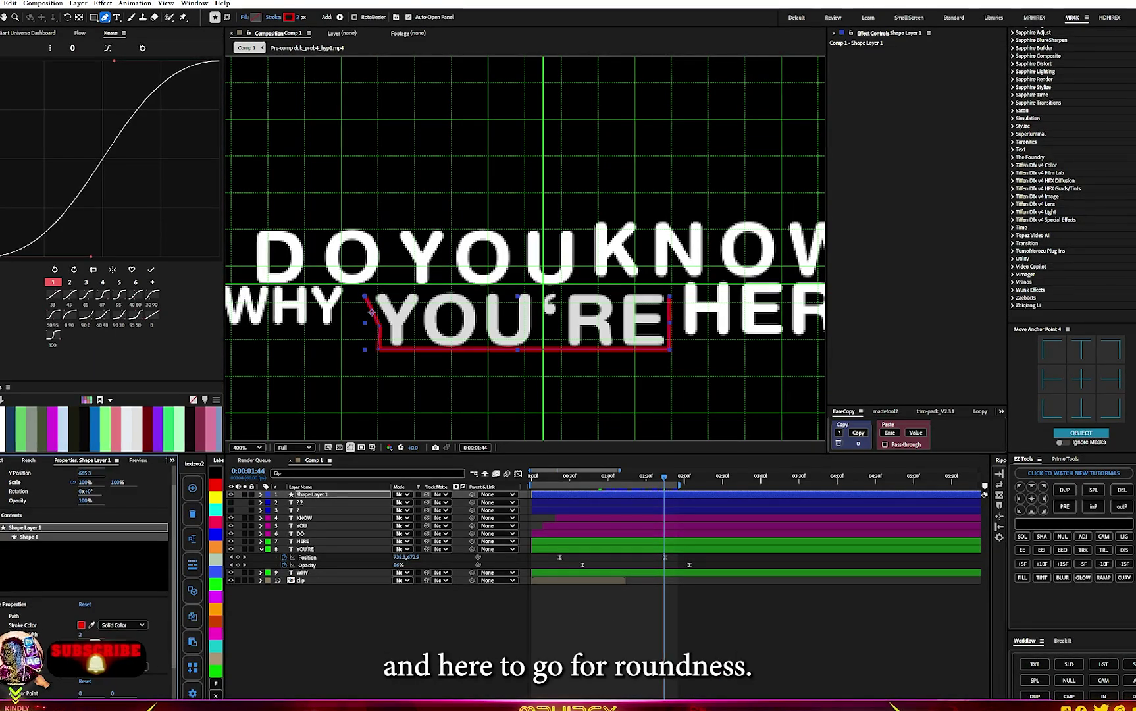
scroll(86, 527, "down", 1)
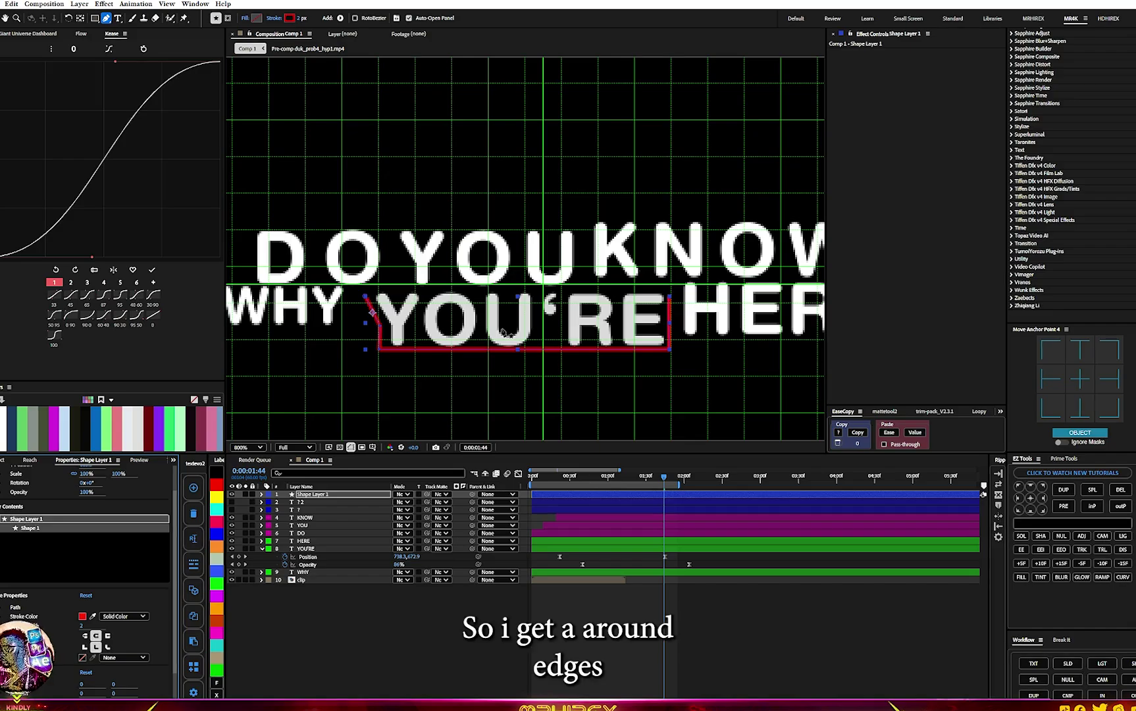
Examine the rounded corners of the outline around YOU'RE up close and within the full phrase.
scroll(546, 283, "up", 1)
left_click_drag(577, 312, 673, 272)
scroll(348, 338, "up", 1)
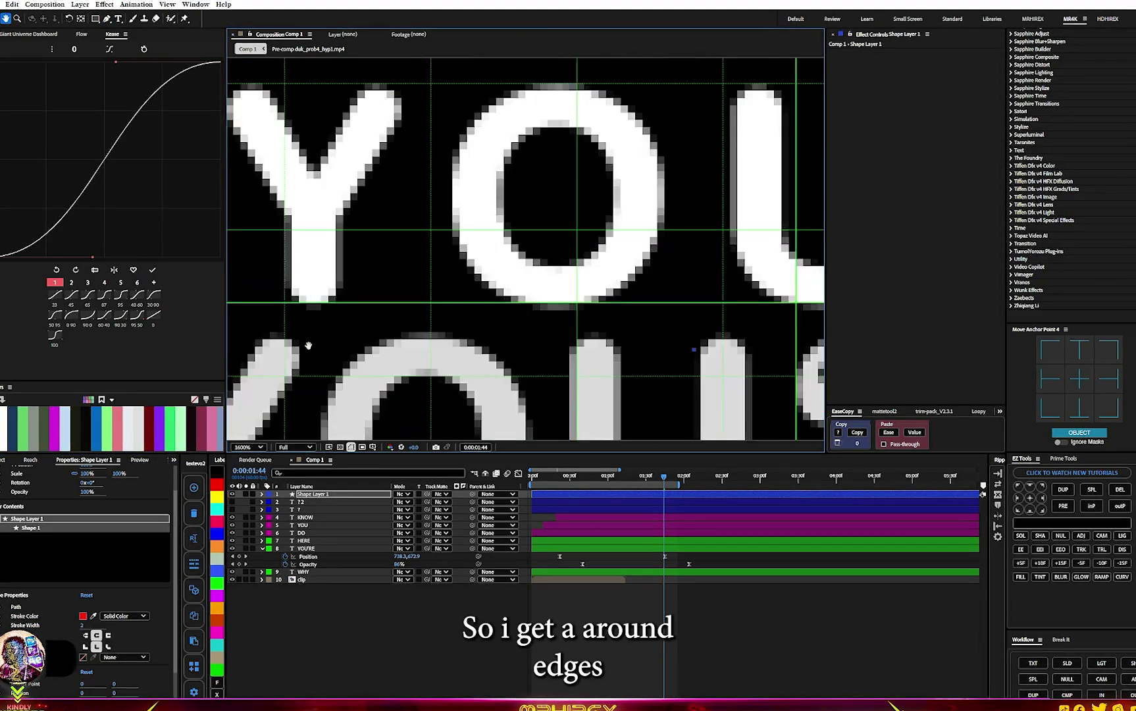
scroll(310, 346, "down", 1)
key("v")
scroll(408, 266, "down", 3)
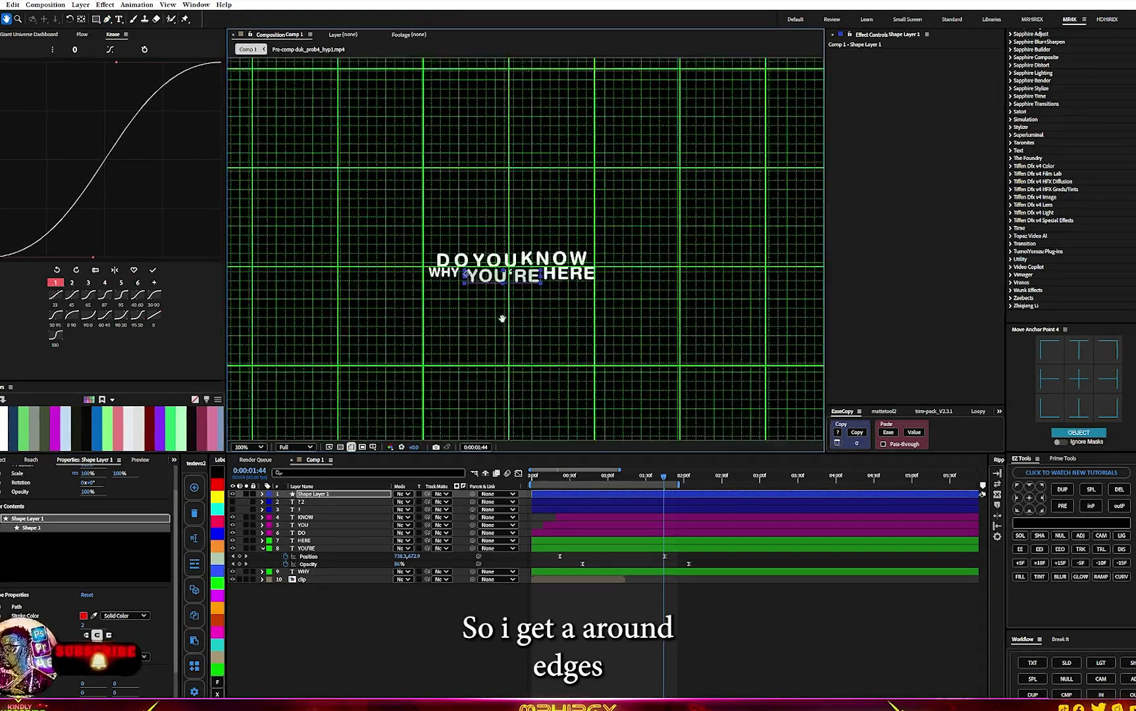
scroll(500, 317, "up", 2)
key("g")
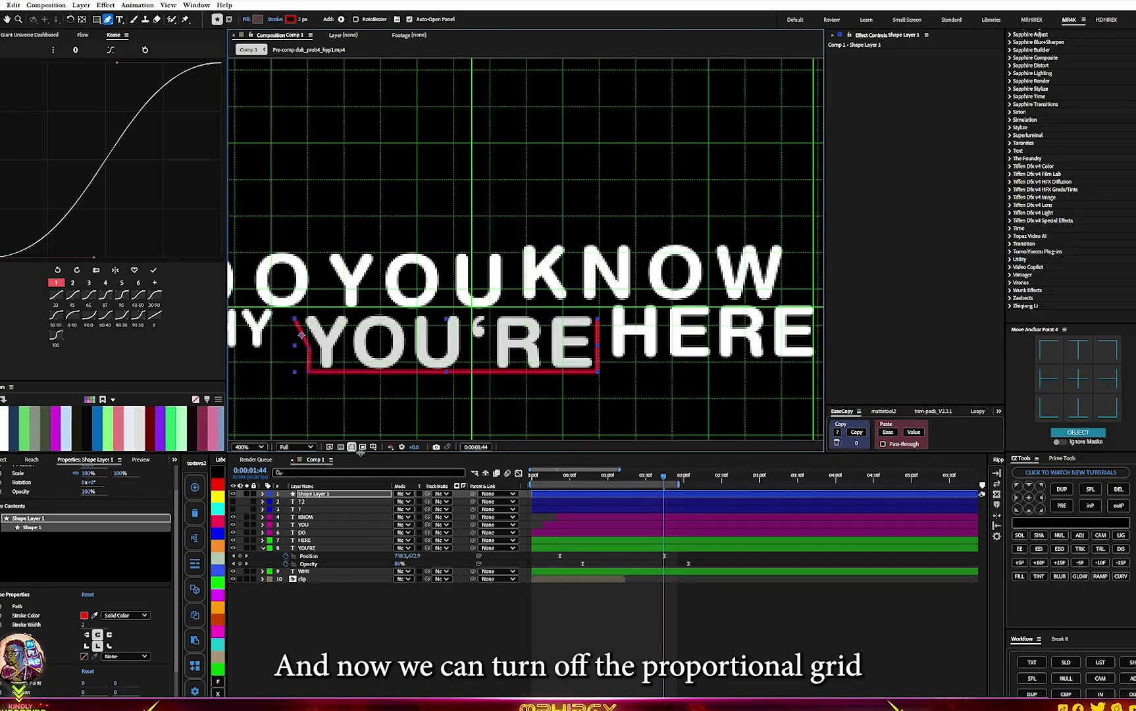
Turn off the proportional grid and the regular grid in the composition viewer.
left_click(351, 447)
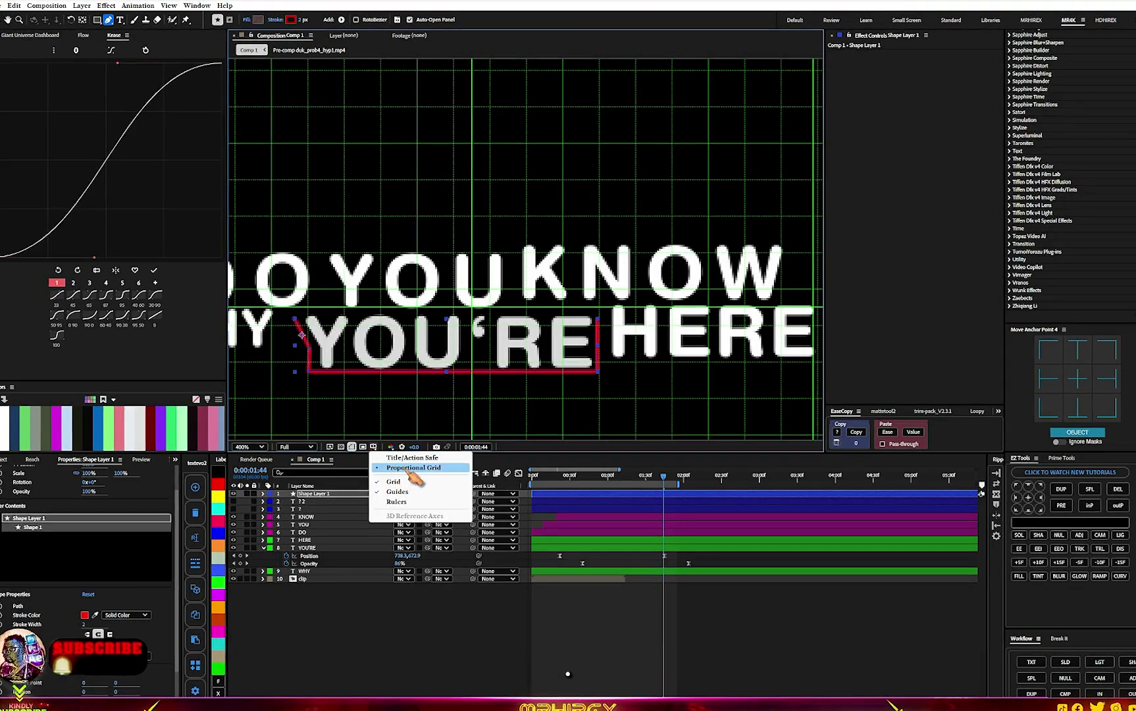
left_click(402, 468)
left_click(351, 447)
left_click(401, 479)
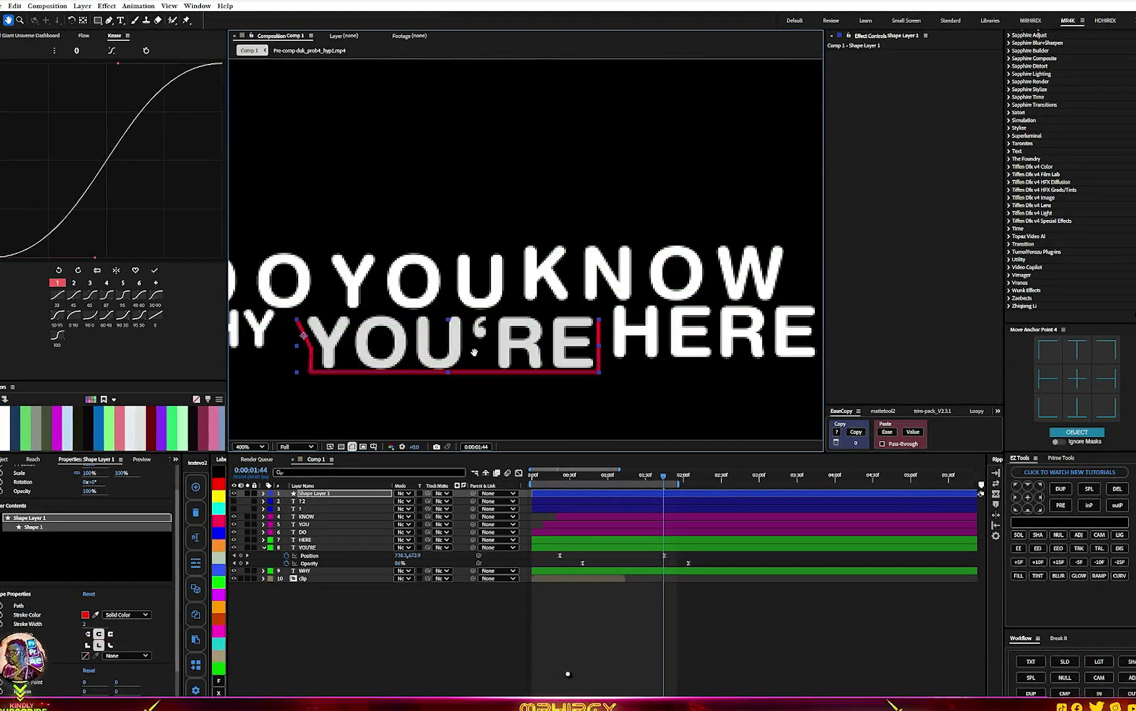
Change the stroke color of the outline around YOU'RE to a light blue.
left_click_drag(474, 364, 536, 339)
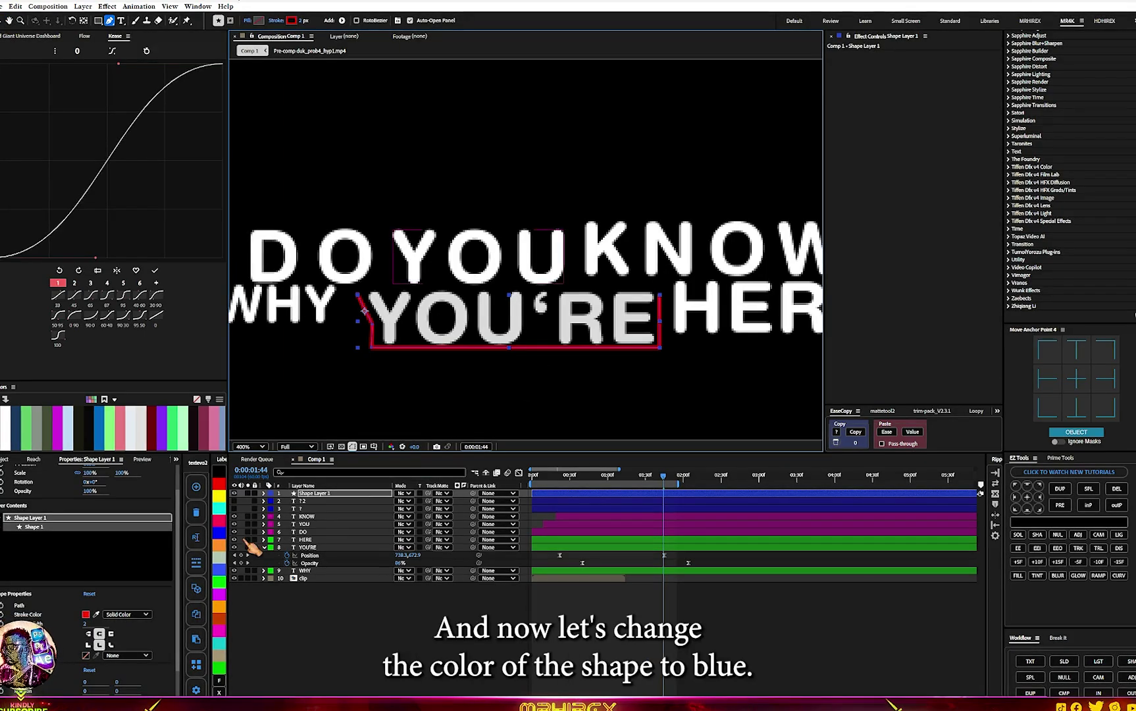
left_click(87, 614)
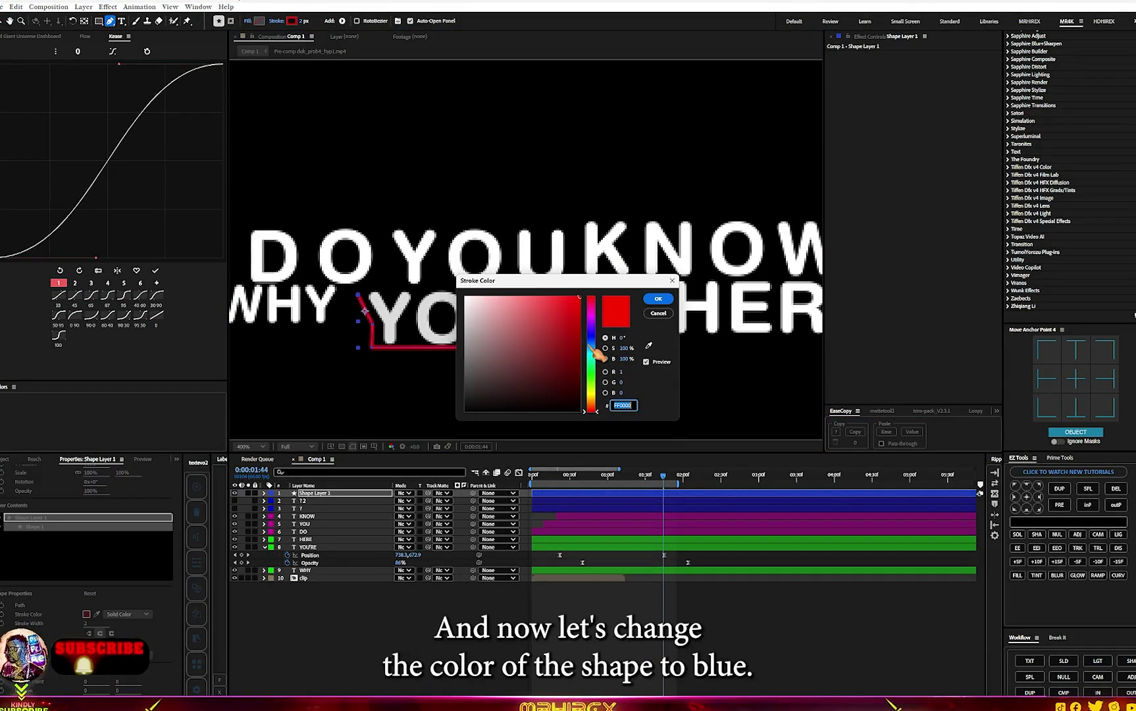
left_click_drag(591, 368, 592, 347)
left_click(657, 298)
Select the lower corner point of the outline beside the Y of YOU'RE with the Pen tool.
scroll(597, 320, "up", 2)
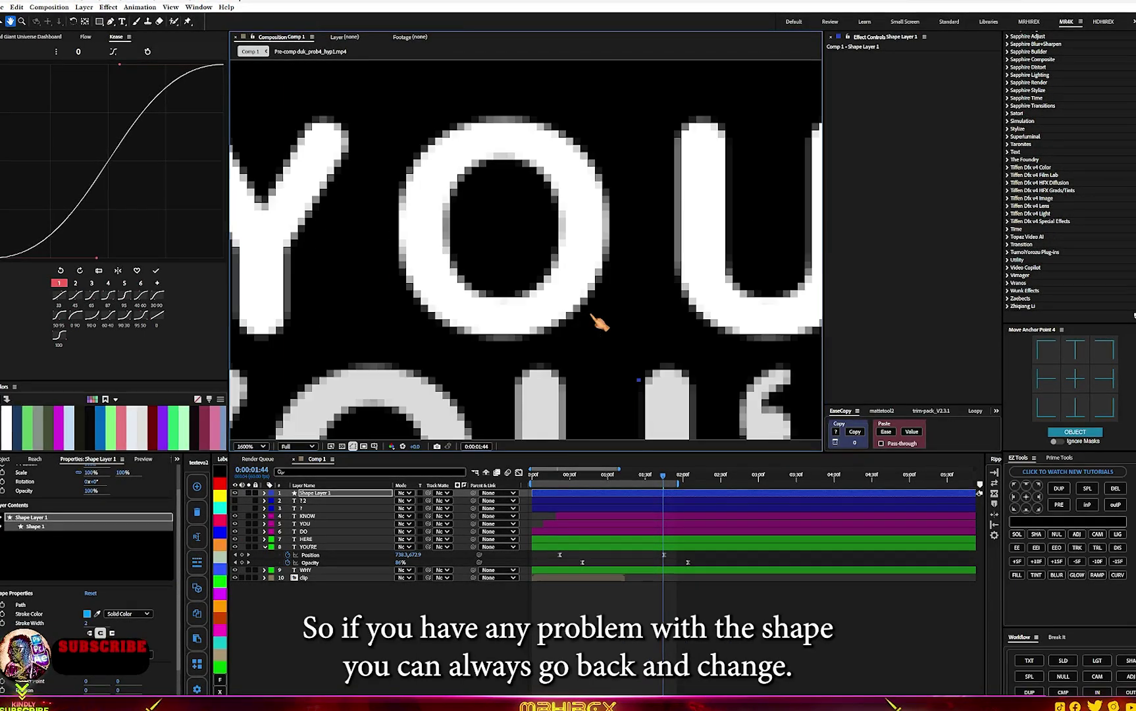
mouse_move(500, 345)
left_mouse_down()
mouse_move(721, 200)
mouse_move(752, 164)
left_mouse_up()
left_click_drag(525, 223, 598, 89)
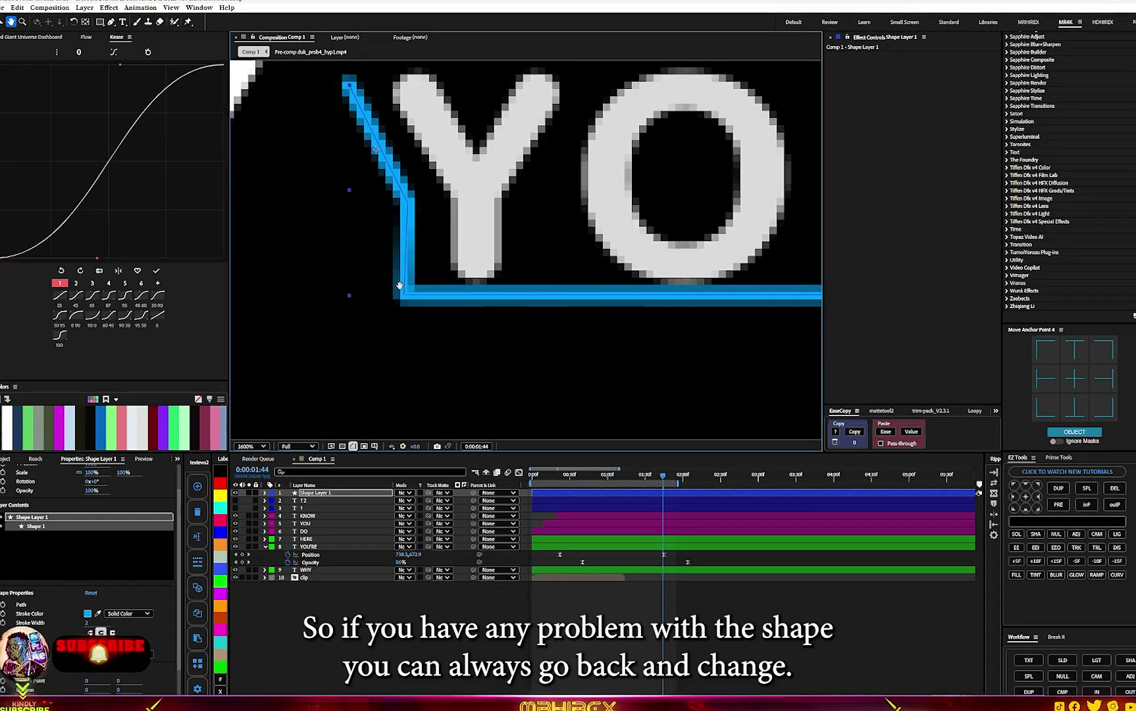
left_click_drag(401, 282, 420, 299)
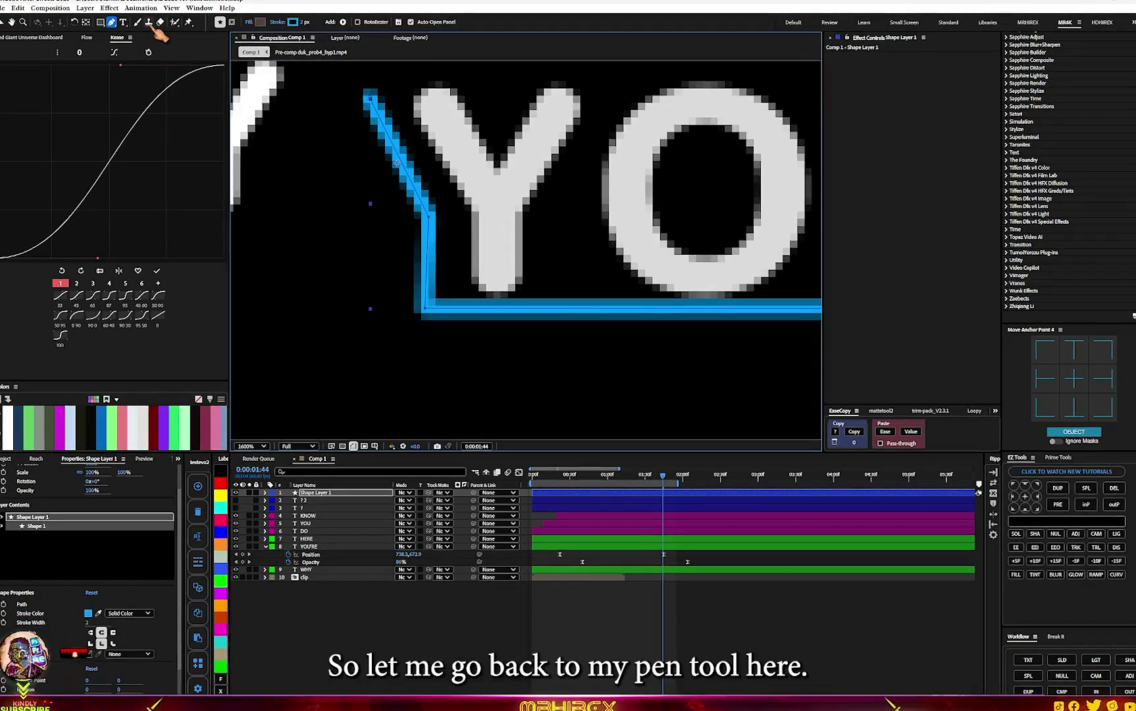
left_click(426, 309)
key("comma")
key("comma")
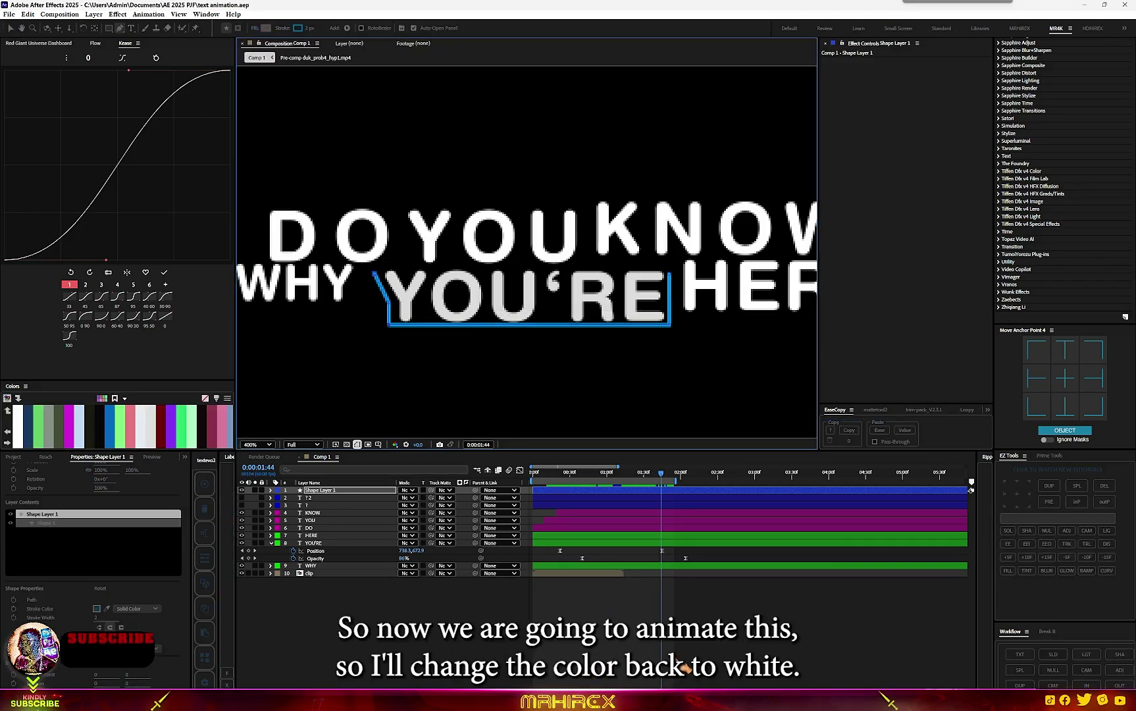
Set the outline's stroke color to white (FFFFFF).
scroll(377, 287, "up", 1)
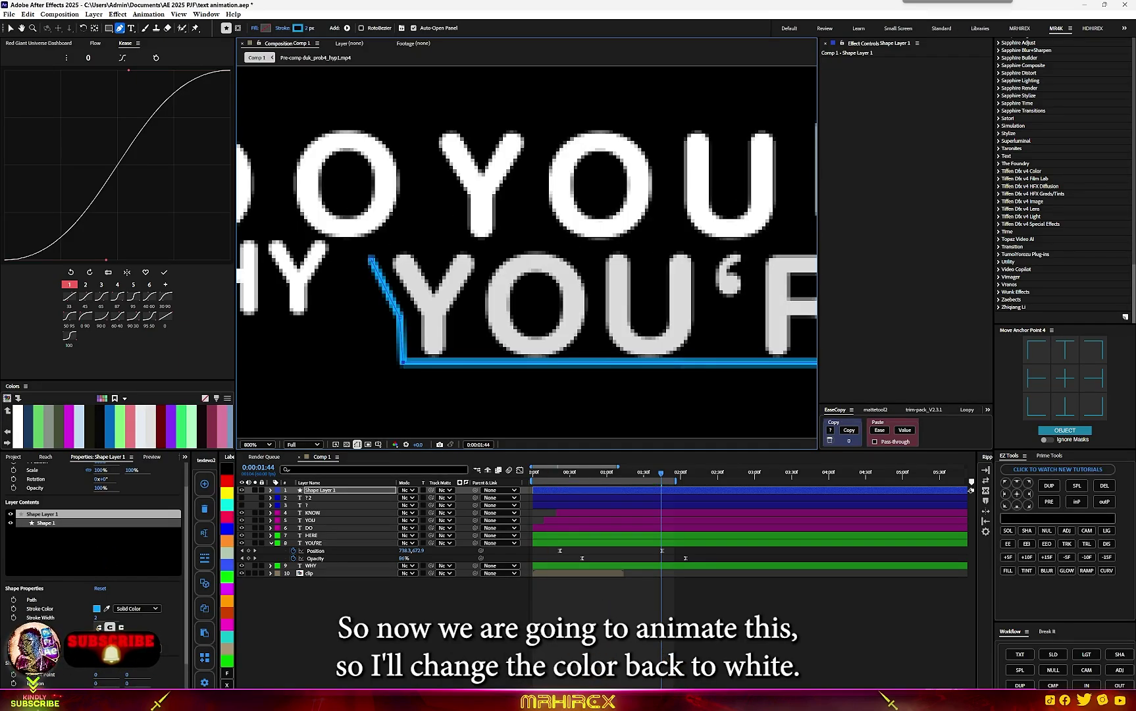
left_click(97, 609)
type("ffffff")
key("Return")
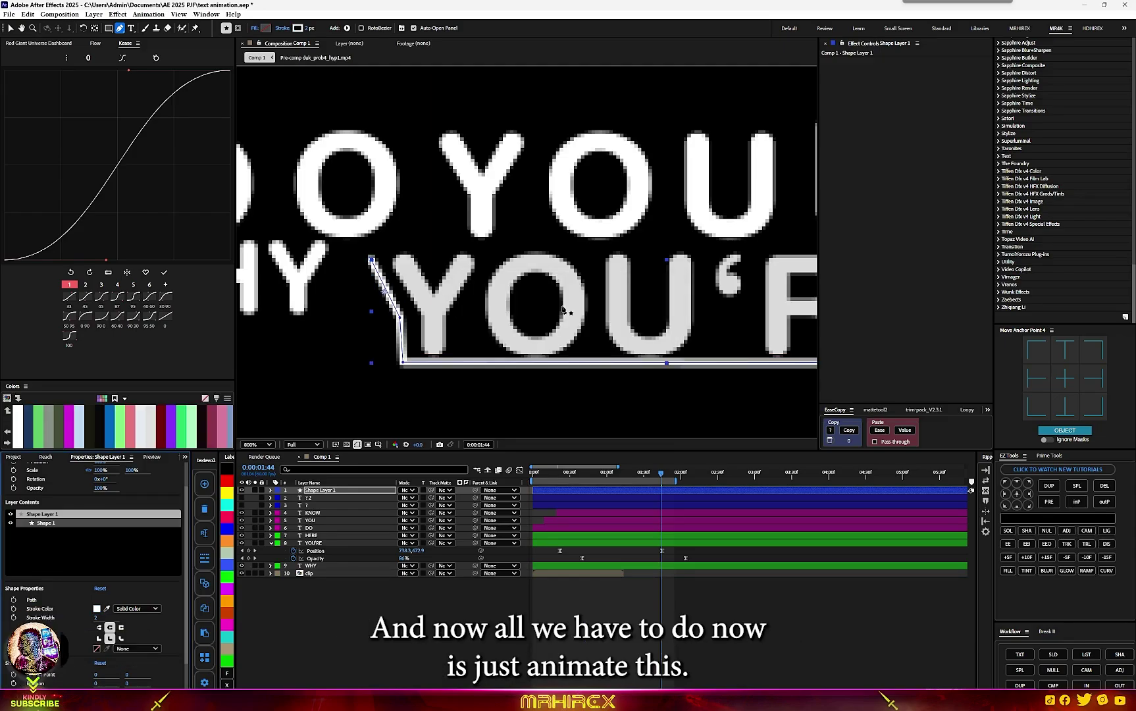
Center the anchor point of Shape Layer 1 on the outline and give the layer a teal label color.
scroll(564, 309, "down", 1)
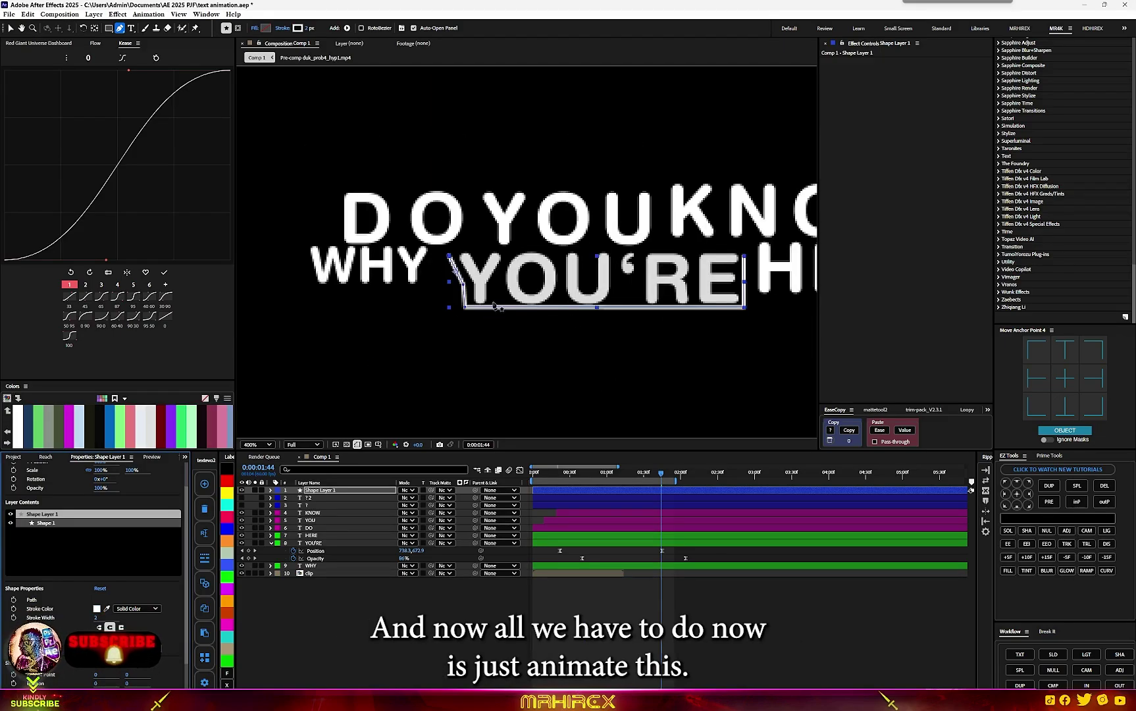
left_click(1064, 382)
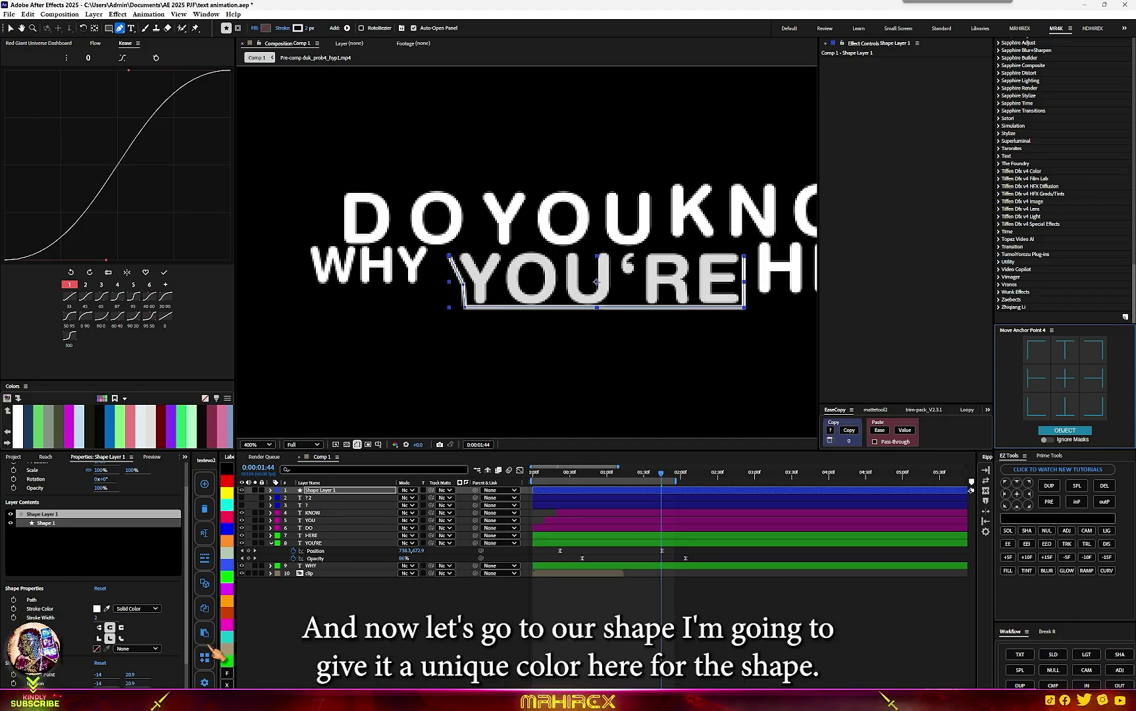
left_click(229, 639)
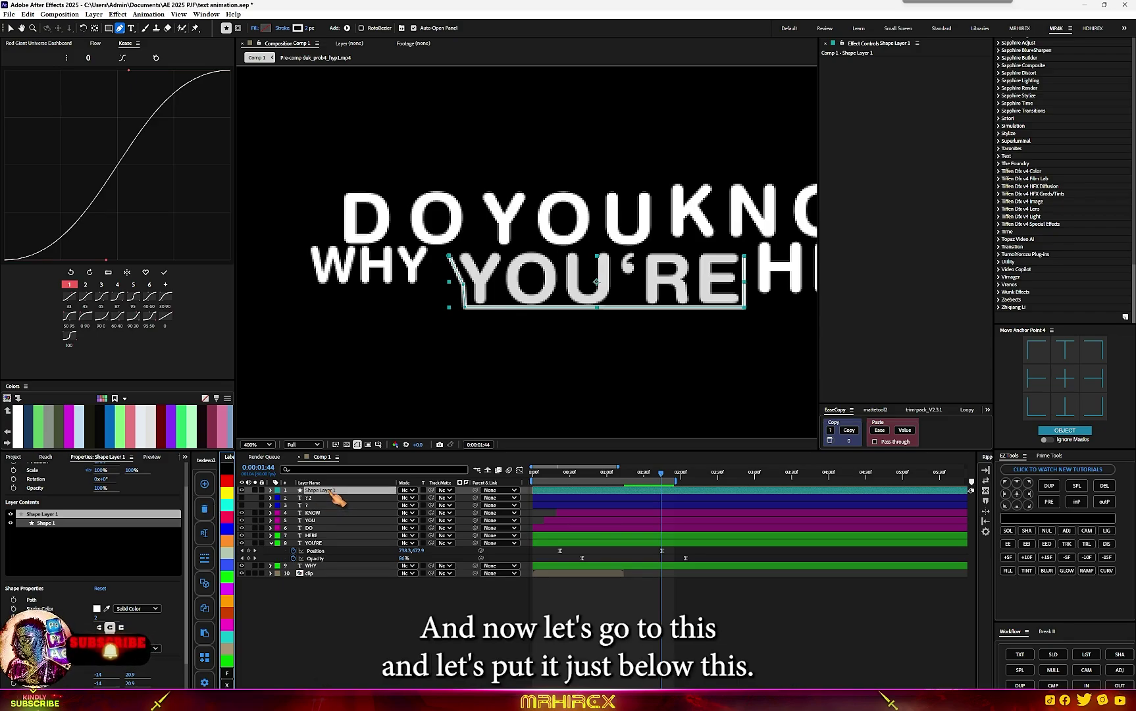
Place Shape Layer 1 directly below the YOU'RE layer and lower the preview resolution to Half with the Selection tool active.
left_click_drag(335, 495, 331, 564)
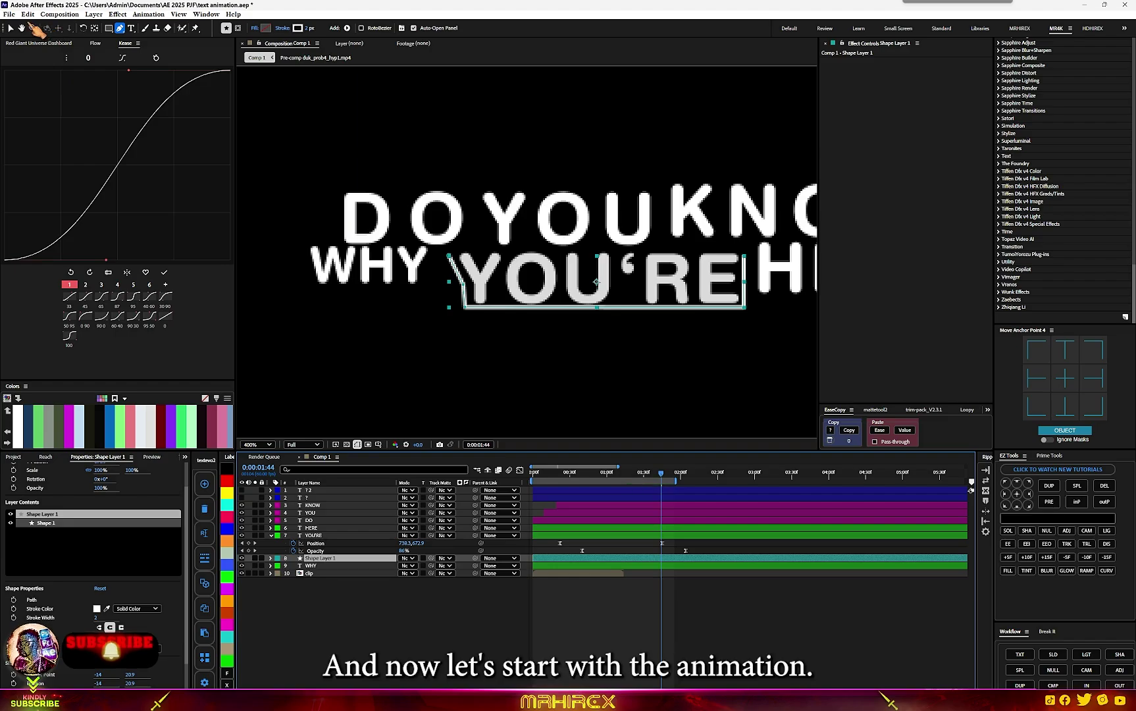
left_click(12, 29)
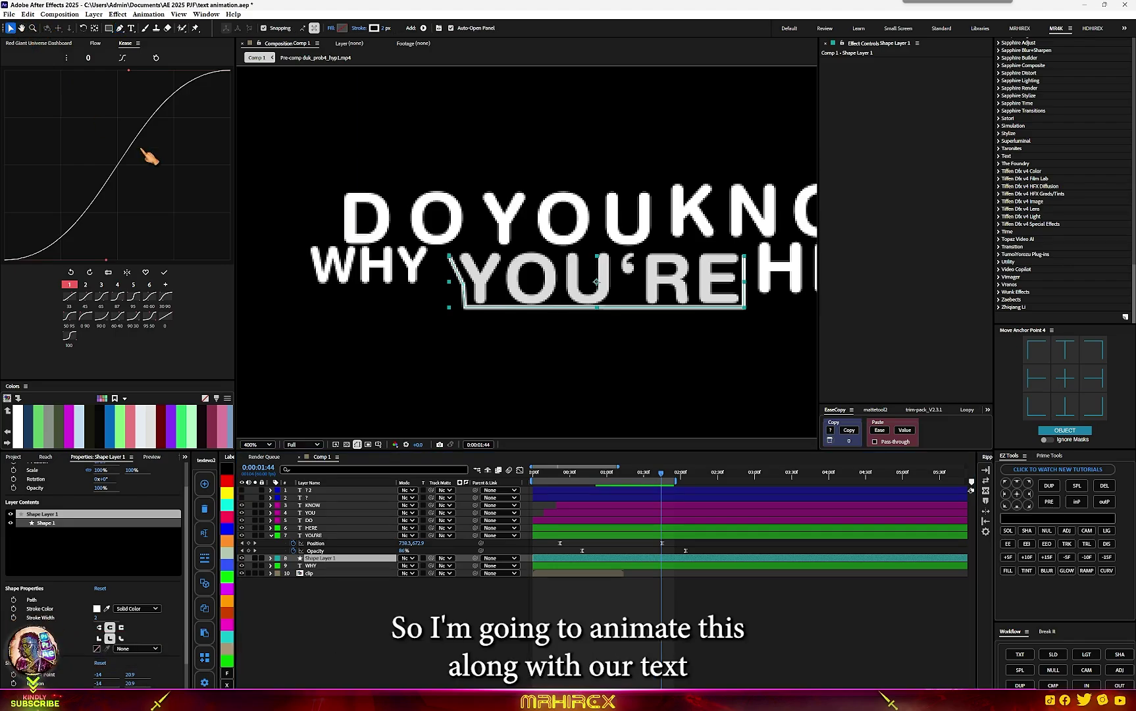
left_click(307, 445)
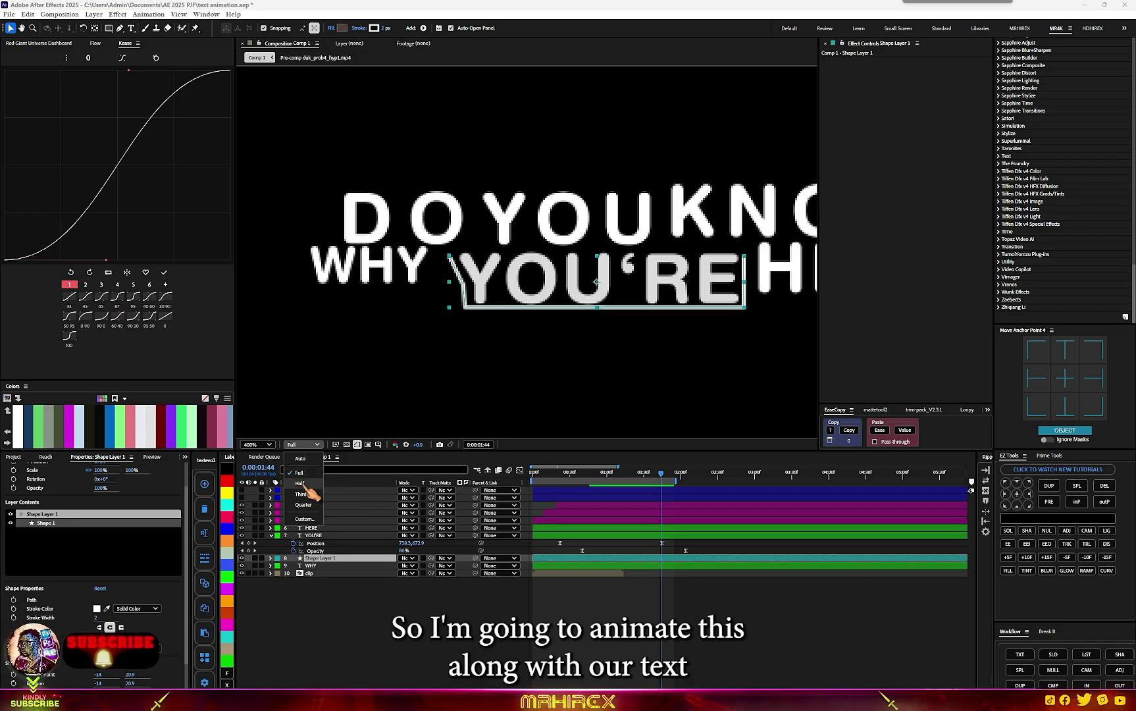
left_click(302, 483)
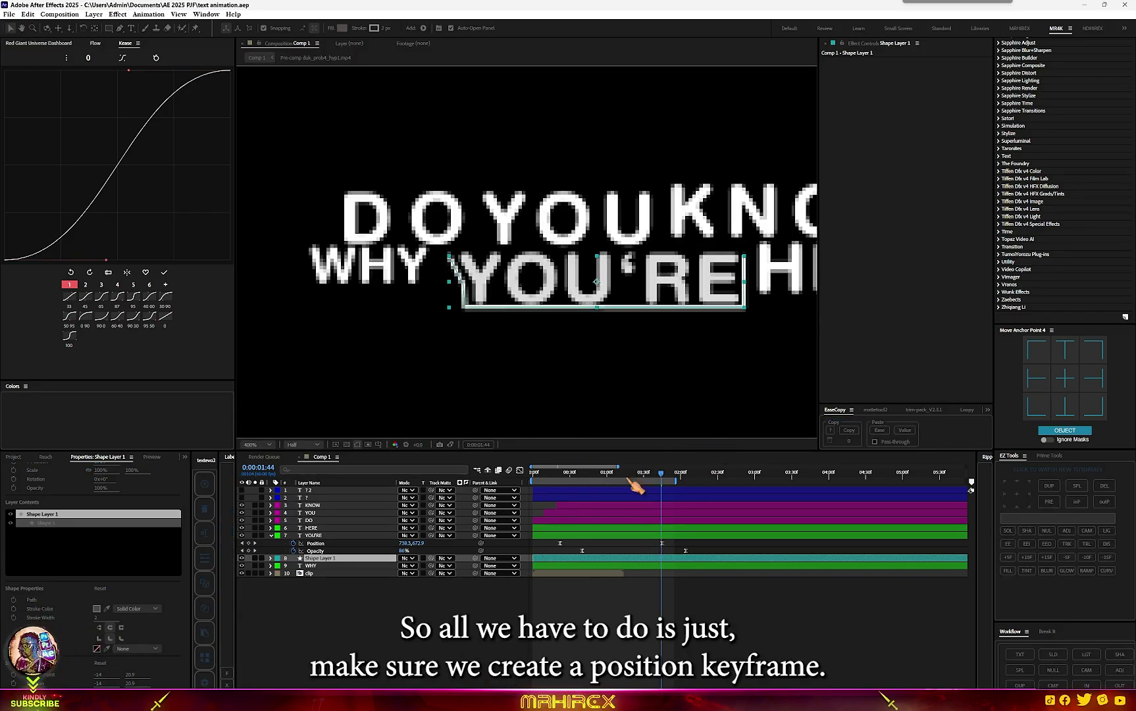
Select the YOU'RE layer's Position and Opacity keyframes and move the current time to the first Position keyframe at 0:00:00:22.
left_click(316, 544)
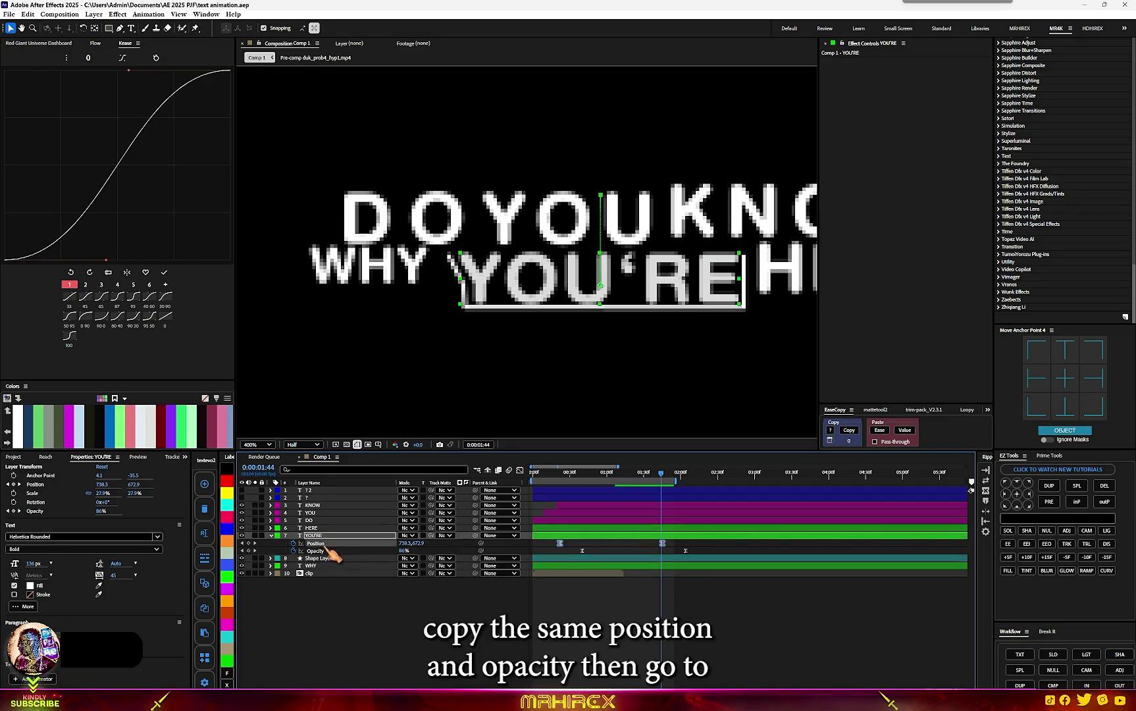
left_click(325, 545, "shift")
left_click(316, 543)
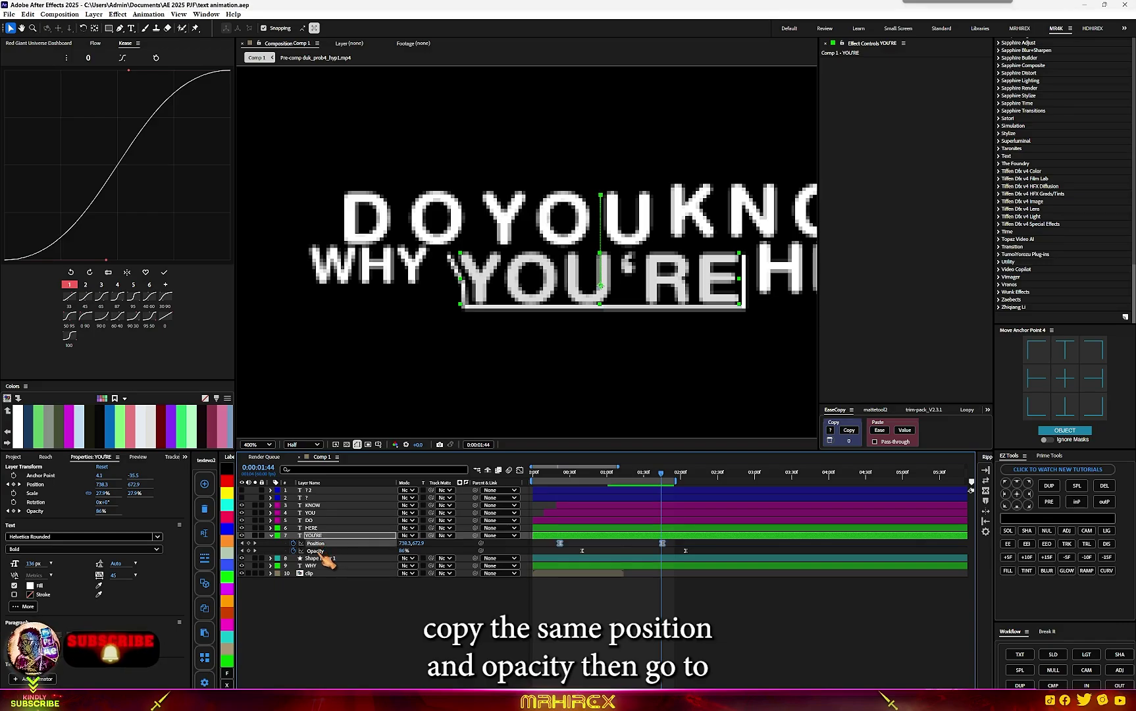
left_click(316, 550, "shift")
left_click_drag(664, 481, 561, 481)
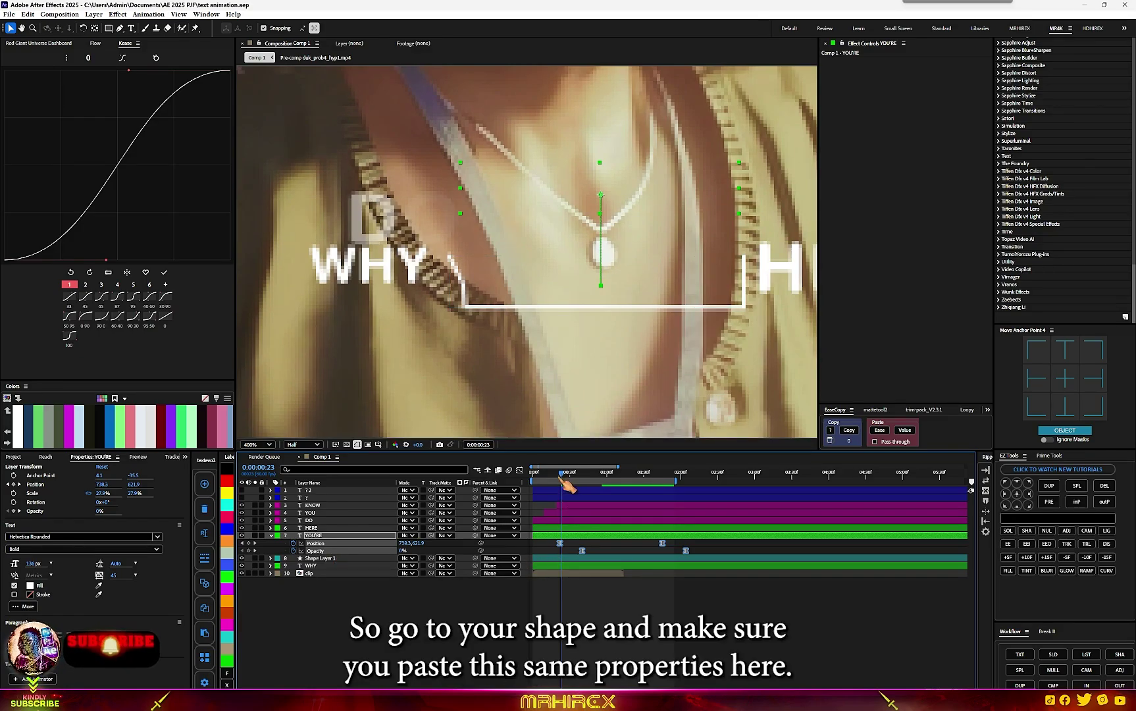
left_click_drag(560, 479, 560, 479)
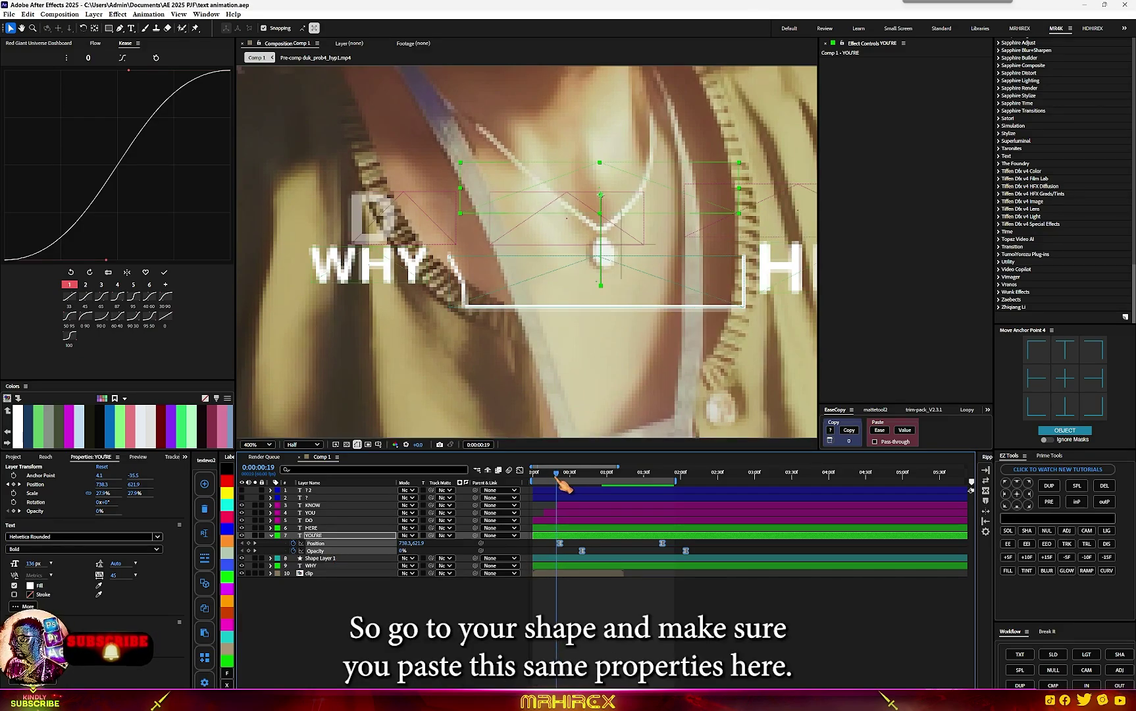
left_click(568, 559)
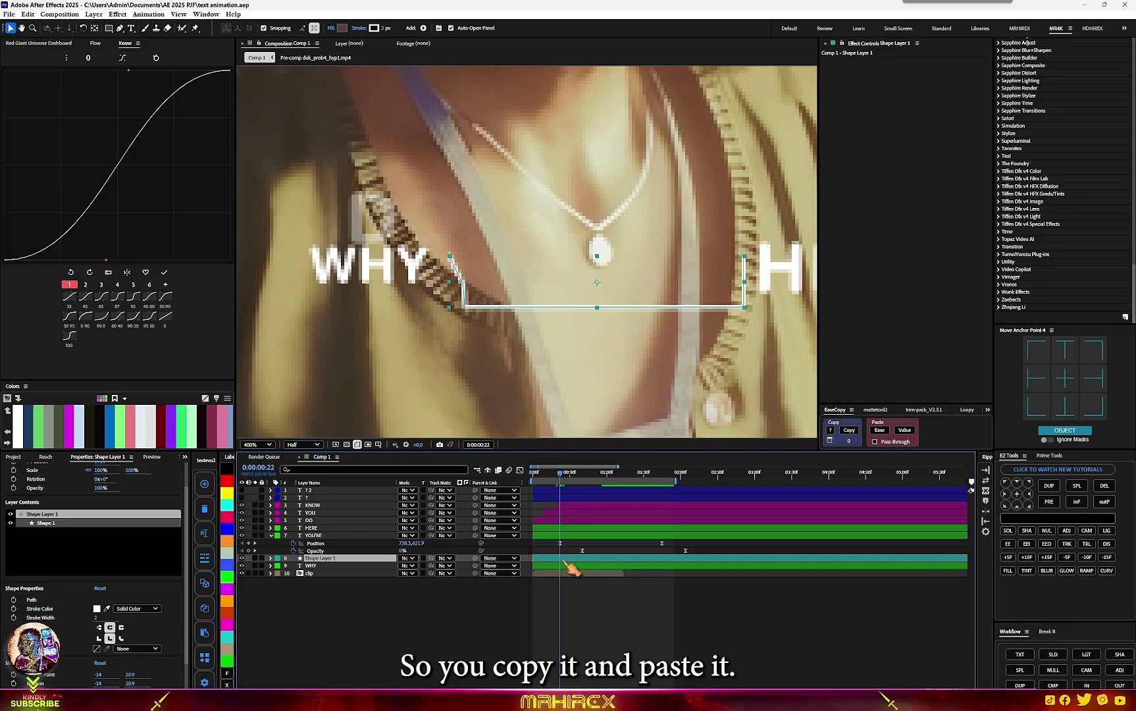
Copy the Position and Opacity keyframes of YOU'RE onto Shape Layer 1 at 0:00:00:22 and reveal its keyframes.
left_click(315, 542)
left_click(322, 551, "shift")
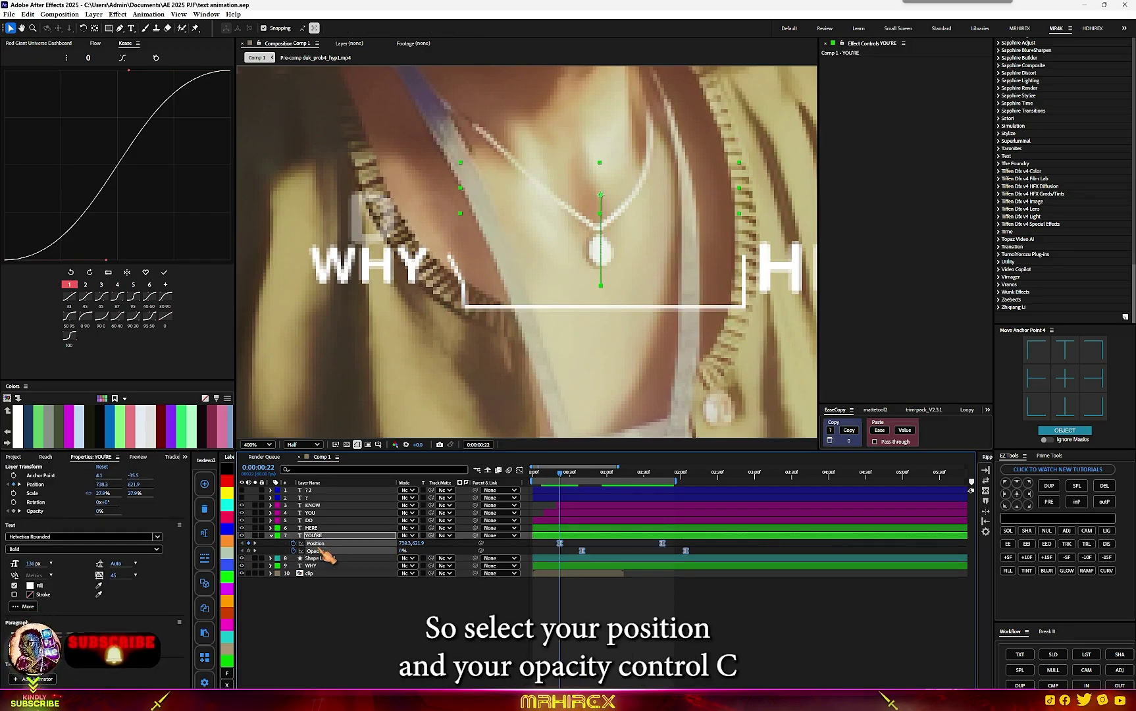
key("ctrl+c")
left_click(563, 559)
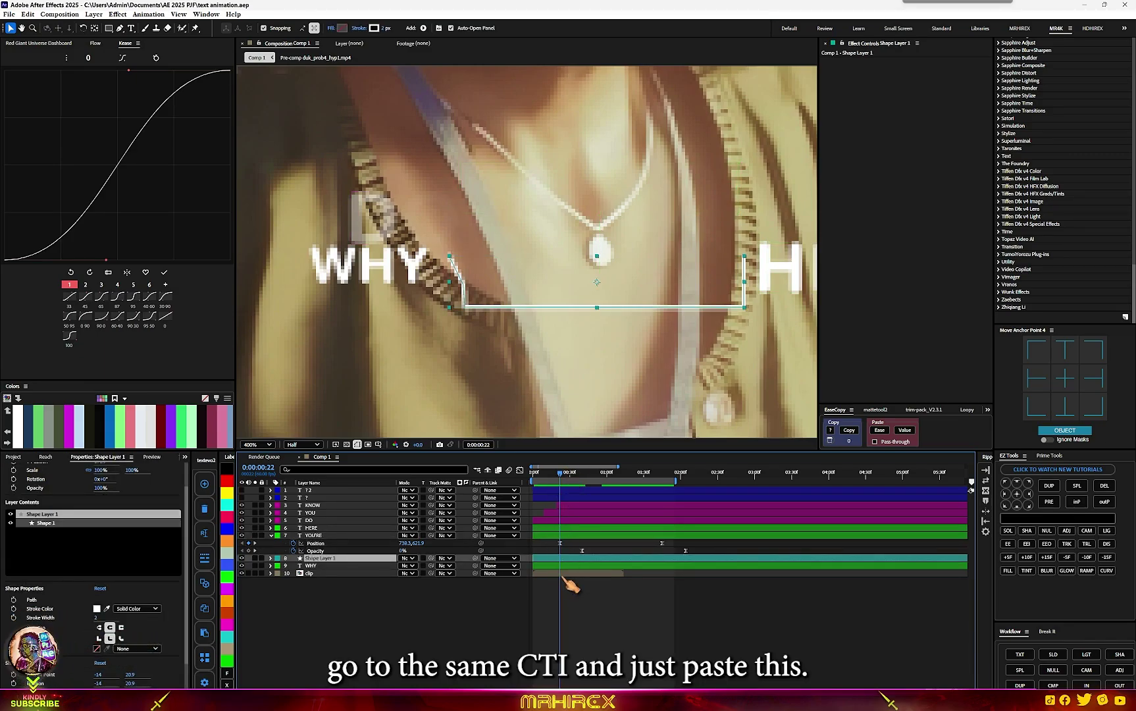
key("ctrl+v")
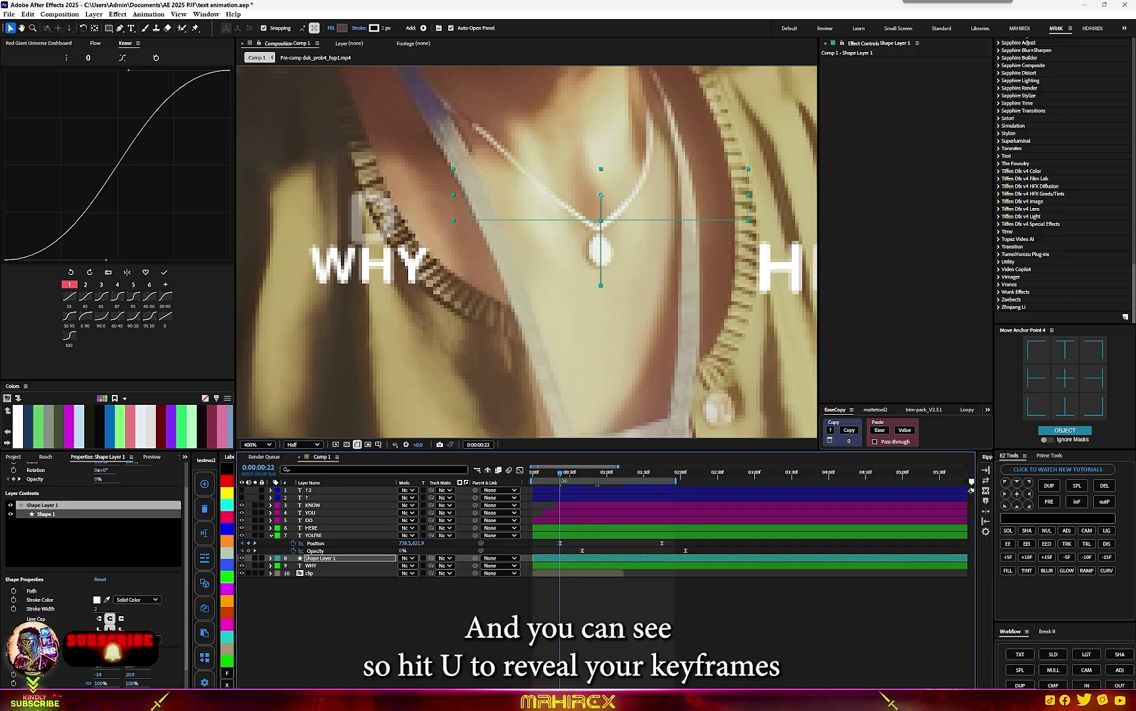
key("u")
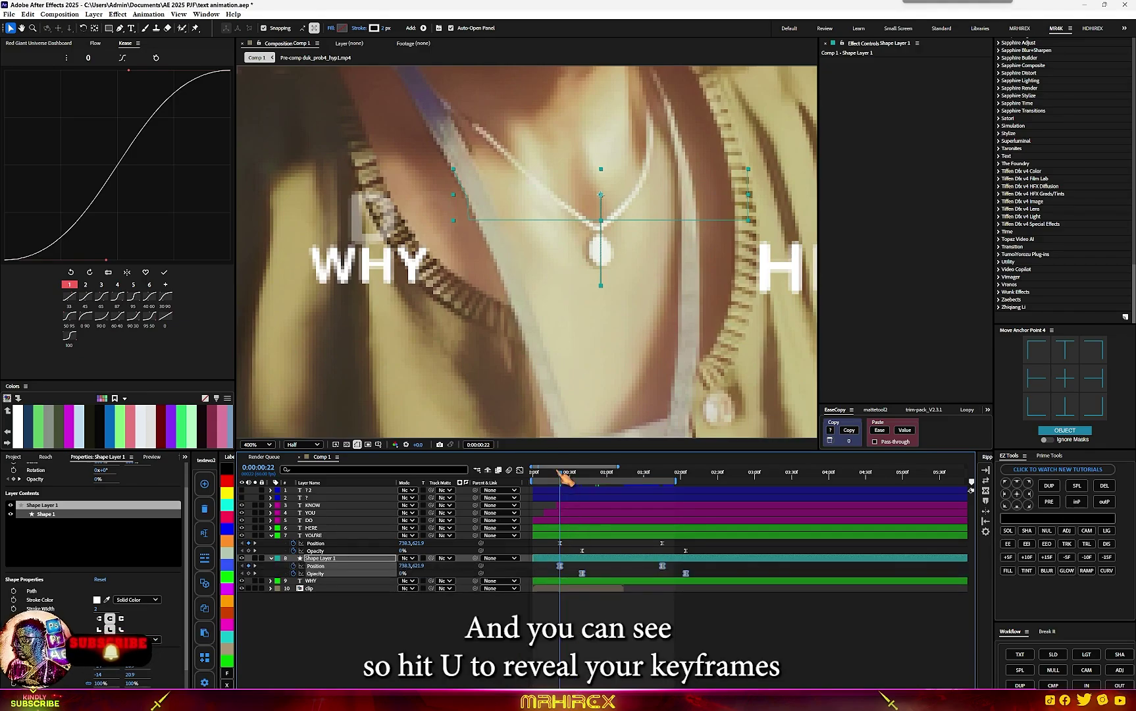
Hide the layer controls and preview the copied YOU'RE and outline animation from the start of the composition.
left_click_drag(563, 476, 653, 490)
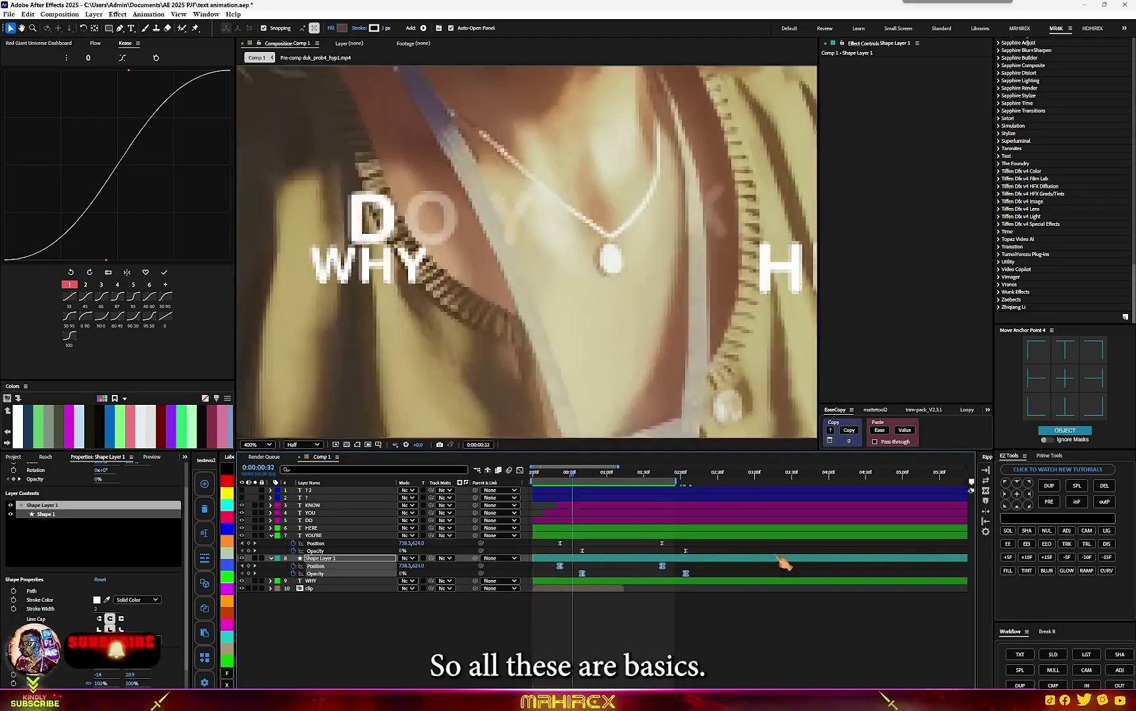
key("ctrl+shift+h")
left_click_drag(576, 474, 540, 474)
key("space")
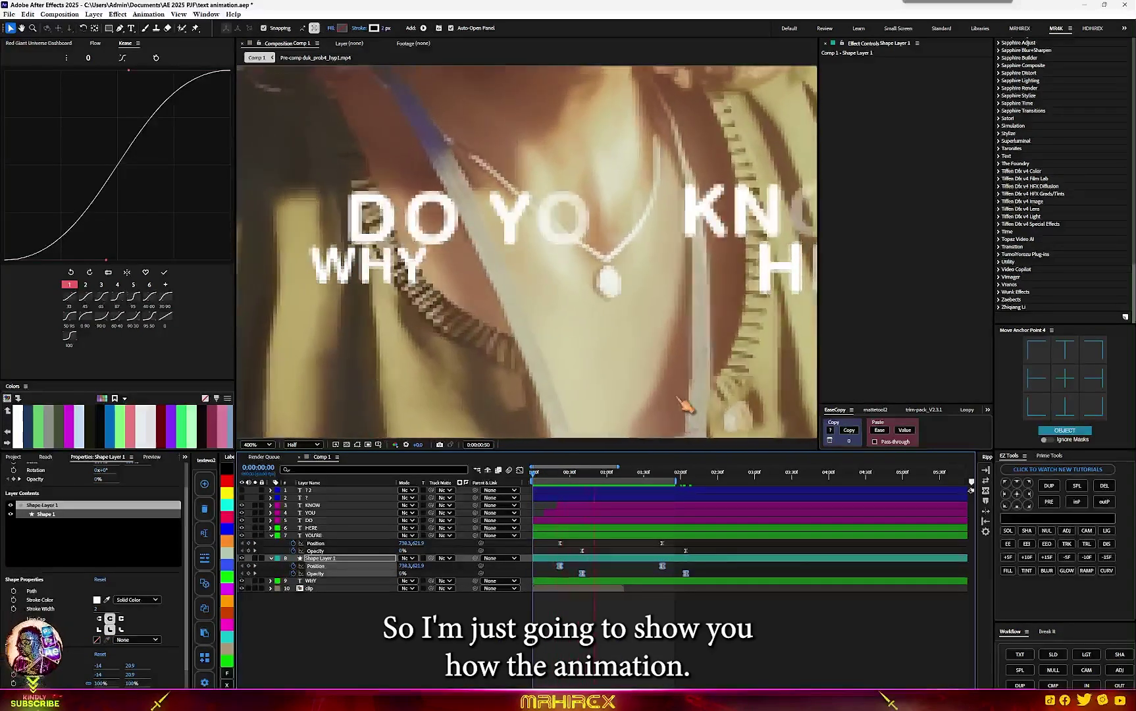
key("space")
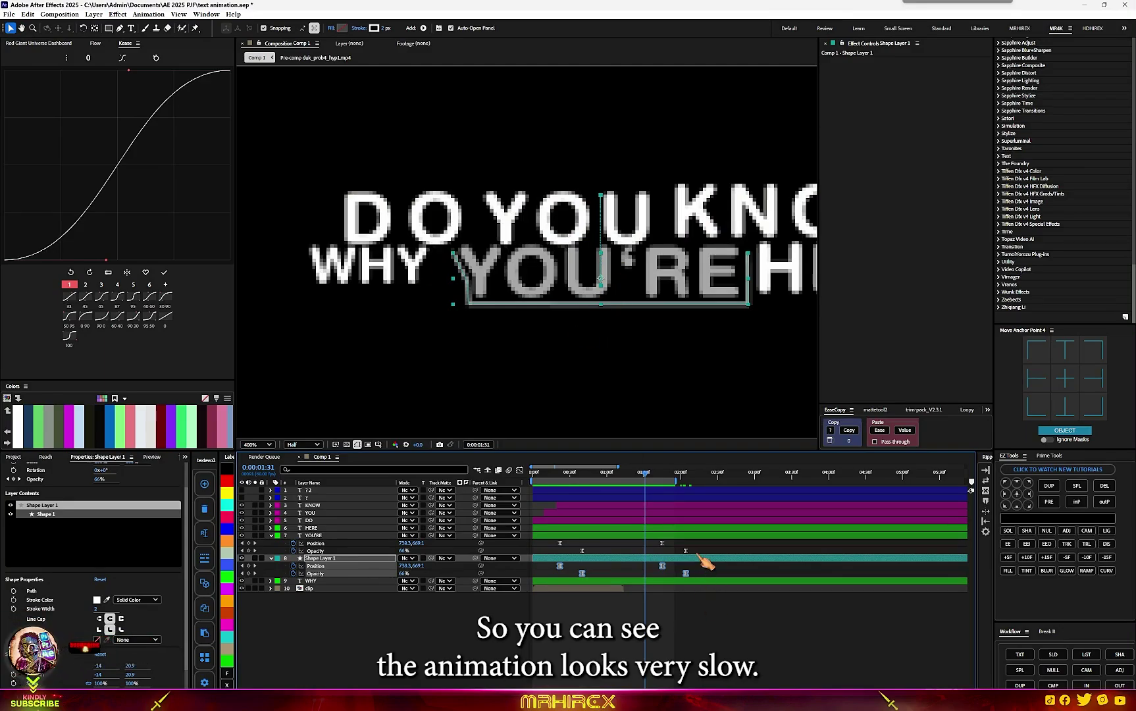
Move the ending keyframes of YOU'RE and Shape Layer 1 earlier, and reshape YOU'RE's Position speed graph to peak early and slow down gradually.
left_click_drag(703, 540, 648, 576)
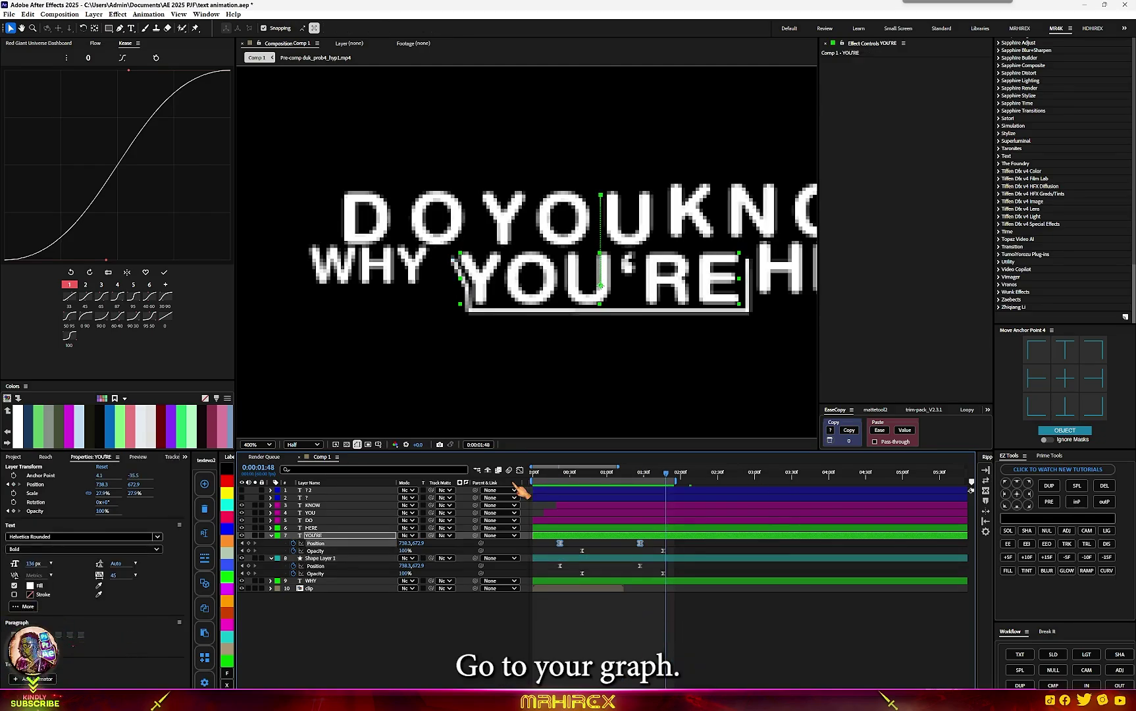
left_click(519, 470)
scroll(576, 657, "up", 3)
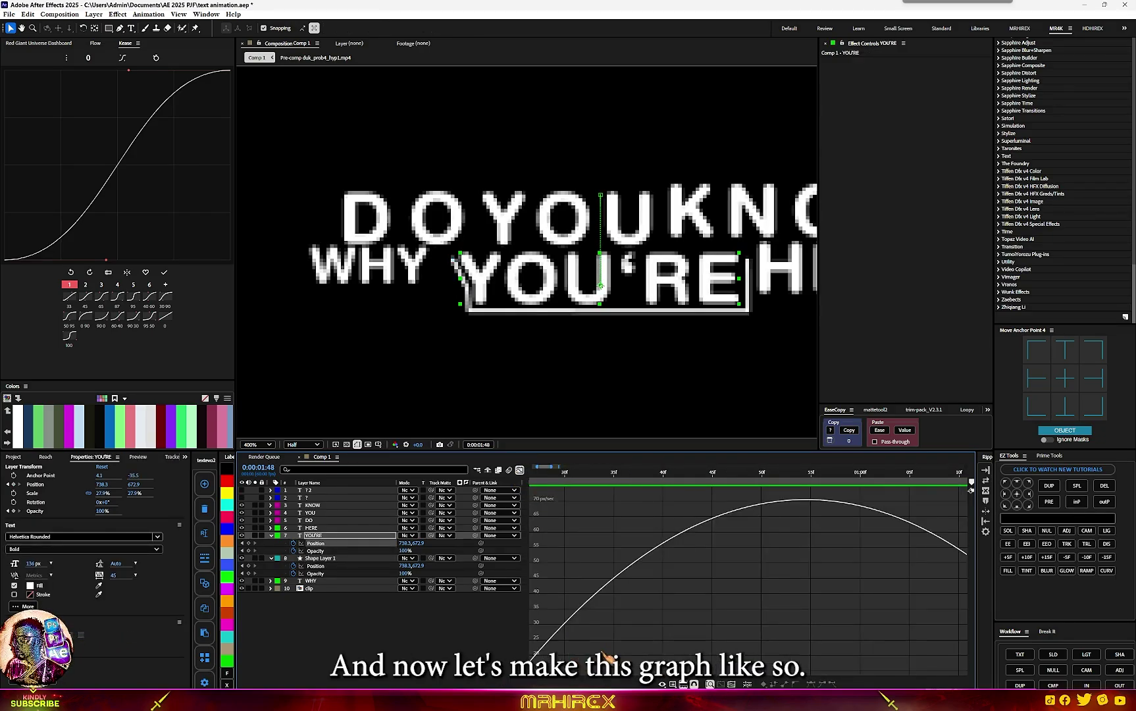
scroll(607, 651, "down", 2)
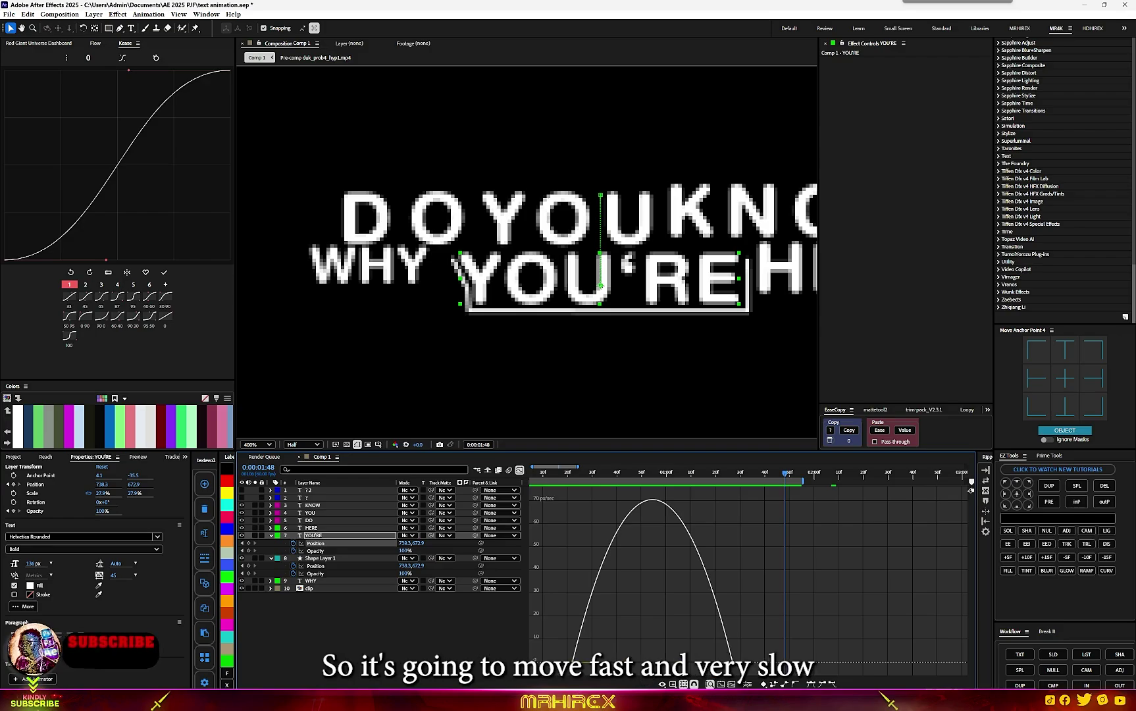
left_click_drag(704, 659, 611, 656)
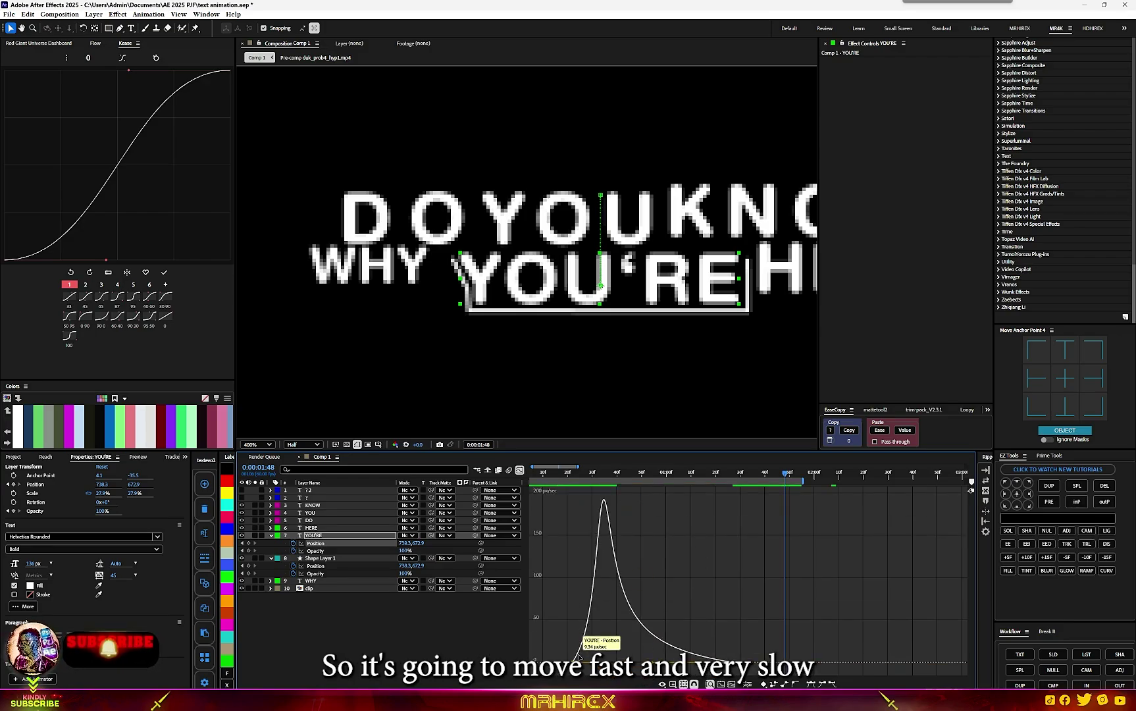
left_click(519, 470)
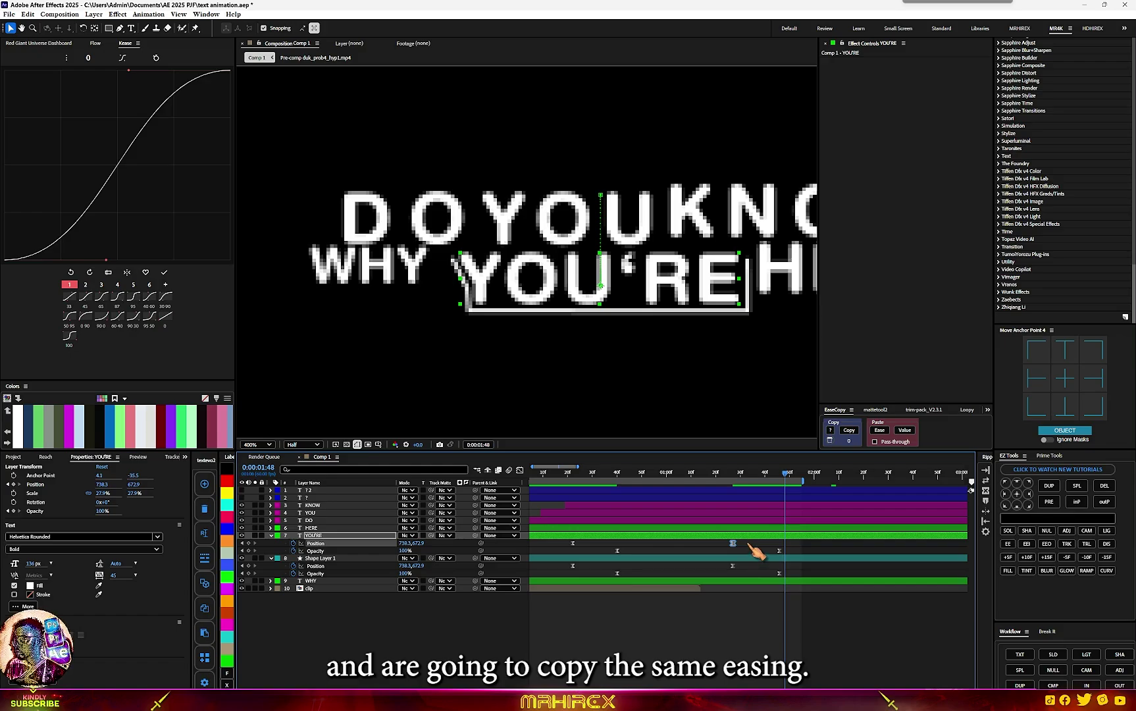
Copy the easing of YOU'RE's two Position keyframes onto Shape Layer 1's Position keyframes with EaseCopy and check the motion.
left_click(572, 543, "shift")
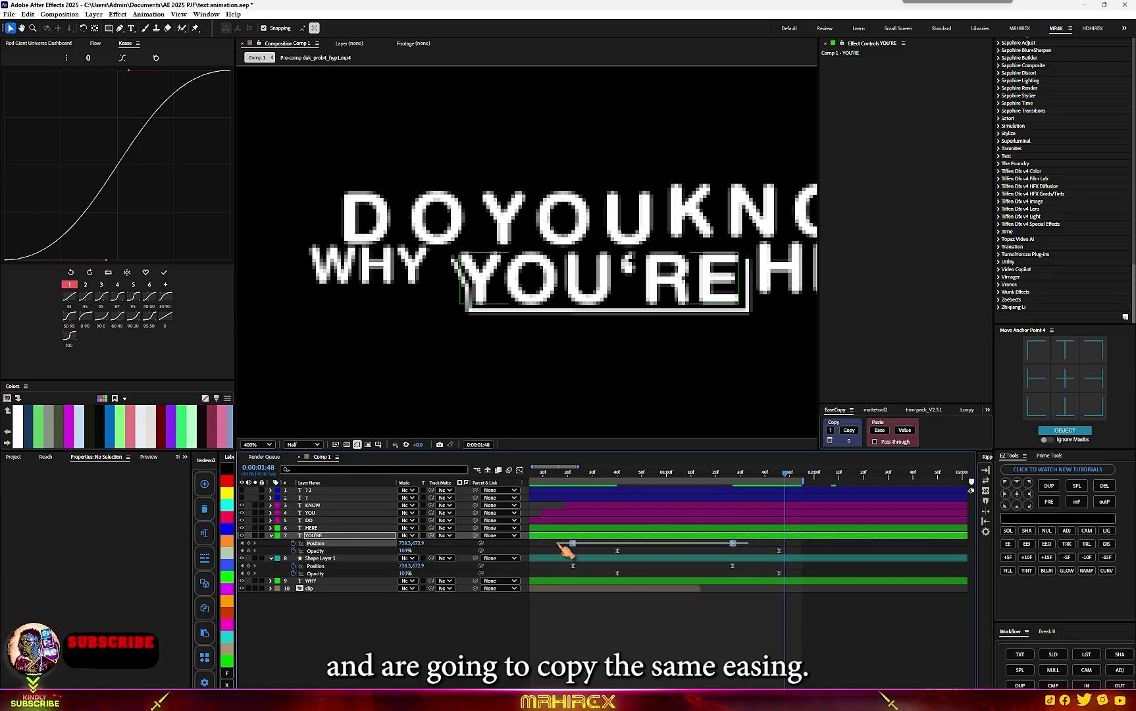
left_click(849, 431)
left_click_drag(744, 568, 562, 563)
left_click(885, 433)
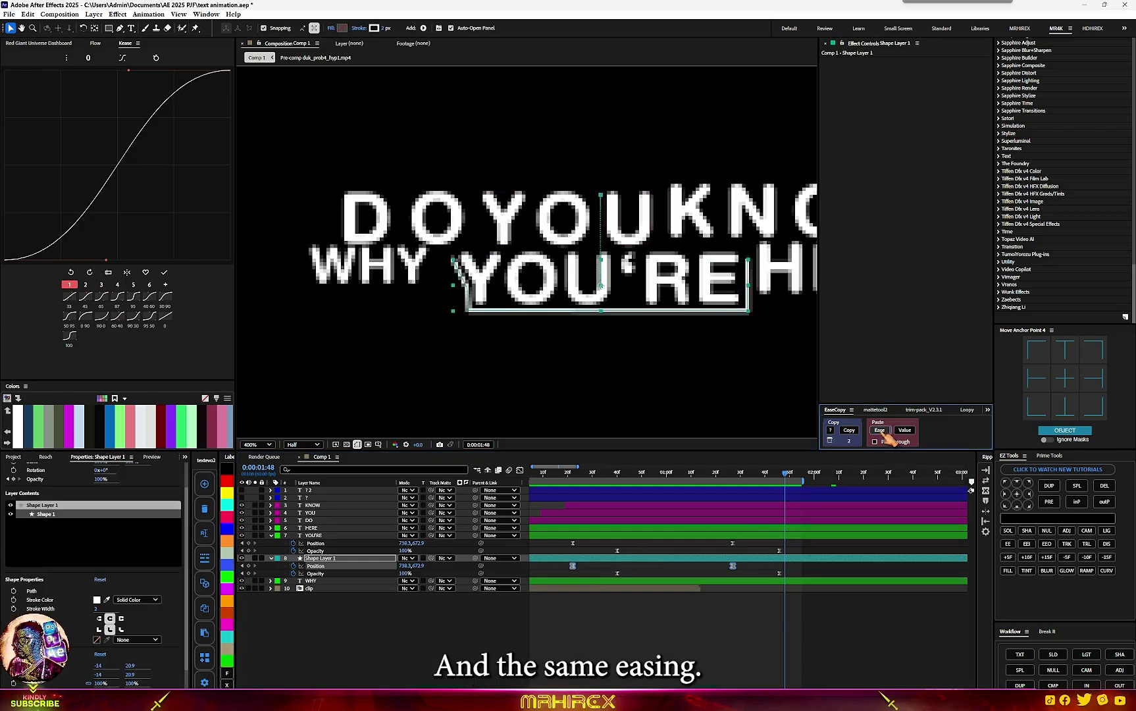
left_click(548, 473)
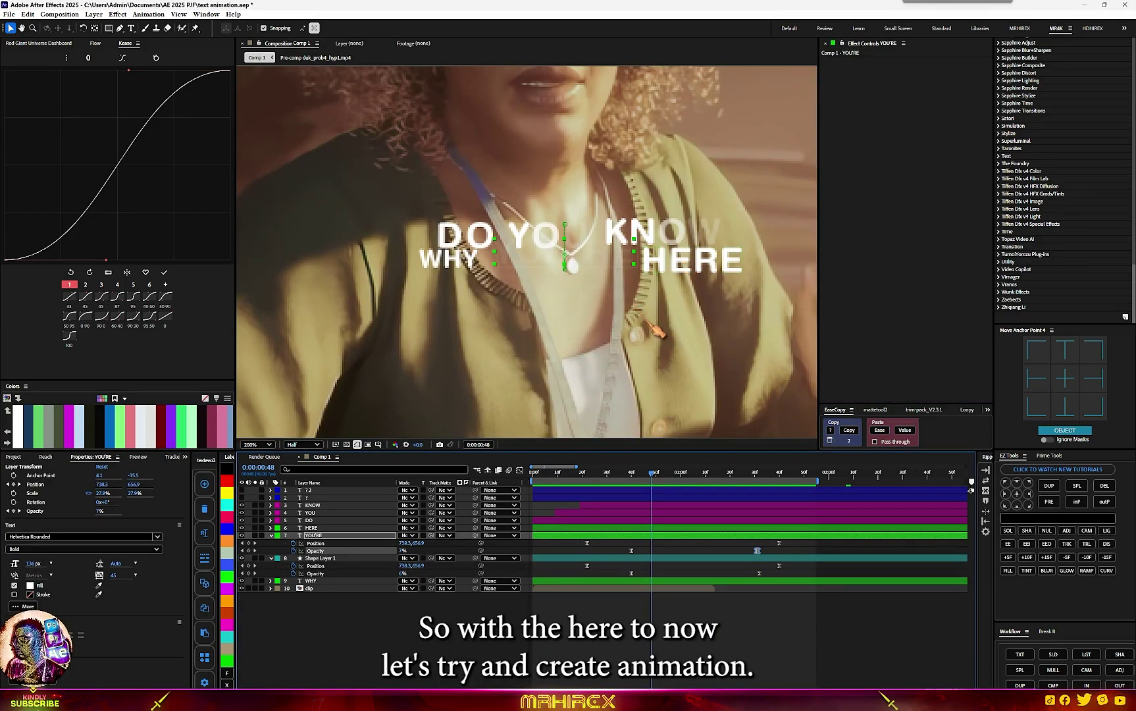
Add Position and Opacity keyframes to the HERE layer at 0:00:00:59 and reveal both properties.
key("h")
left_click_drag(661, 329, 568, 344)
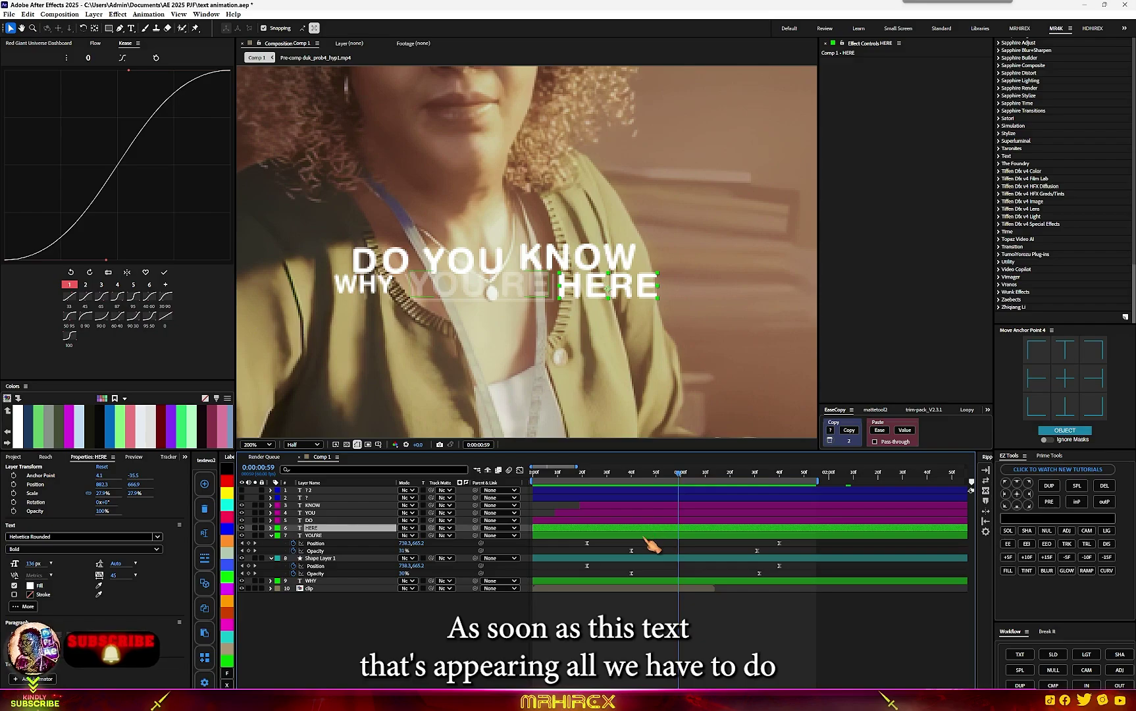
key("p")
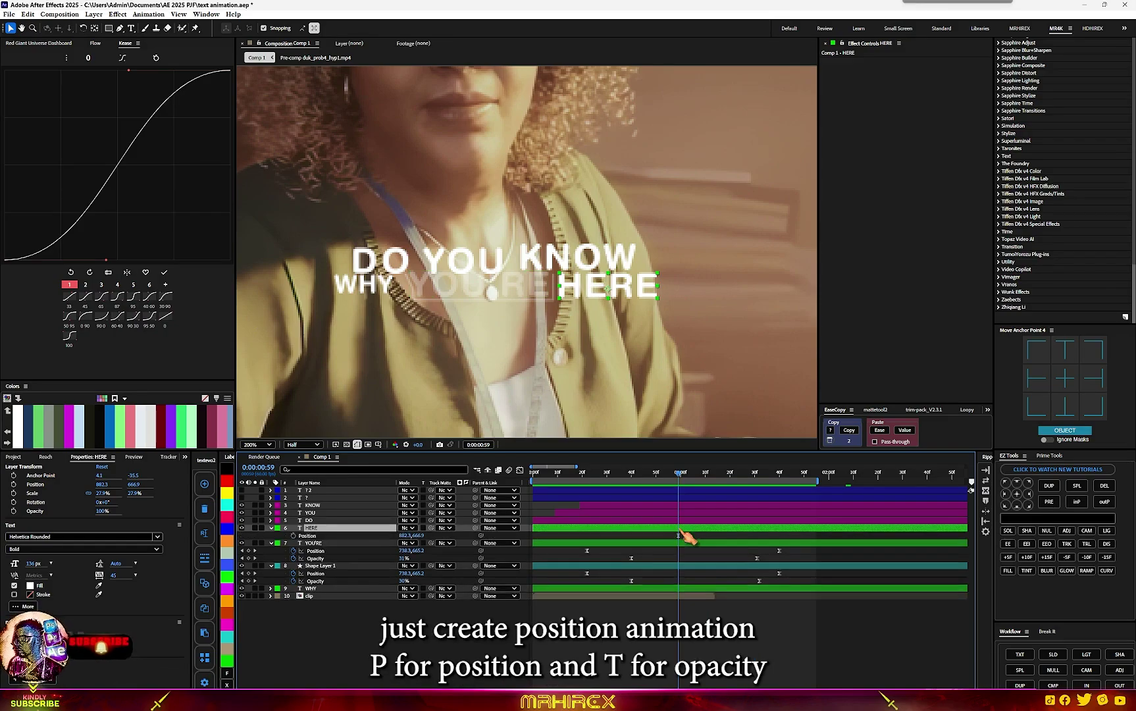
left_click(295, 537)
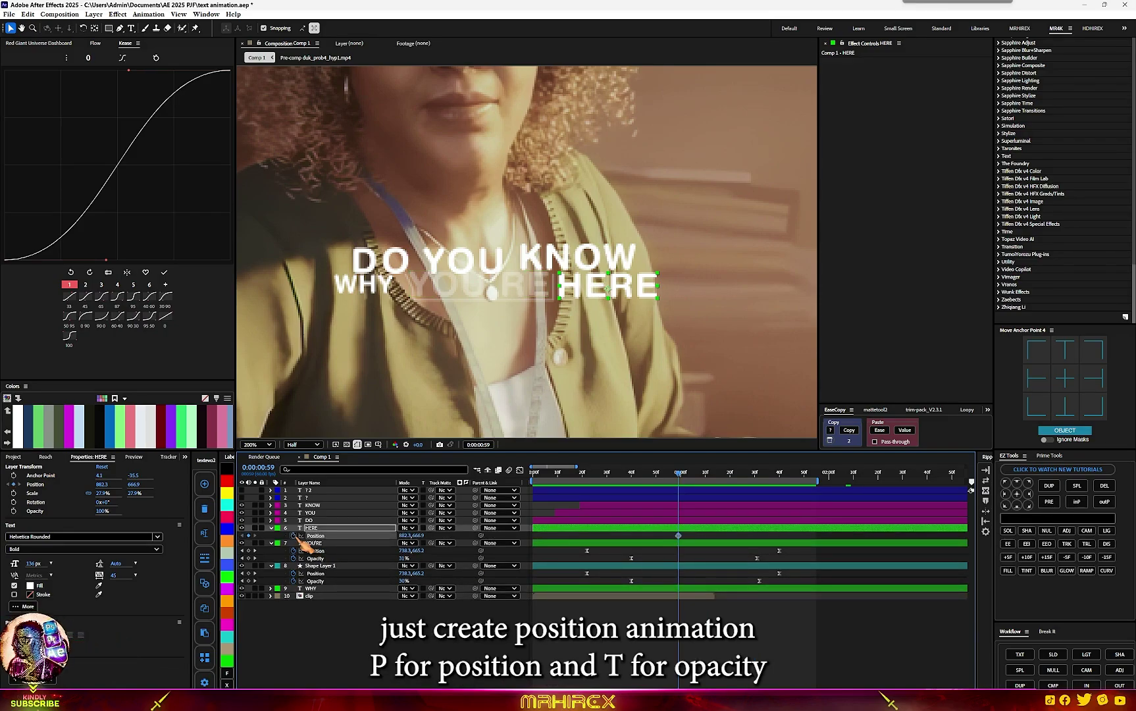
key("t")
left_click(294, 535)
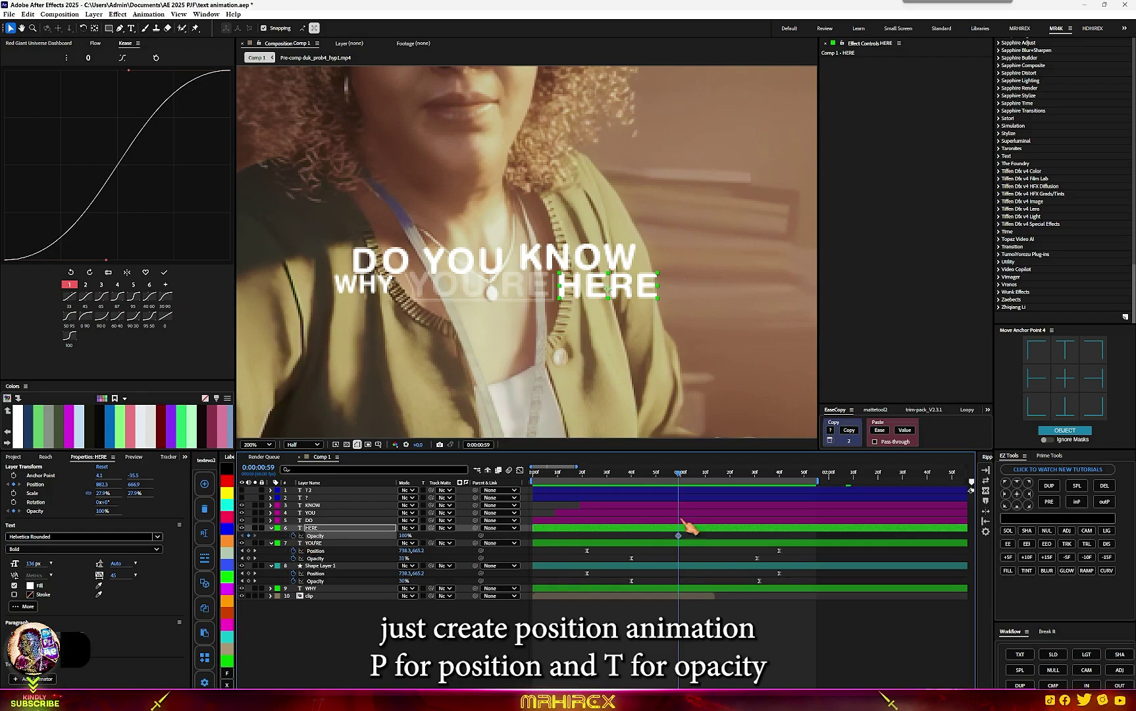
key("u")
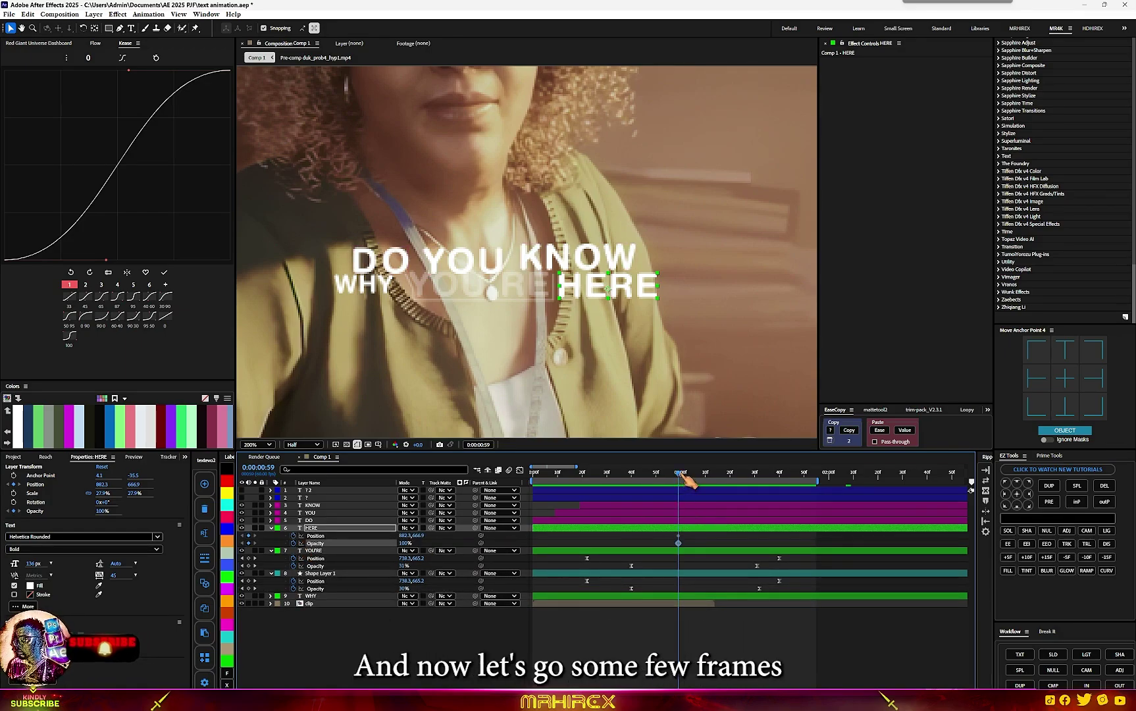
At 0:00:00:38, move HERE straight down to Y 682.9, set its Opacity to 0%, and check the rise and fade.
left_click_drag(680, 475, 629, 488)
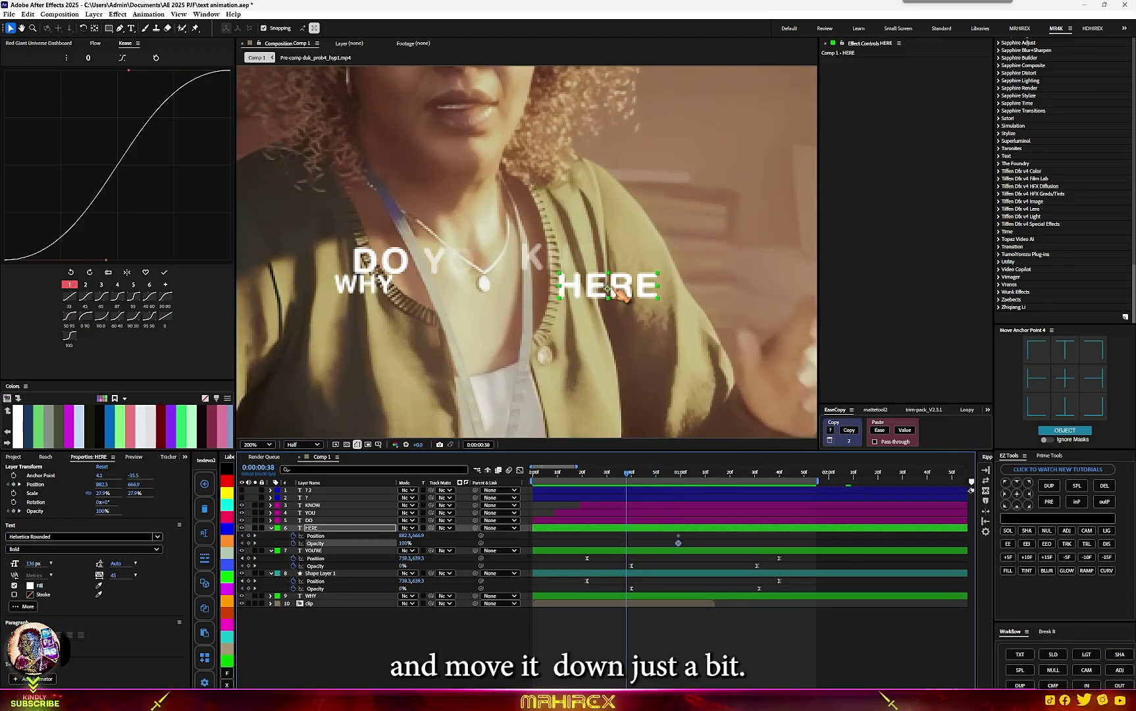
left_click_drag(612, 289, 608, 302)
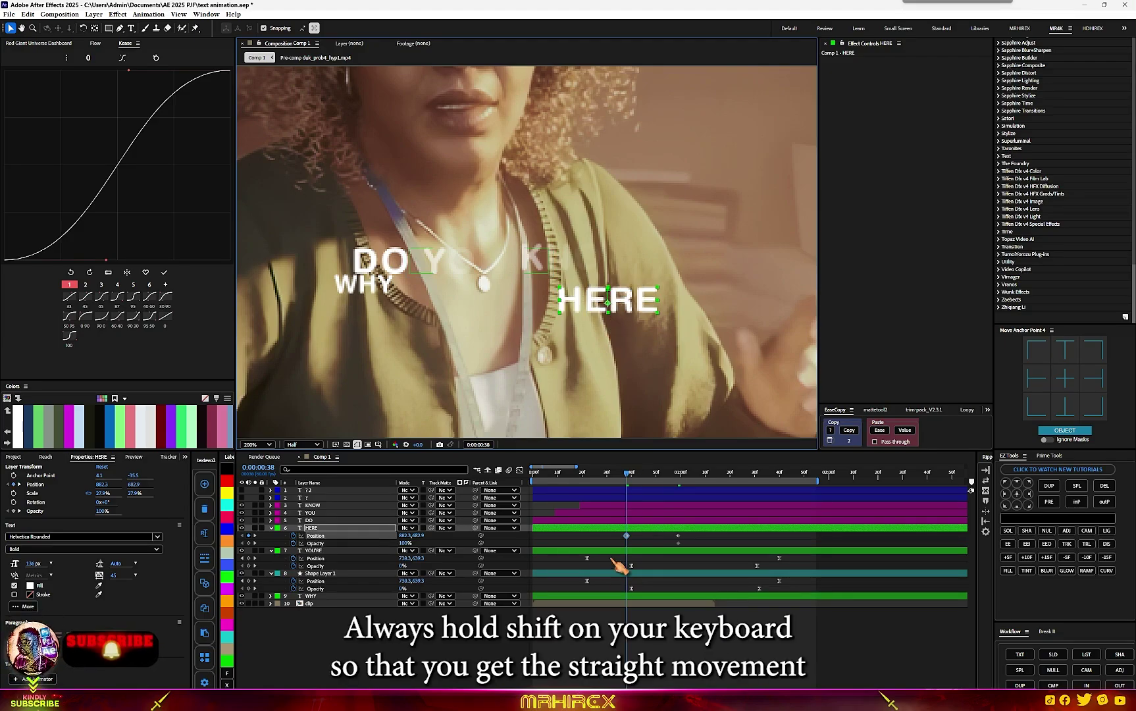
left_click_drag(403, 543, 97, 581)
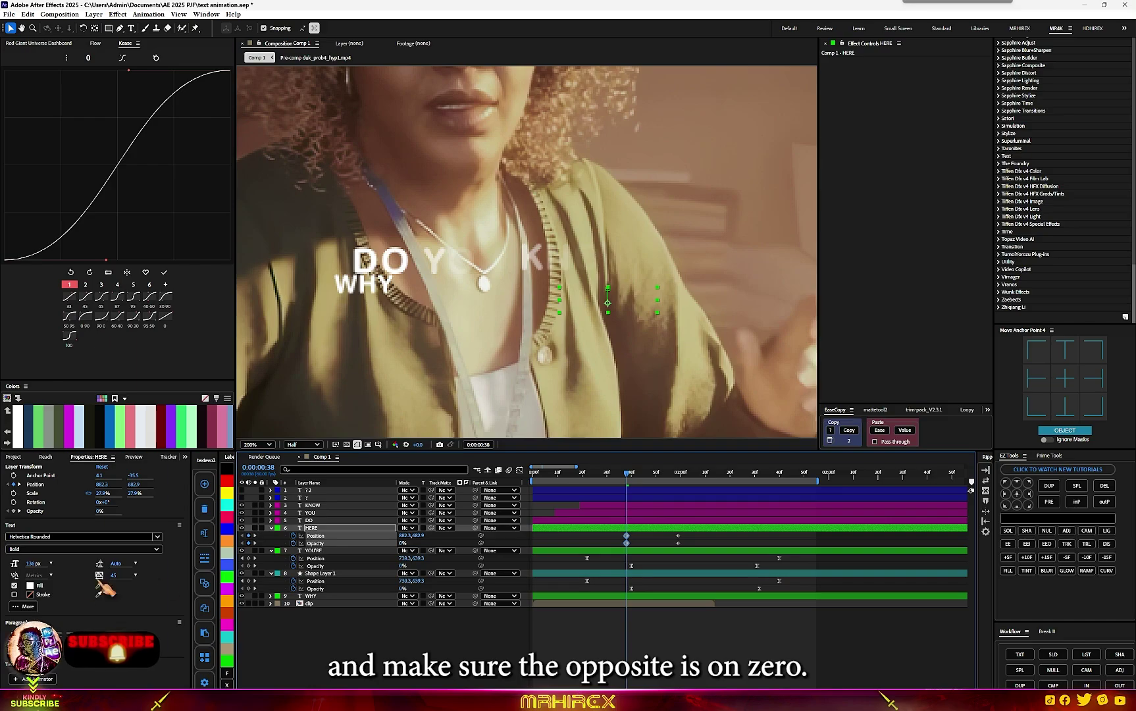
mouse_move(626, 471)
left_mouse_down()
mouse_move(700, 478)
mouse_move(623, 495)
left_mouse_up()
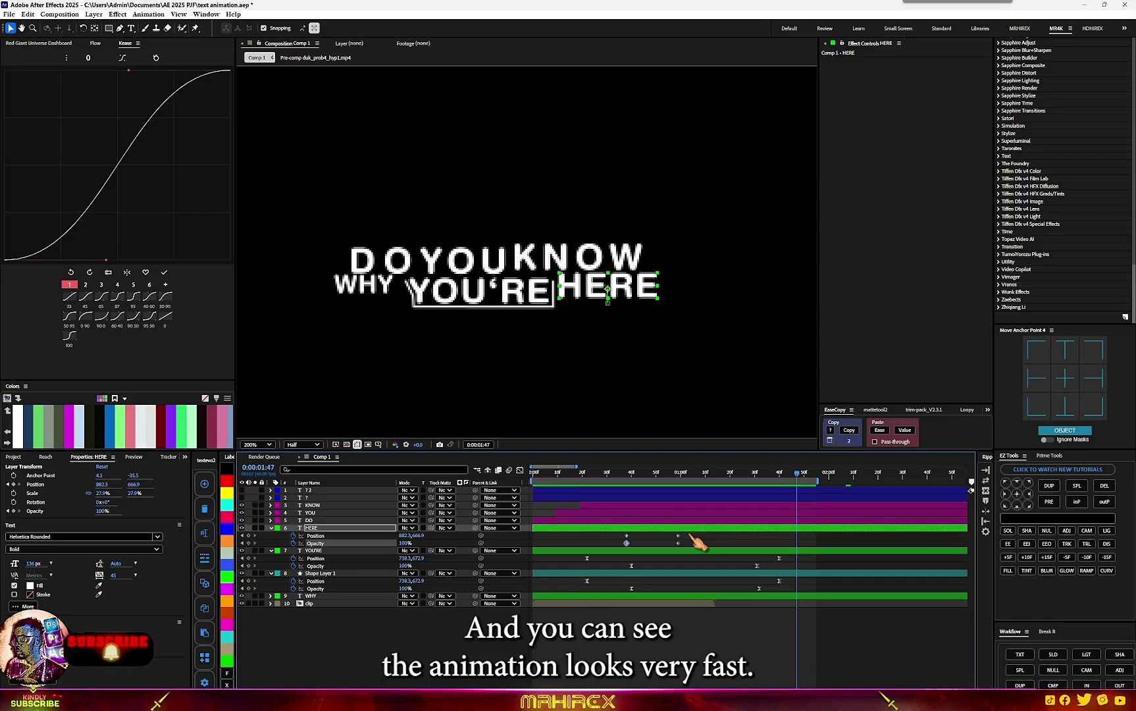
Easy ease HERE's two Position keyframes and reshape their speed graph for a fast start and slow finish.
left_click_drag(687, 533, 617, 538)
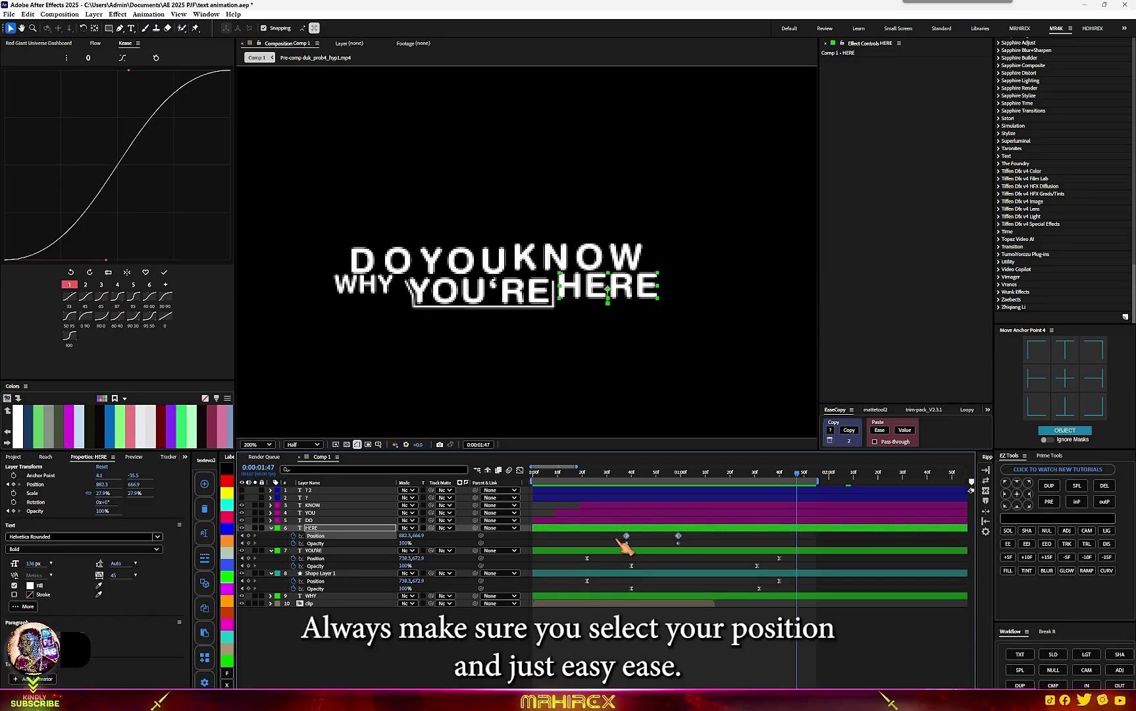
left_click(522, 470)
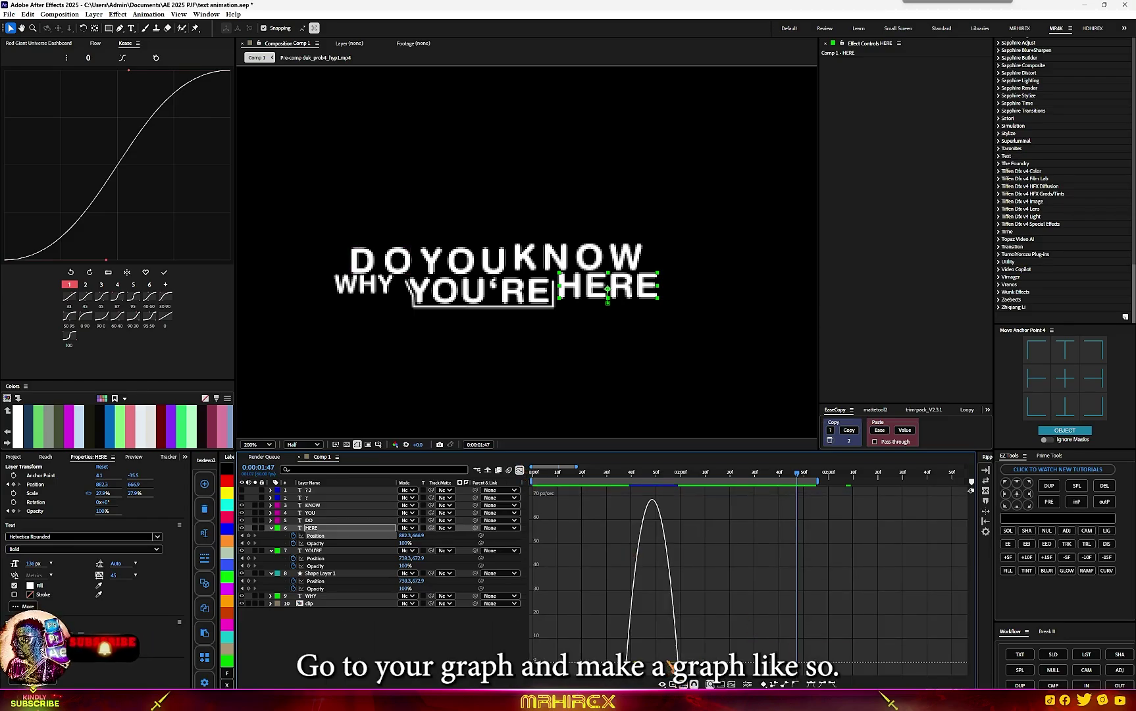
key("shift+F3")
Extend HERE's last Position keyframe to about 0:00:01:50 and preview the slower movement.
left_click(681, 536)
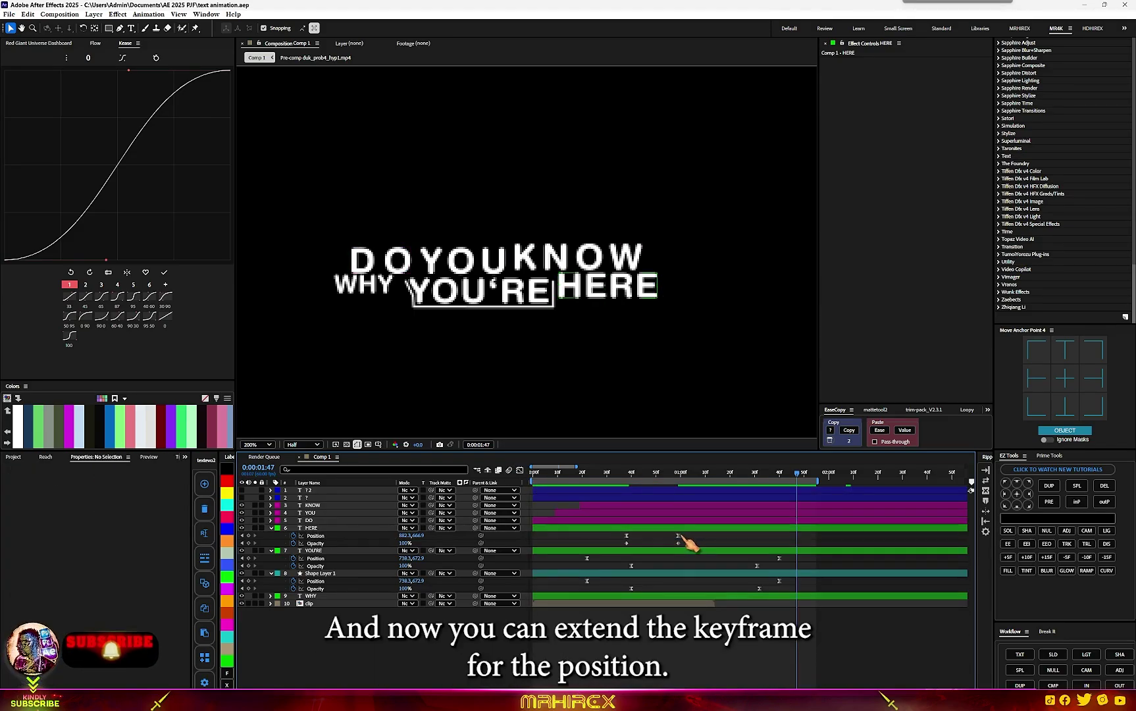
left_click_drag(678, 535, 685, 536)
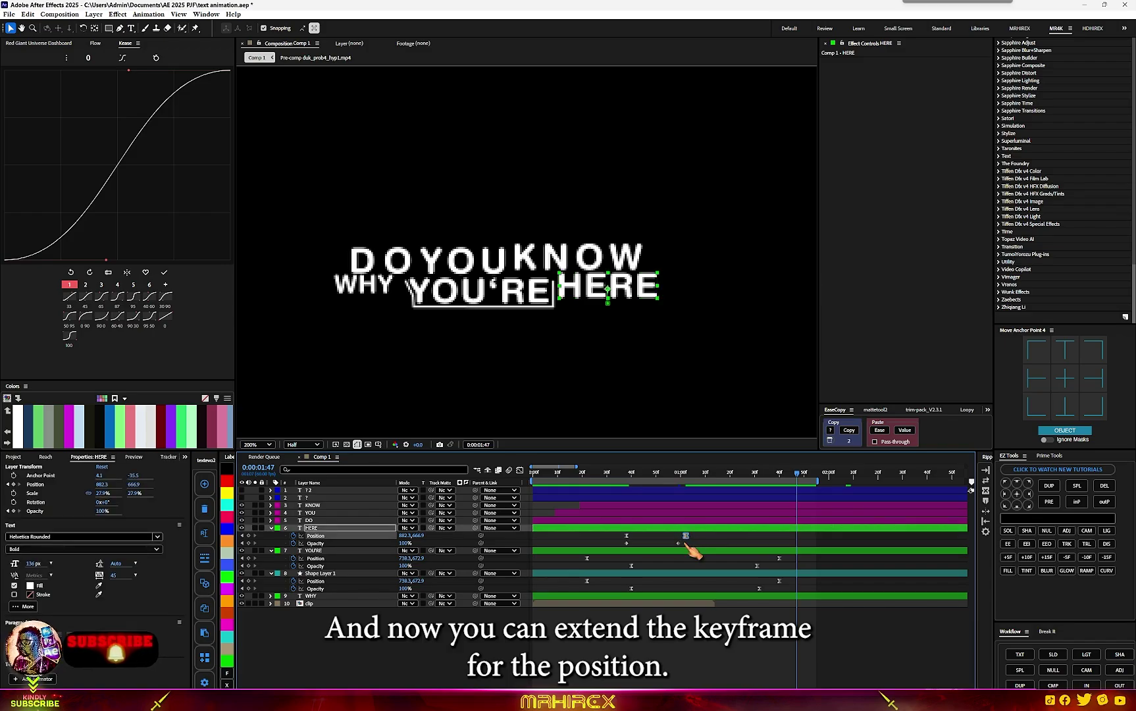
left_click(685, 544)
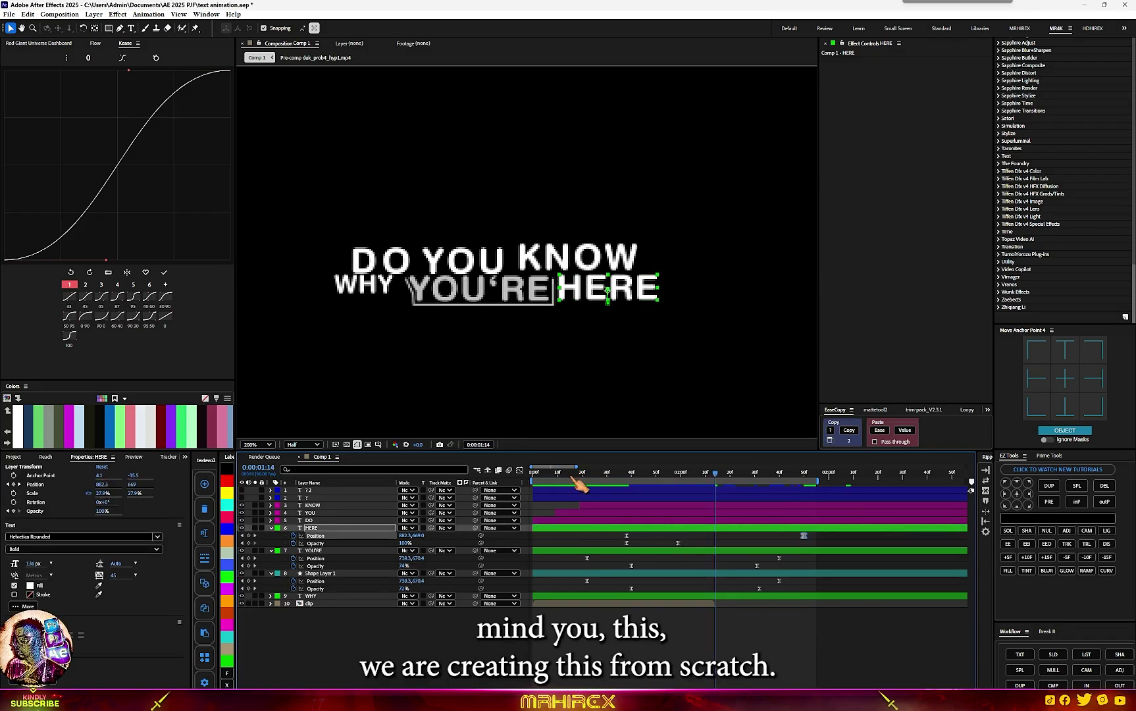
key("space")
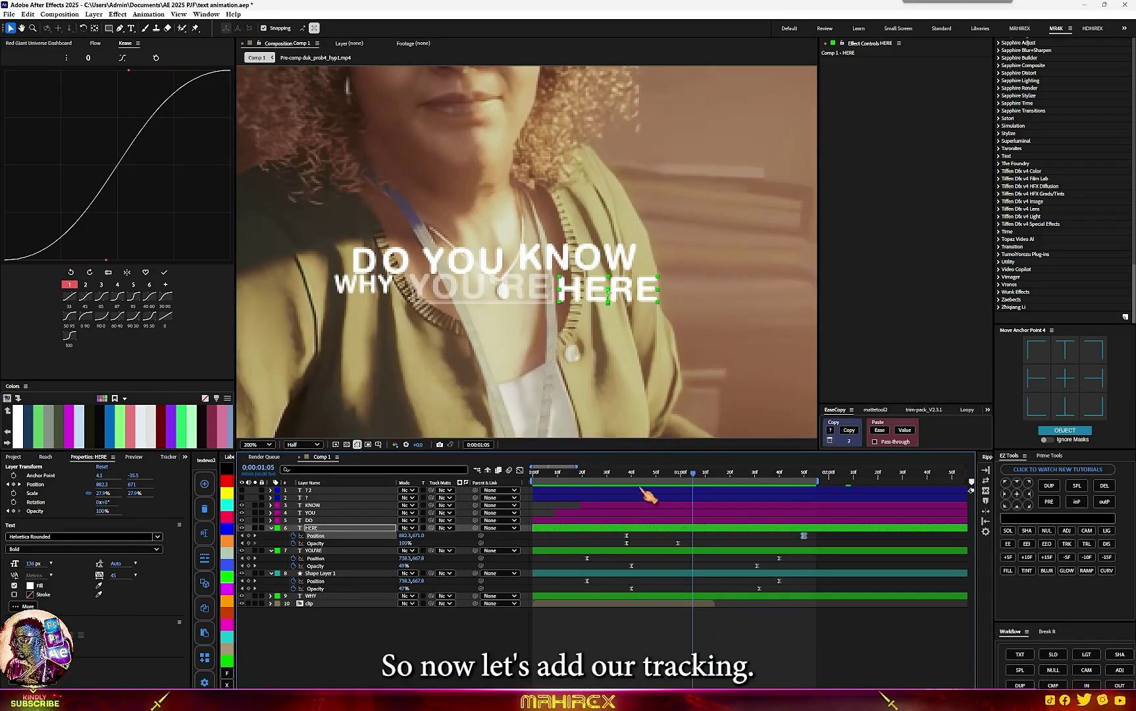
Apply the Increase Tracking preset to the HERE layer at 0:00:00:38 and reveal its keyframes.
left_click(629, 473)
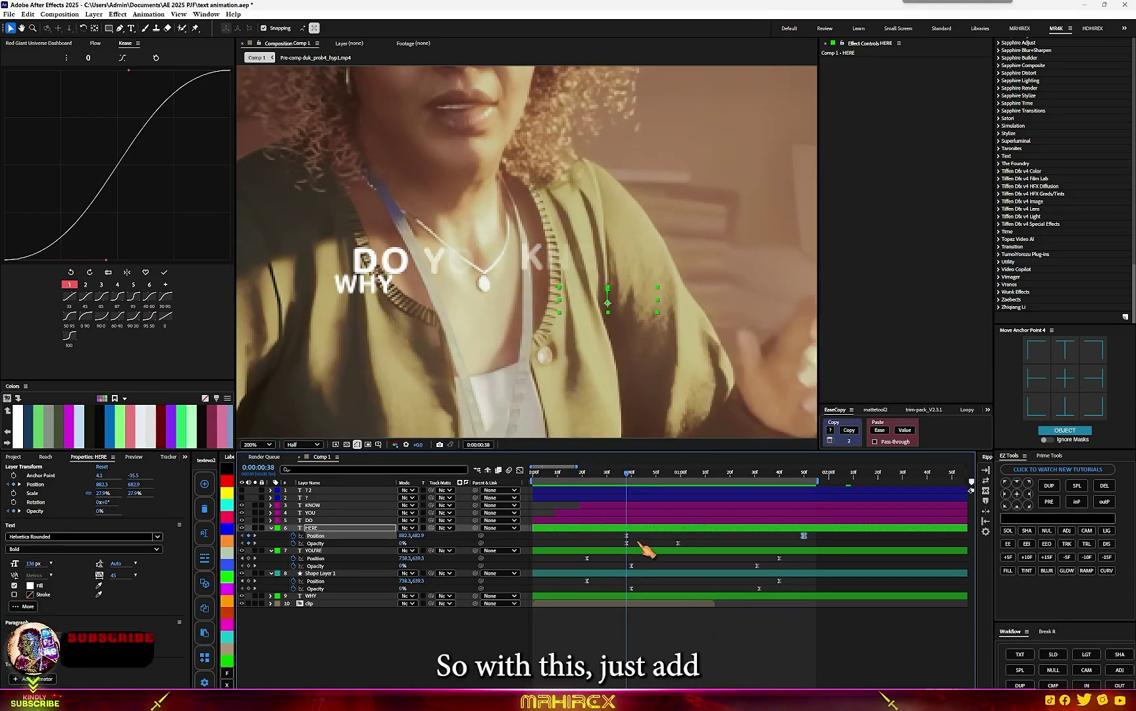
left_click(647, 538)
key("ctrl+space")
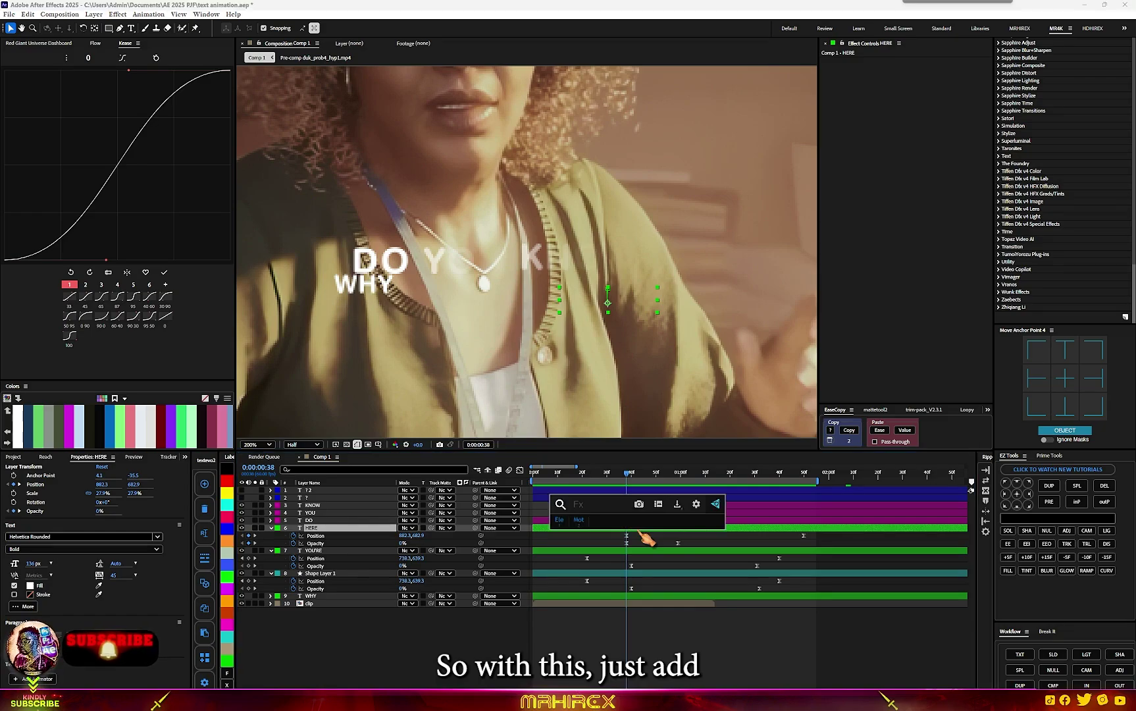
type("incre")
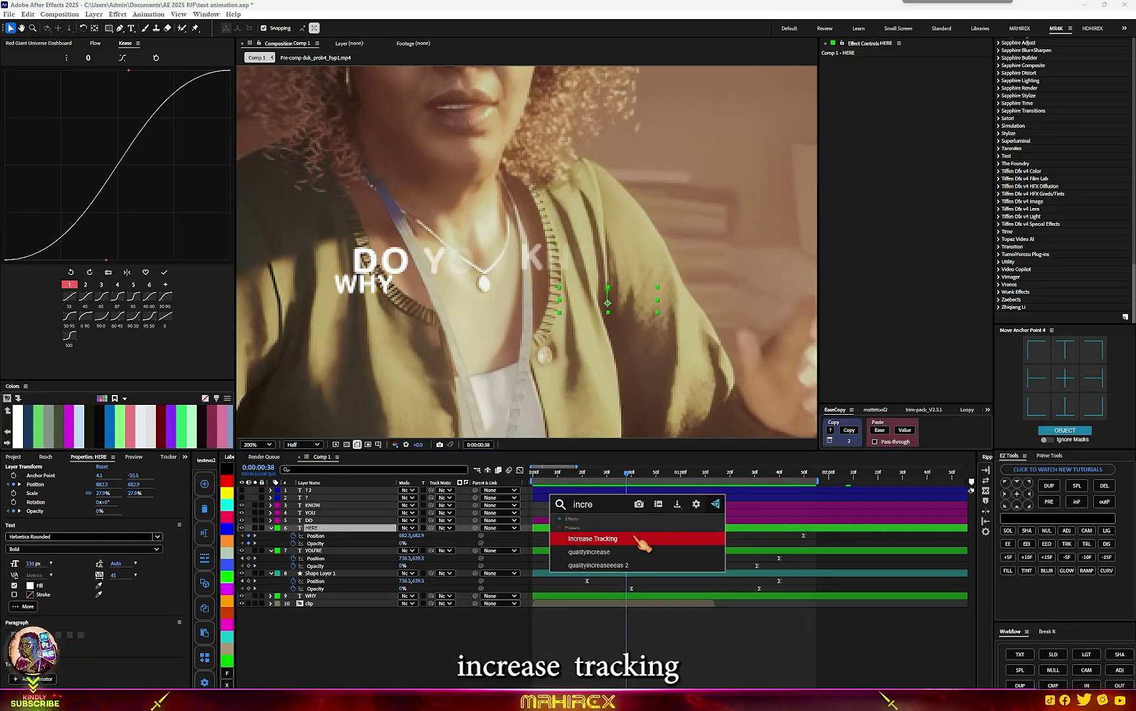
left_click(642, 539)
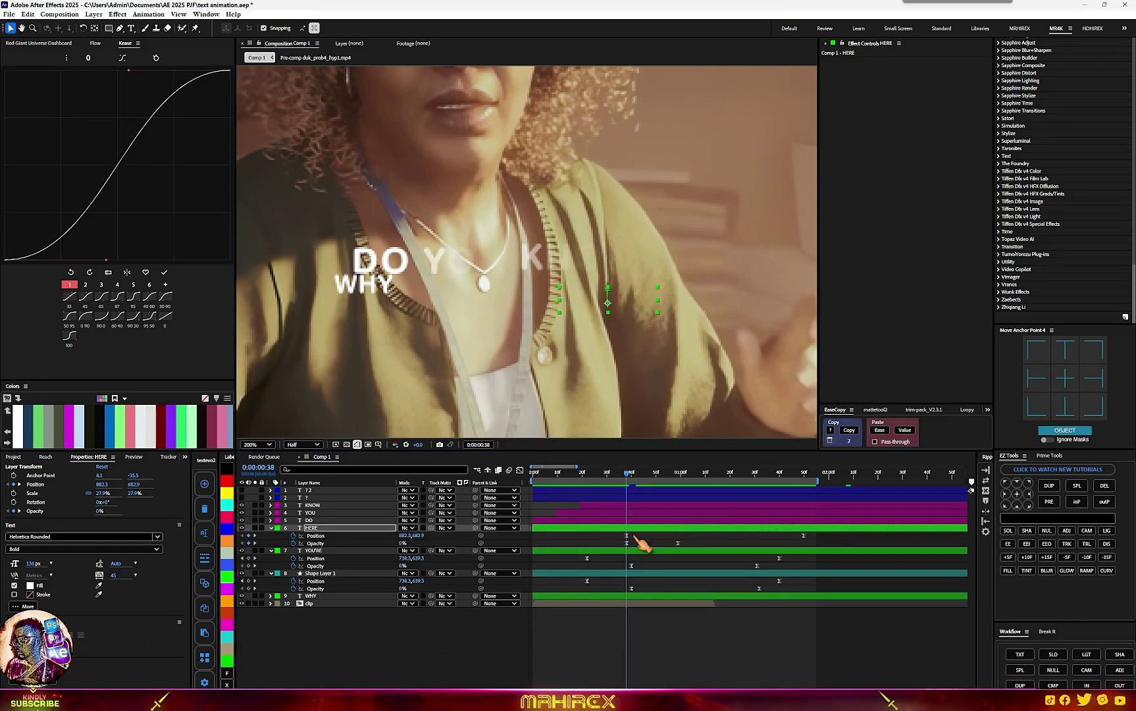
key("u")
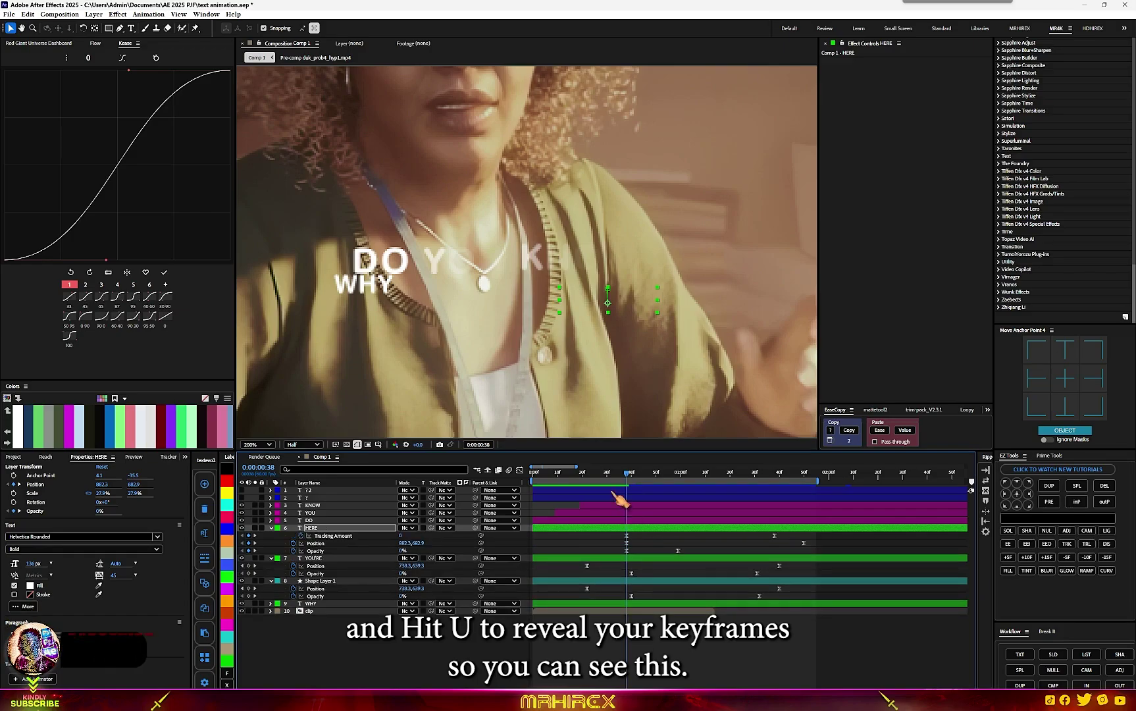
Set HERE's Tracking Amount to 13 at 0:00:00:38, tighten it to a negative value at 0:00:01:38, and preview the letters closing.
left_click_drag(626, 475, 779, 479)
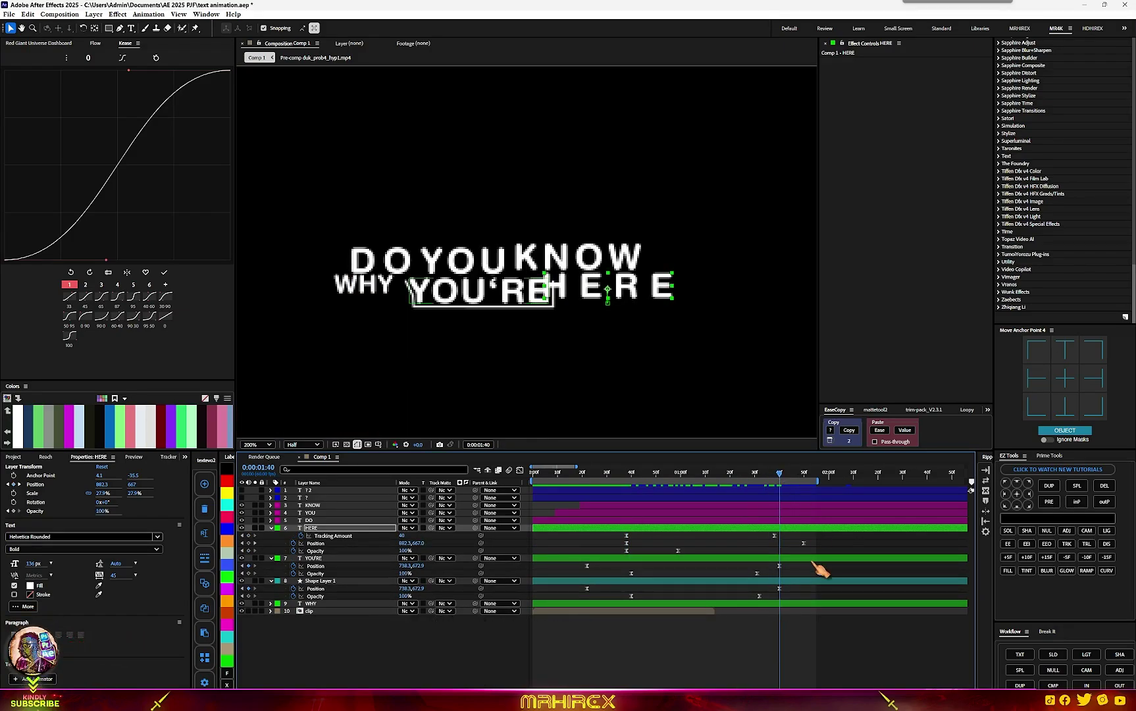
left_click(357, 539)
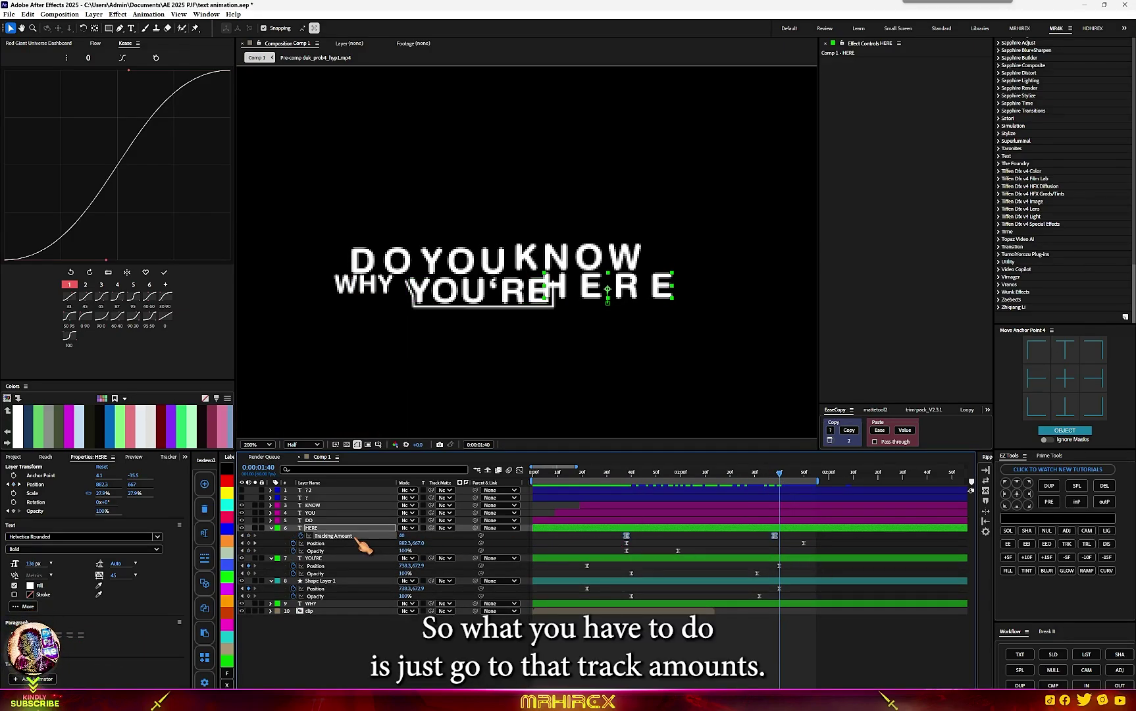
left_click(786, 472)
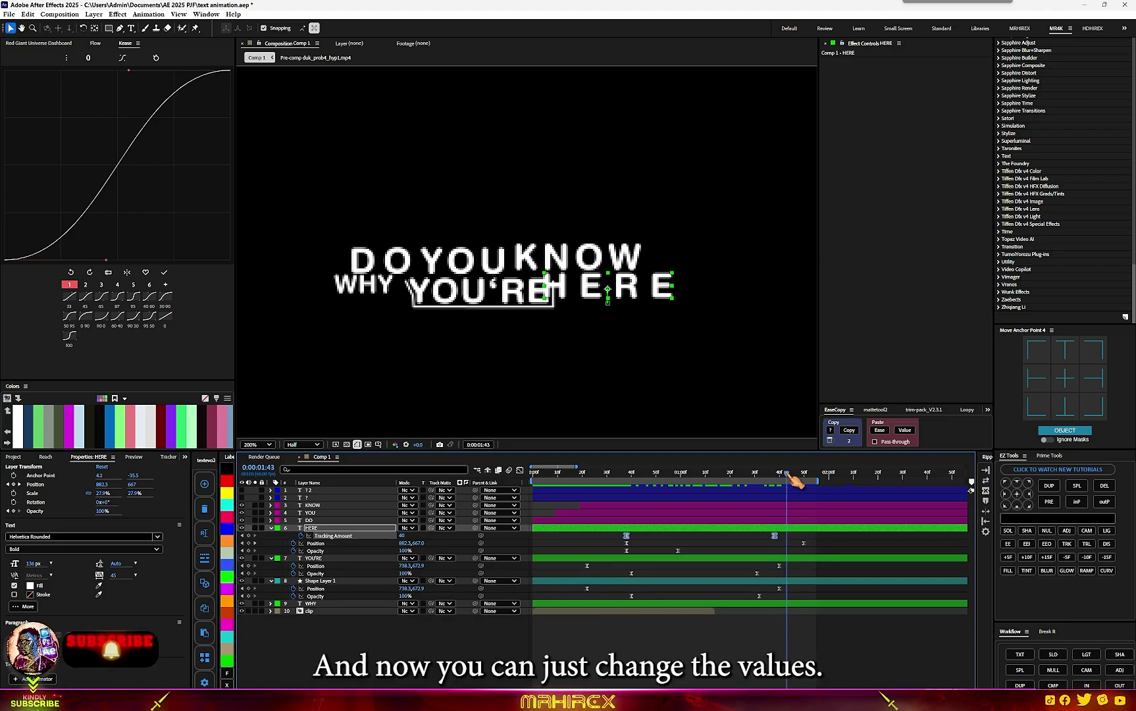
left_click(778, 473)
left_click(828, 557)
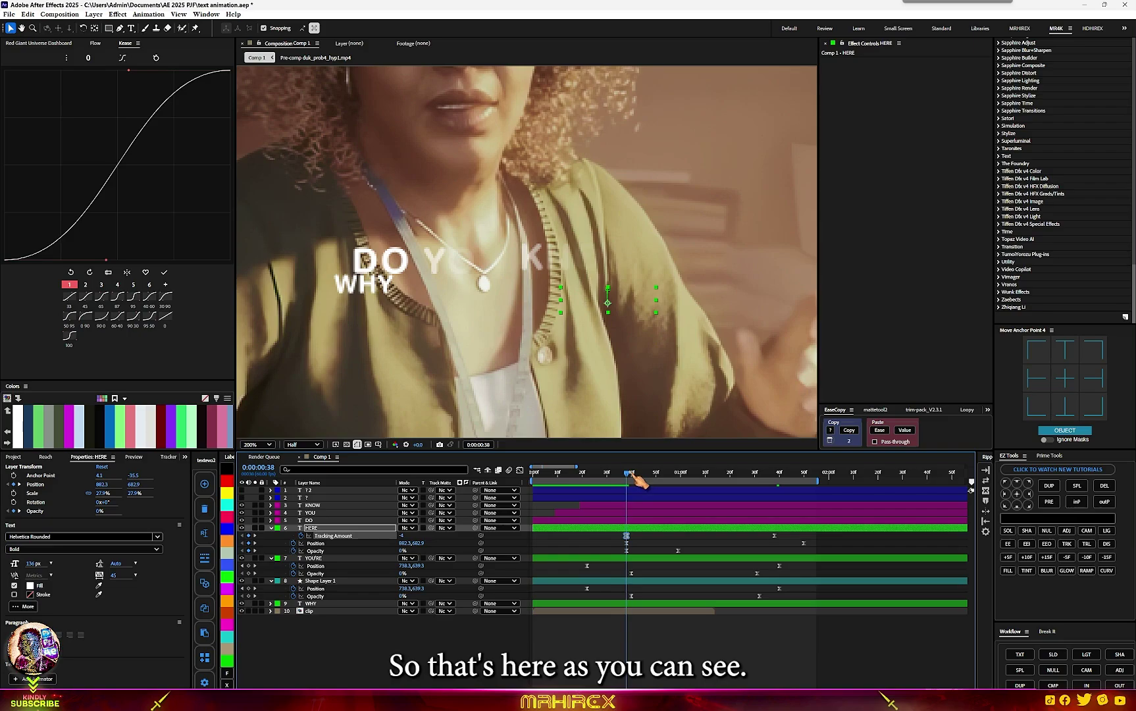
left_click_drag(633, 475, 780, 494)
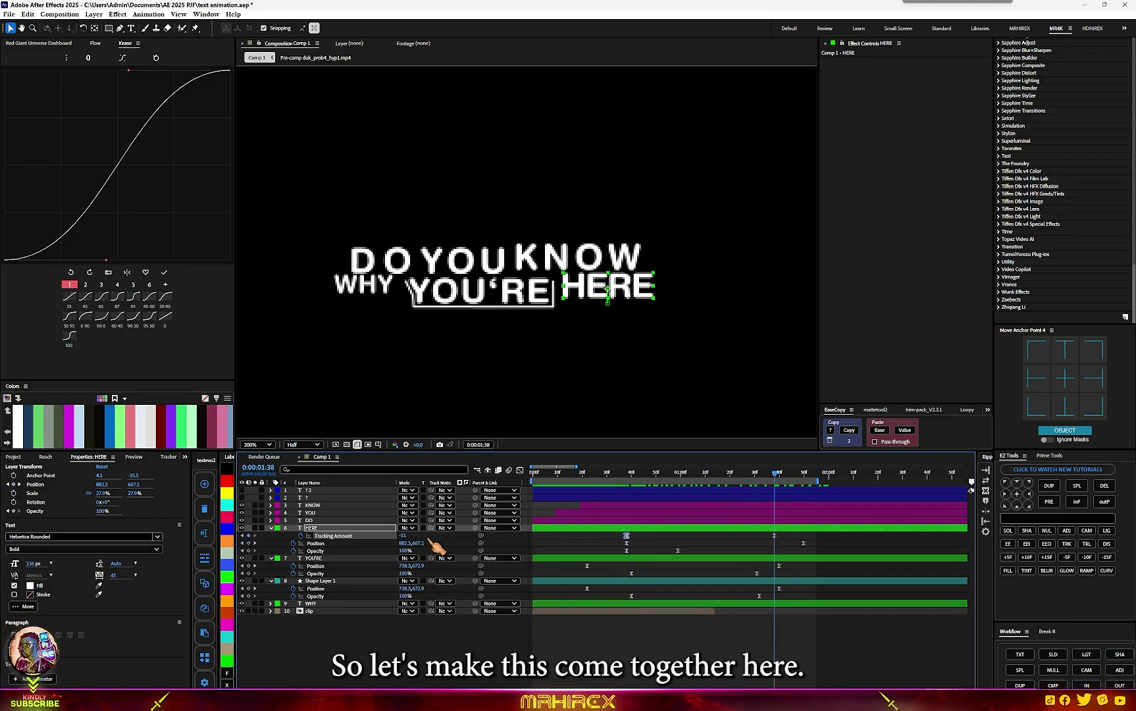
left_click_drag(667, 475, 782, 484)
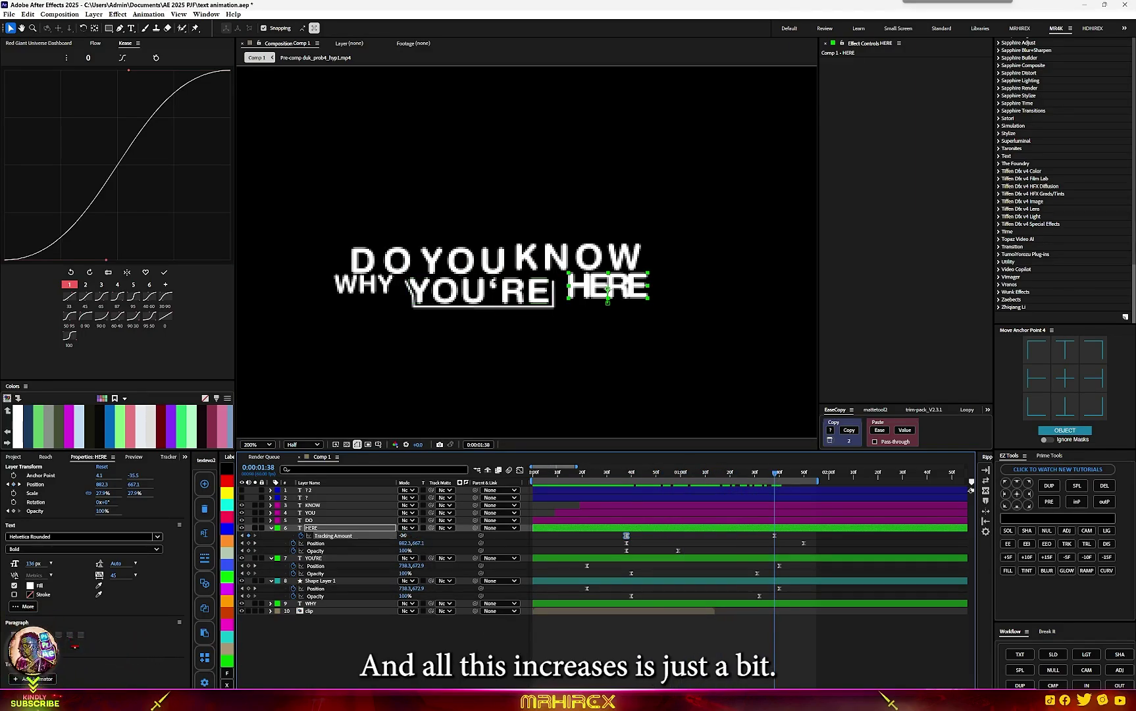
left_click_drag(405, 535, 406, 535)
key("space")
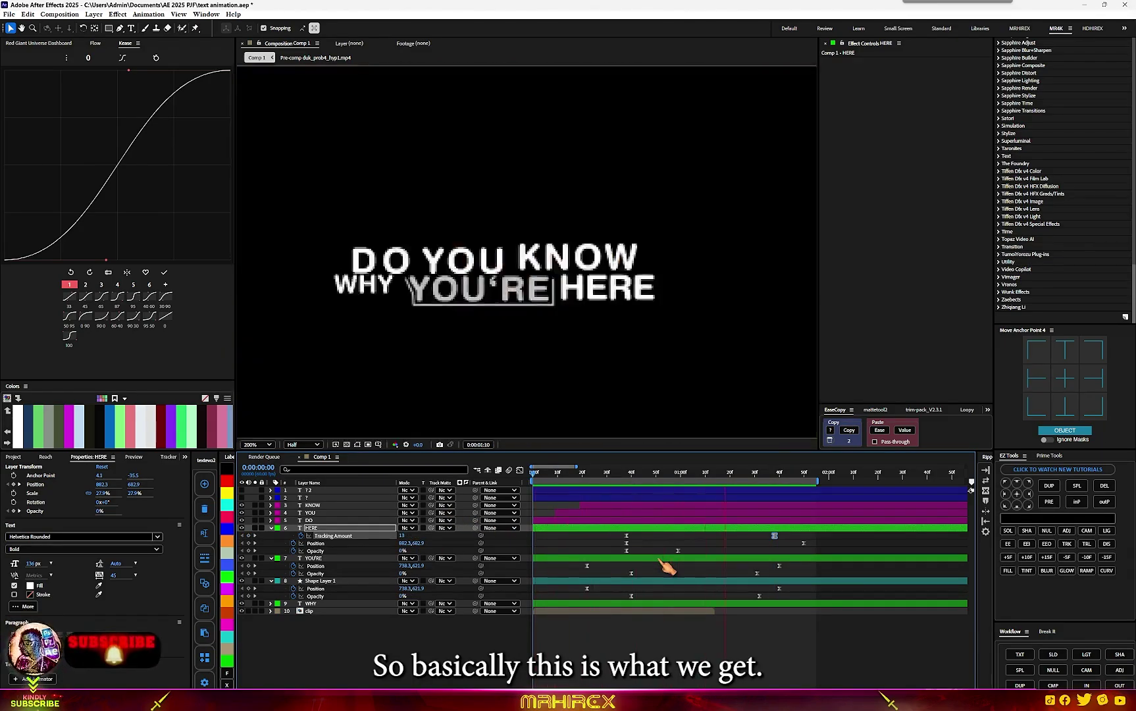
key("space")
Move to about 0:00:01:17, where HERE is fully visible, and turn on the composition grid as a drawing guide.
left_click_drag(727, 480, 634, 487)
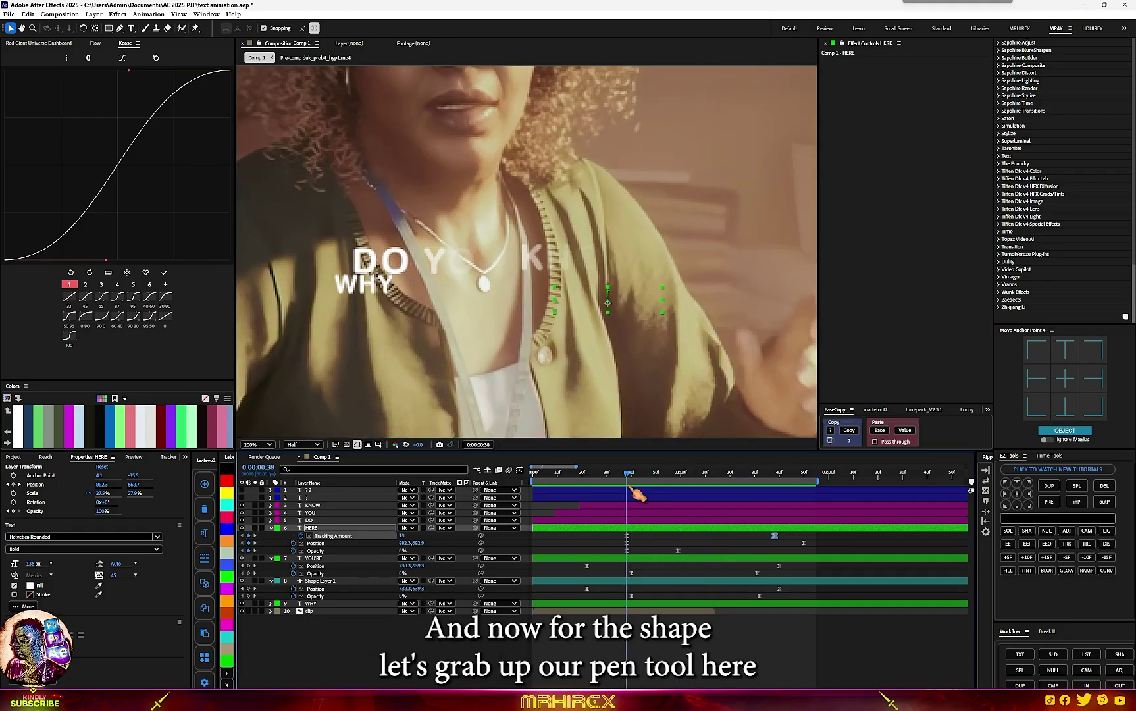
left_click(622, 581)
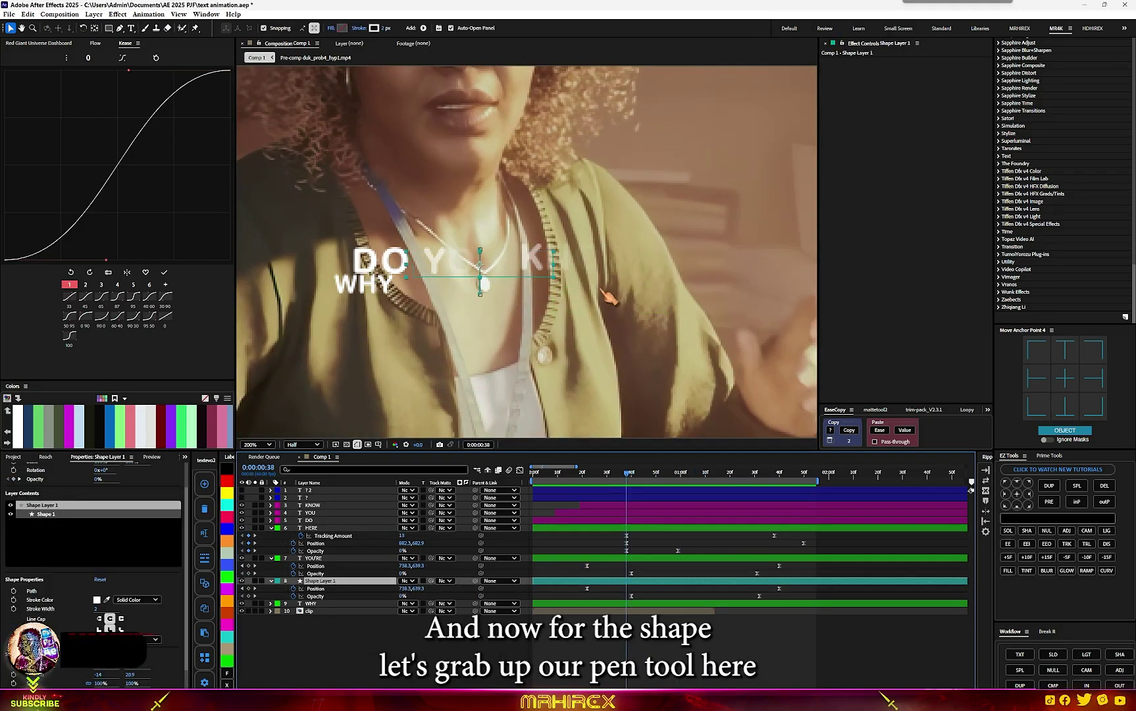
left_click_drag(639, 478, 733, 490)
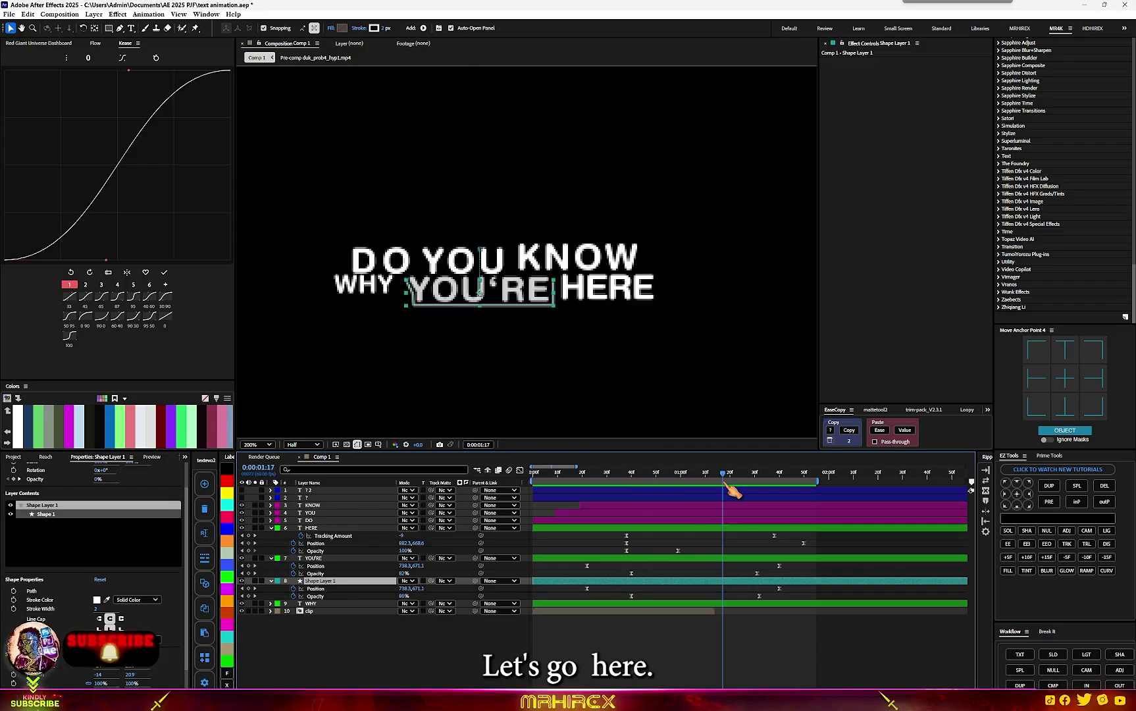
key("period")
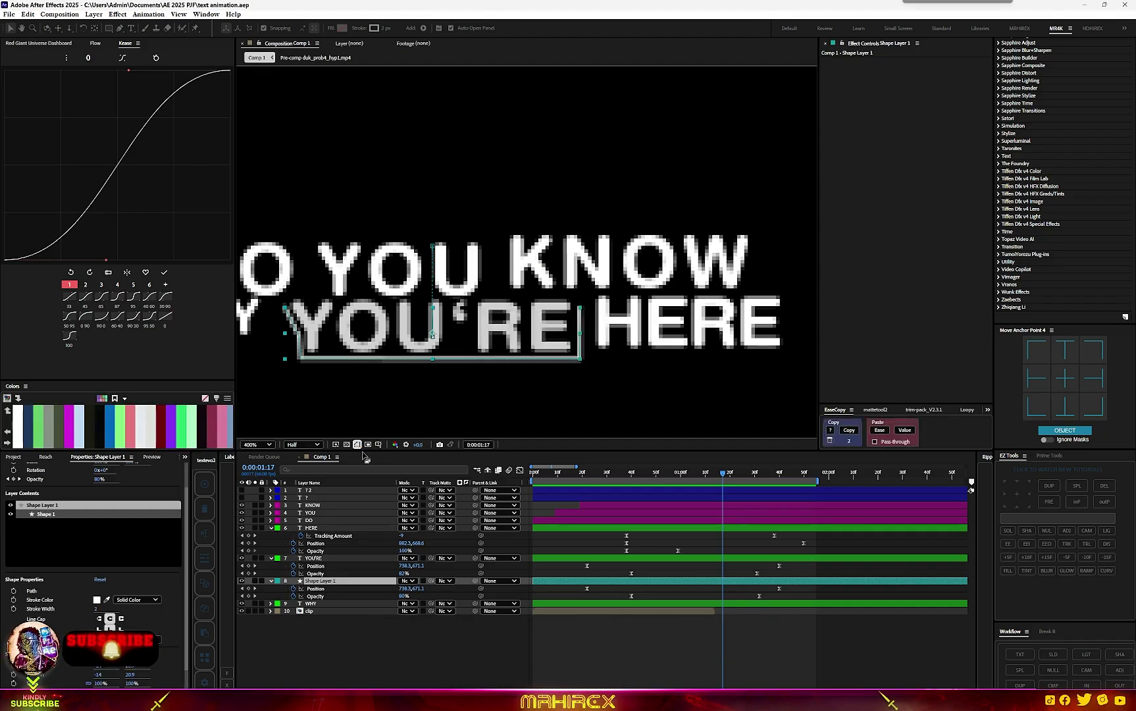
left_click(379, 445)
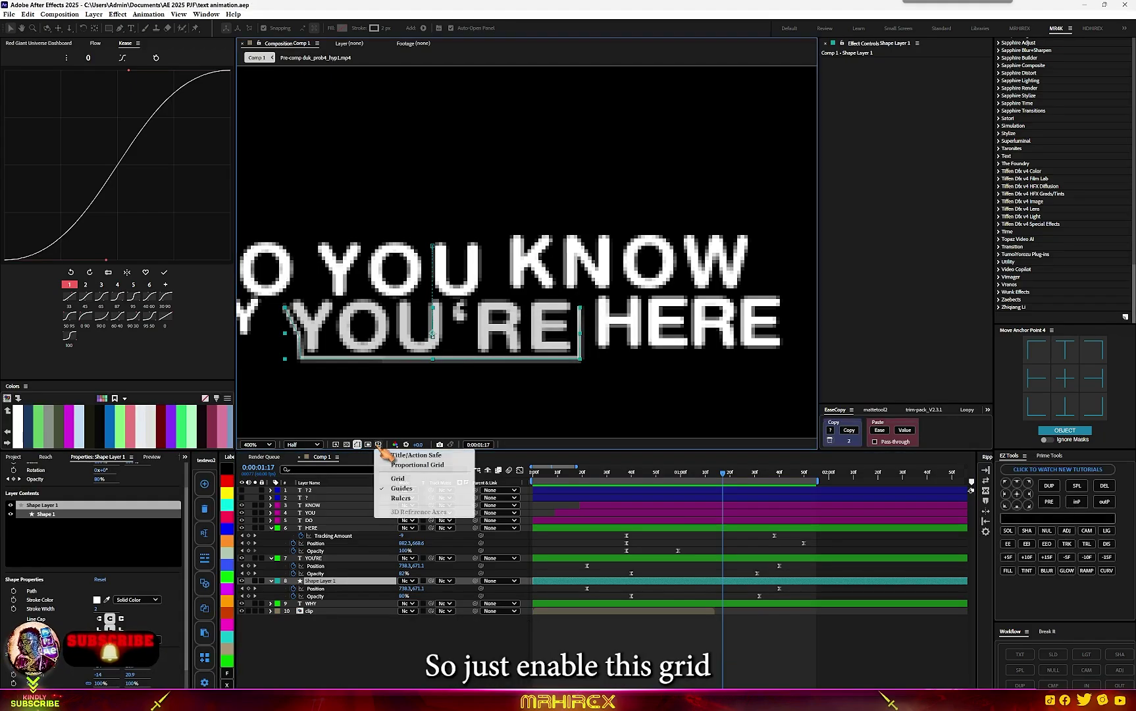
left_click(399, 479)
Draw an L-shaped white bracket beneath and beside HERE's last letter with the Pen tool and set its line cap to round.
left_click_drag(709, 392, 588, 332)
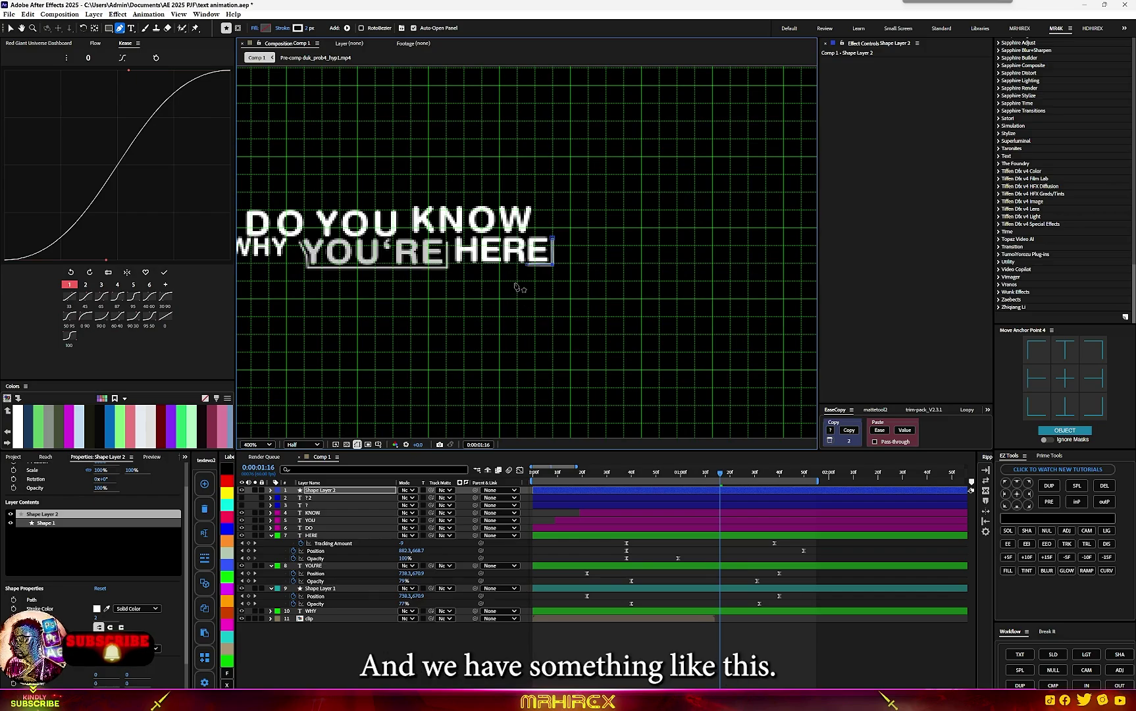
scroll(523, 283, "up", 4)
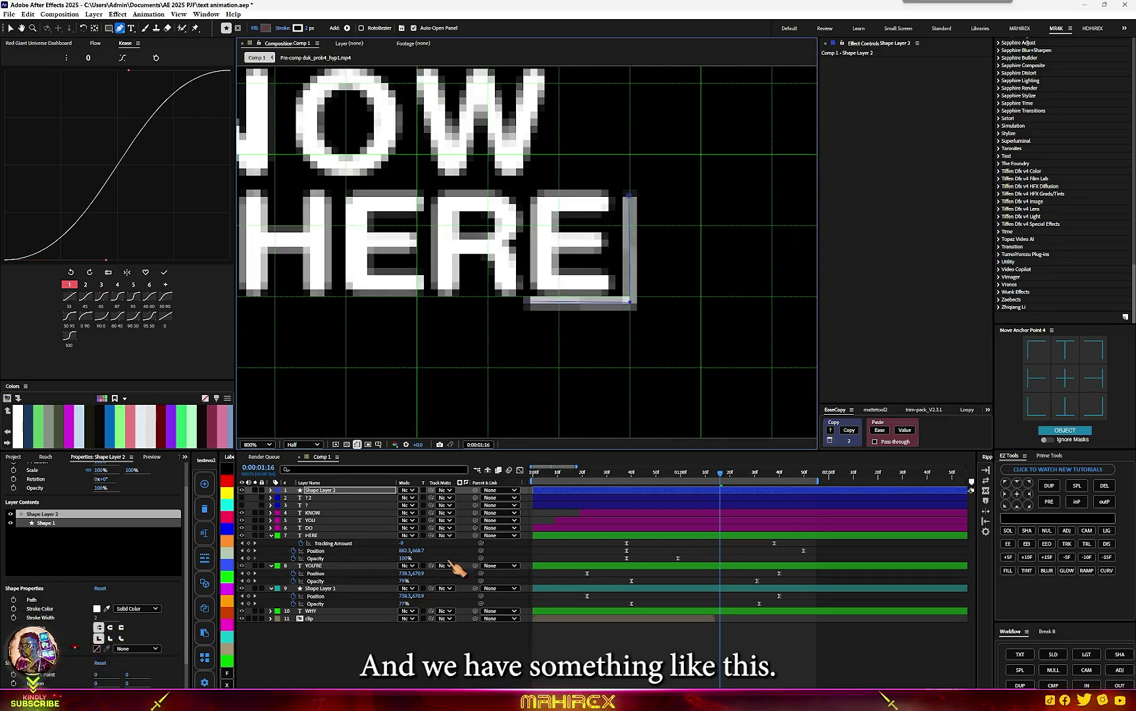
left_click(110, 626)
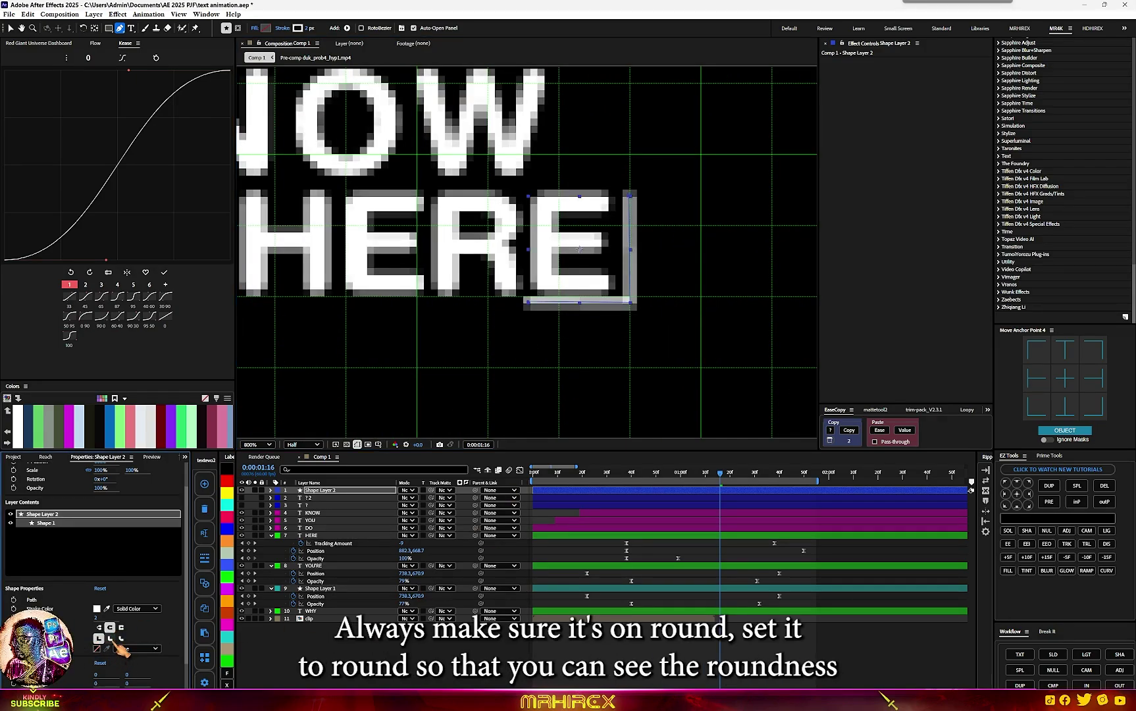
key("comma")
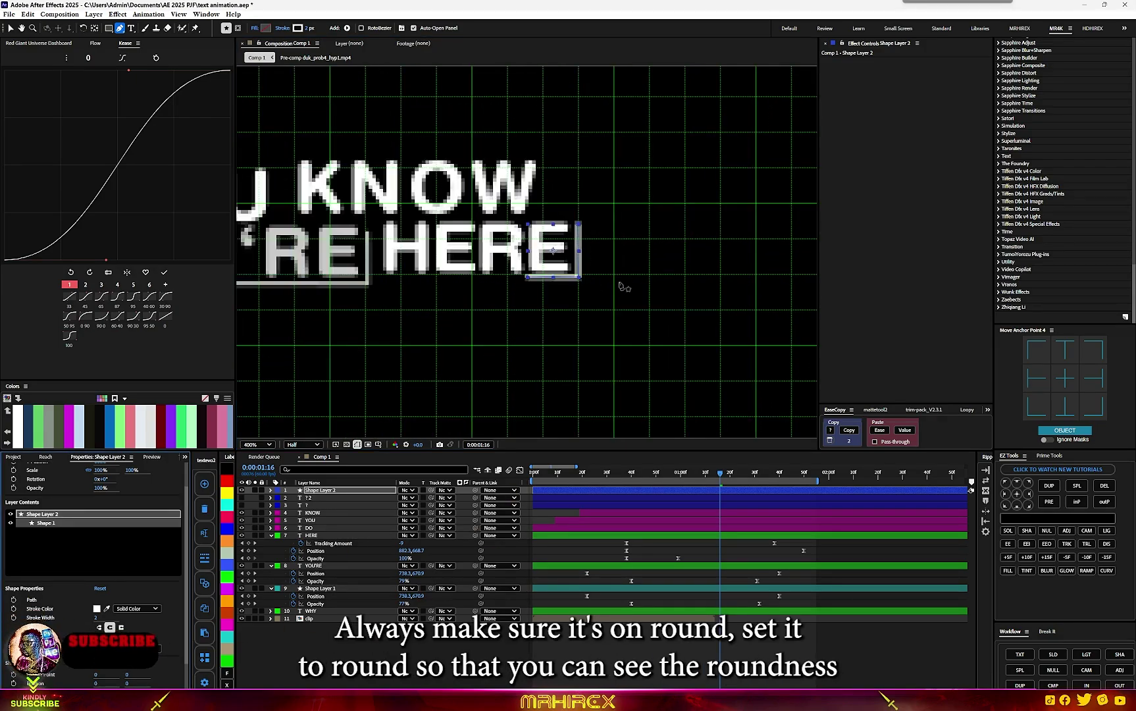
left_click(483, 665)
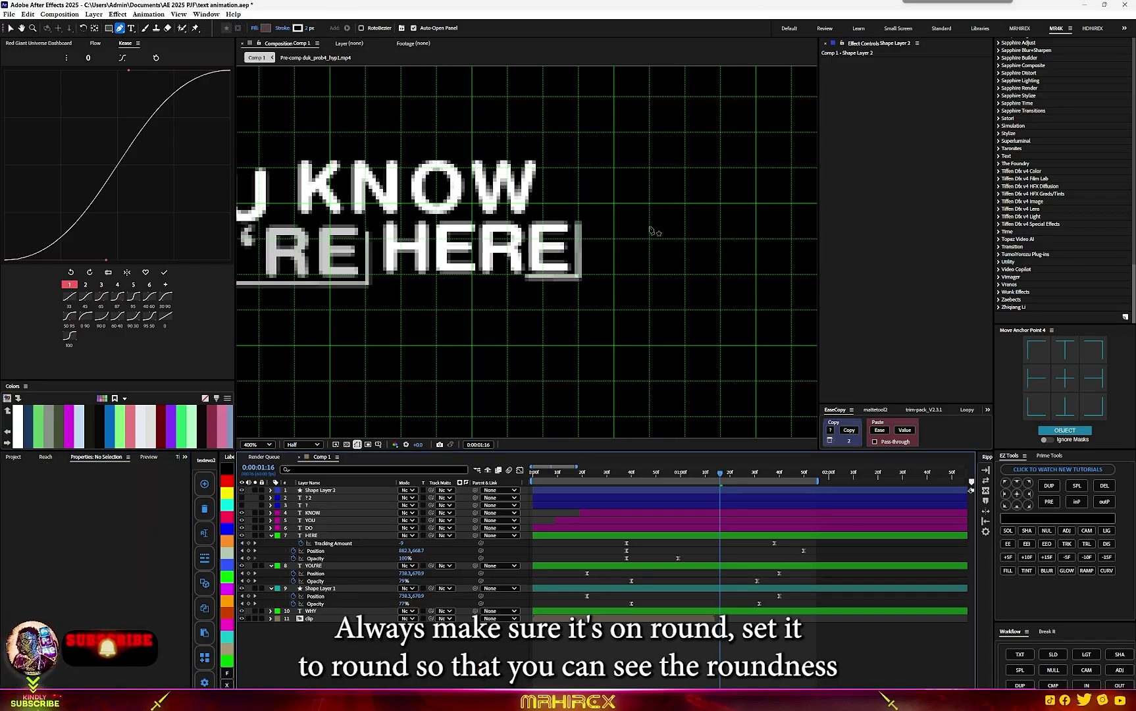
Turn off the composition grid and check the bracket around HERE's last letter up close.
key("comma")
key("comma")
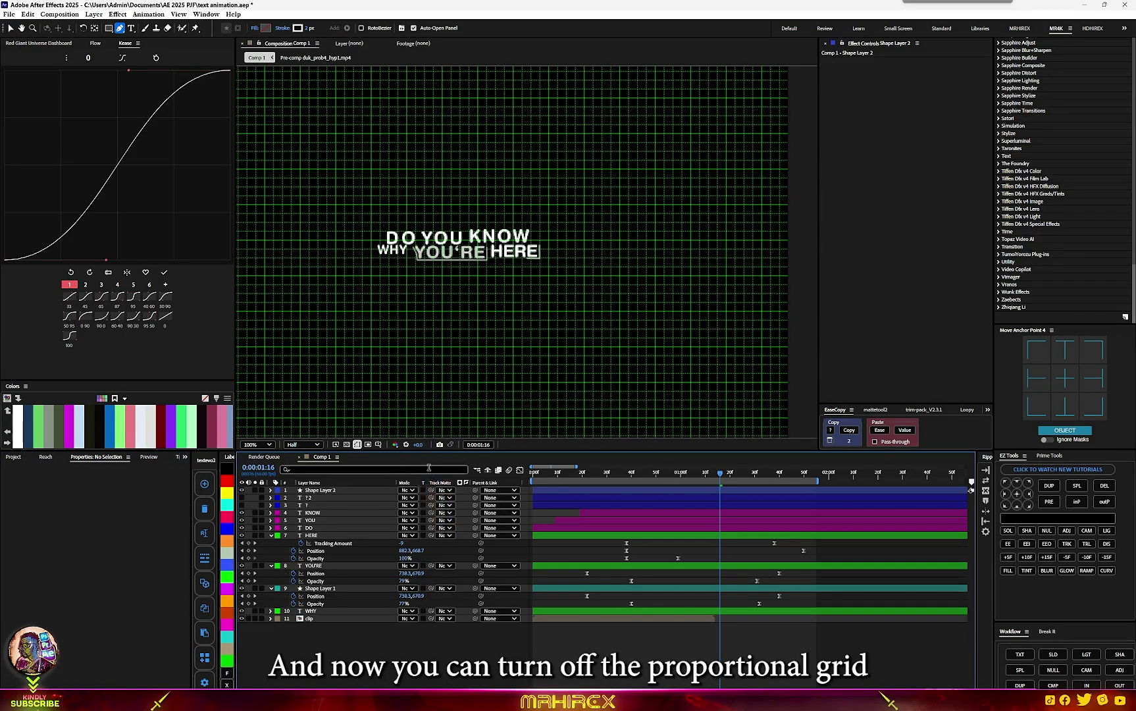
left_click(337, 457)
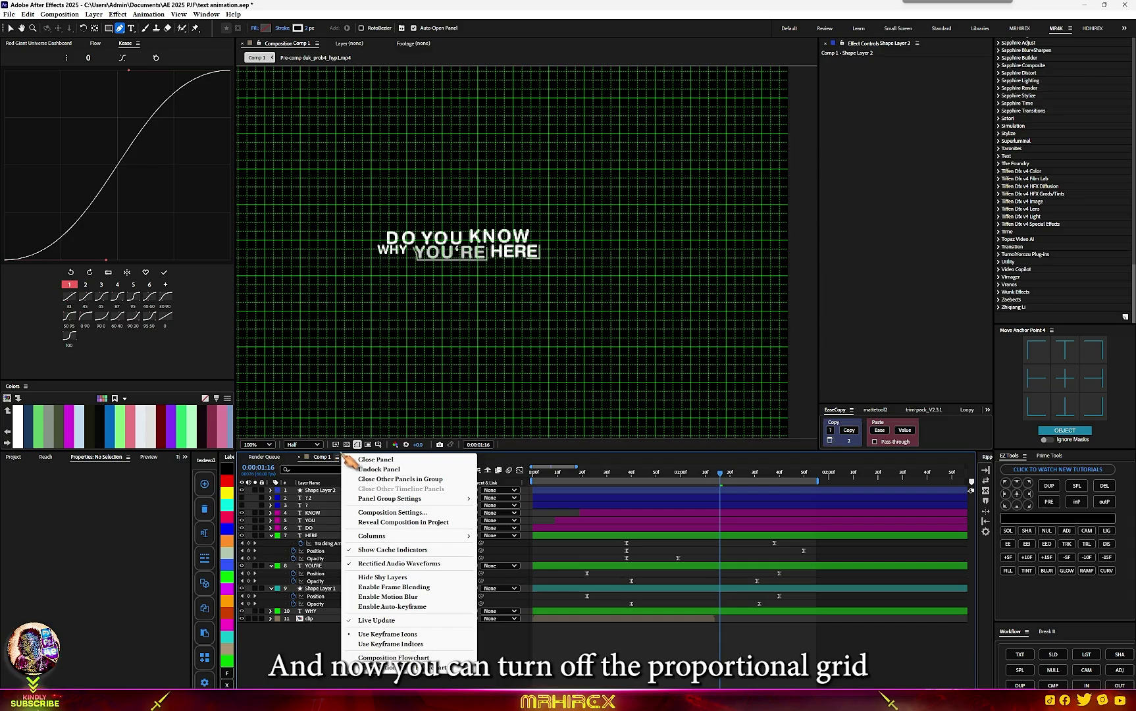
left_click(357, 444)
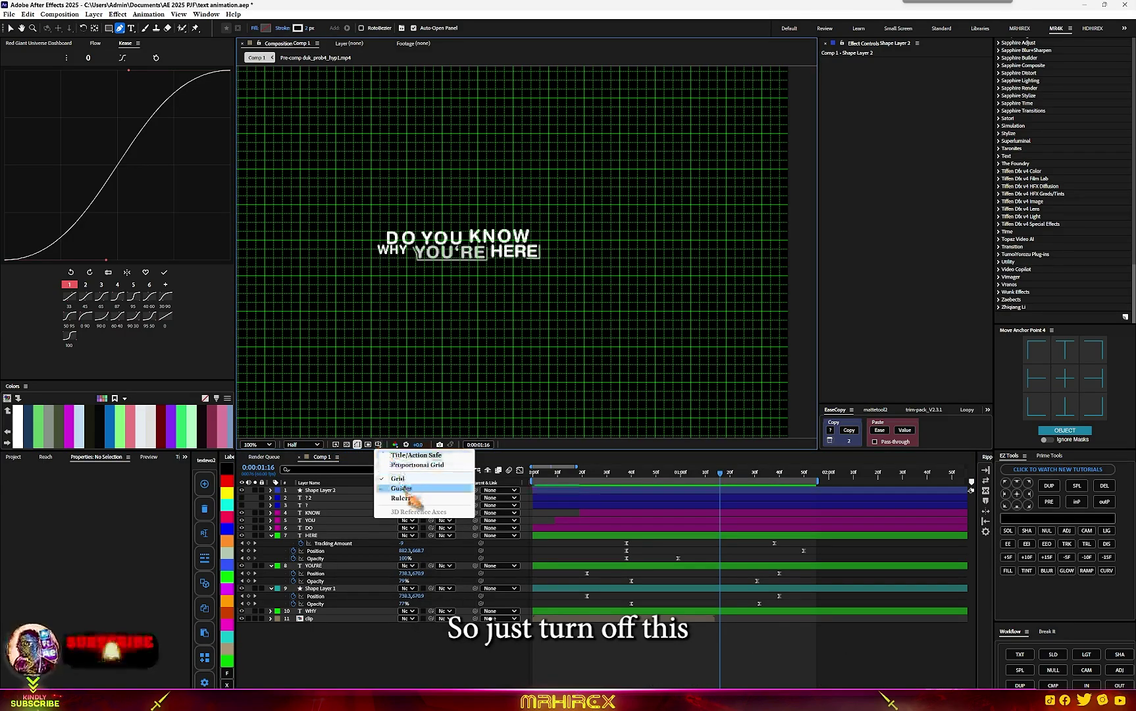
left_click(408, 479)
scroll(513, 262, "up", 2)
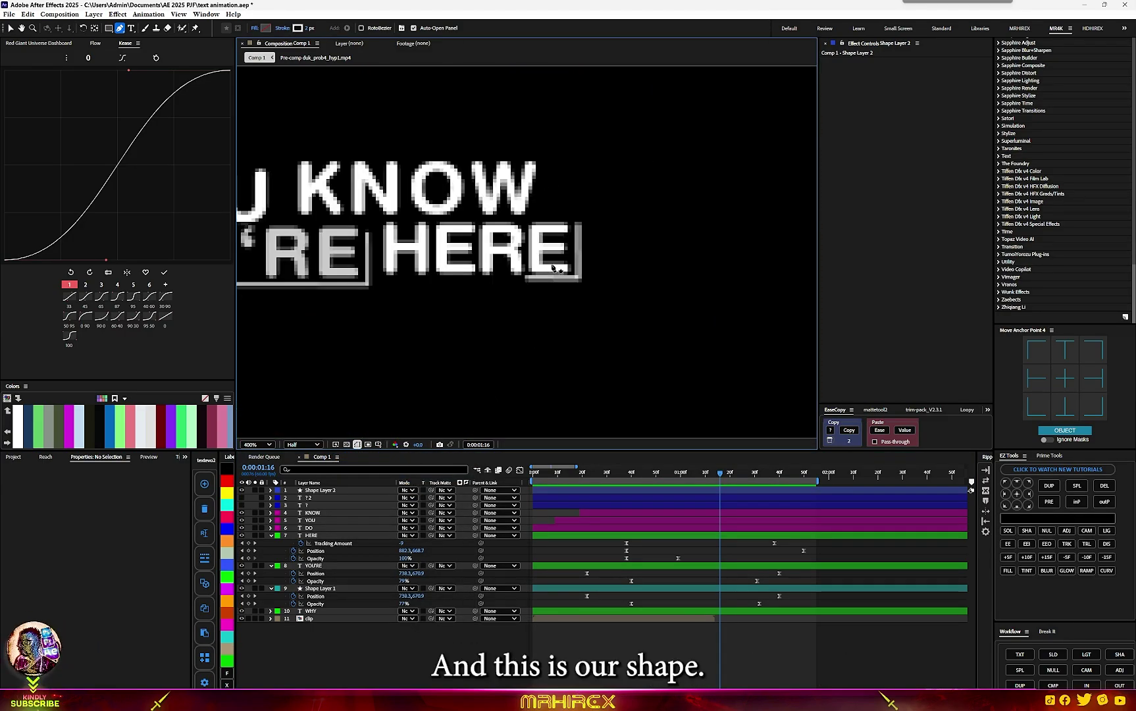
scroll(553, 268, "up", 2)
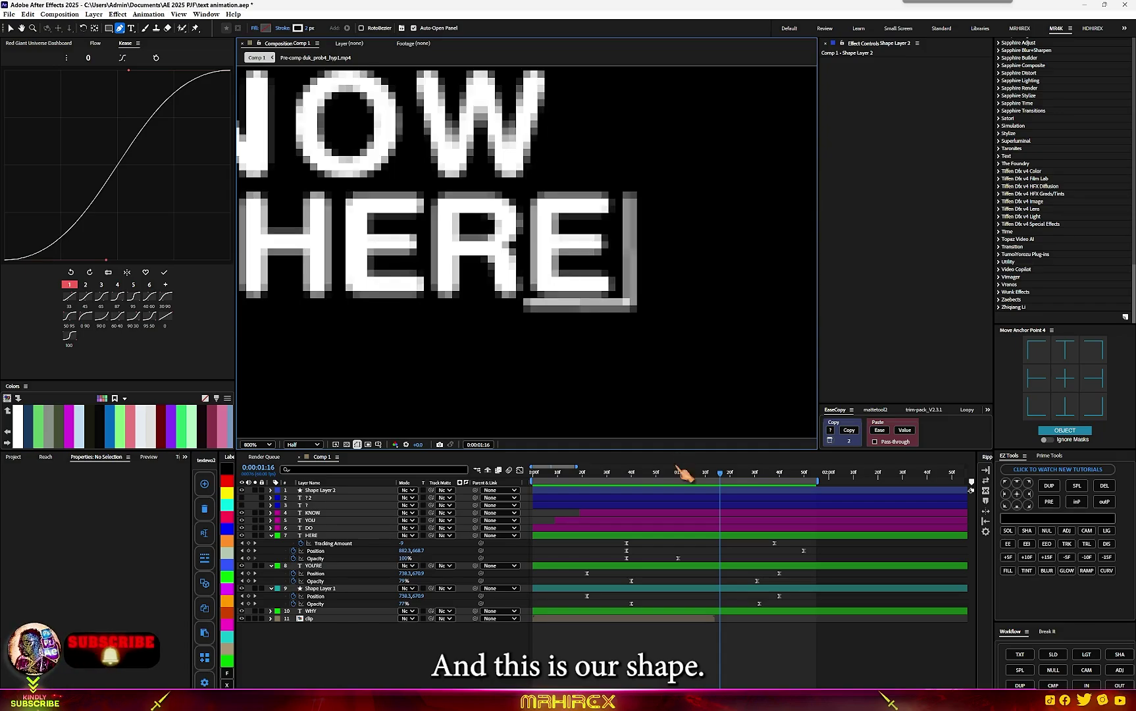
At 0:00:00:38, select HERE's Tracking Amount, Position and Opacity keyframes and copy them.
left_click_drag(728, 477, 632, 497)
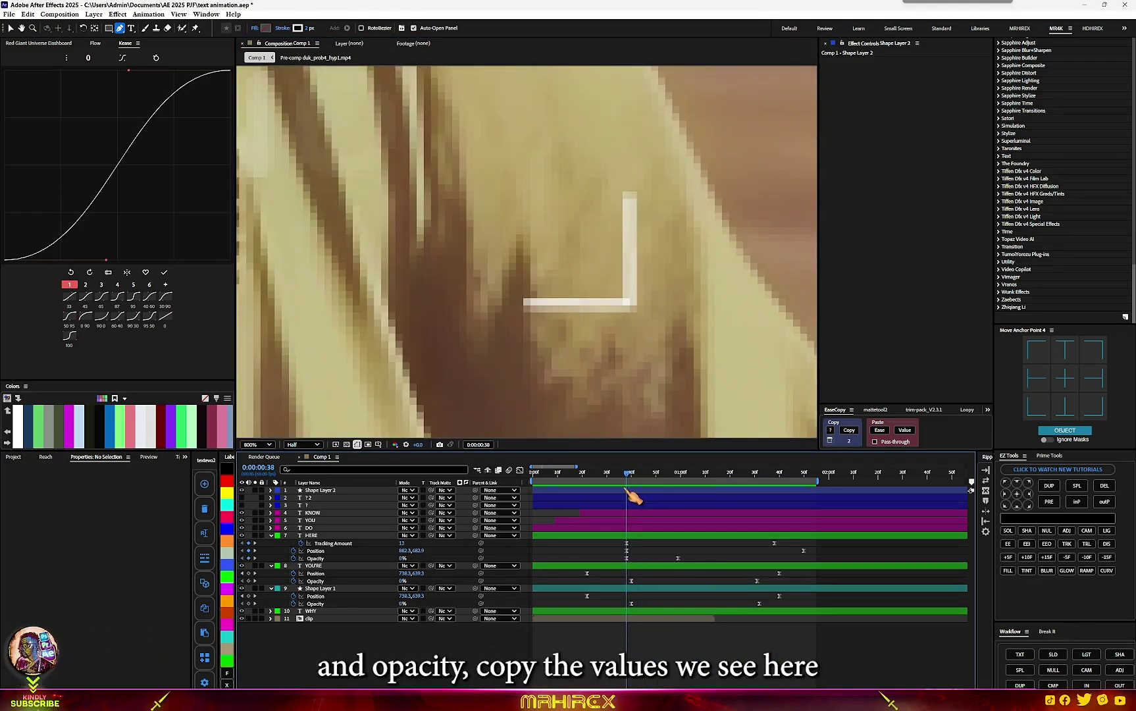
left_click(309, 535)
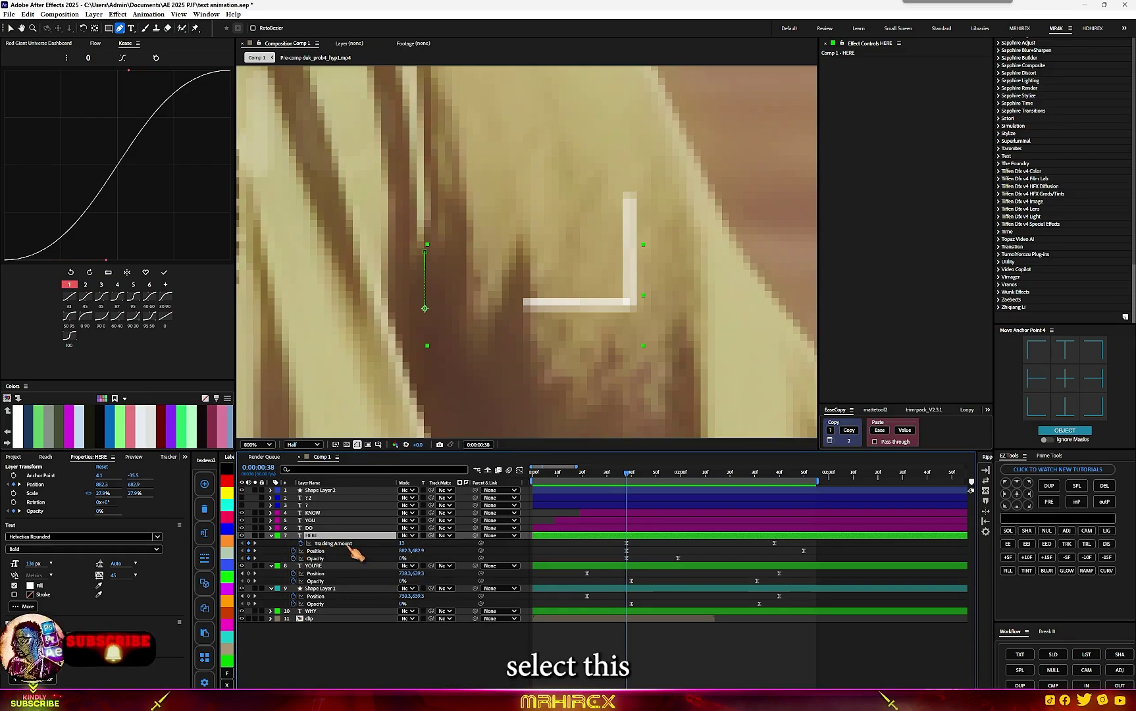
left_click(346, 543)
left_click(331, 551, "shift")
left_click(329, 558, "shift")
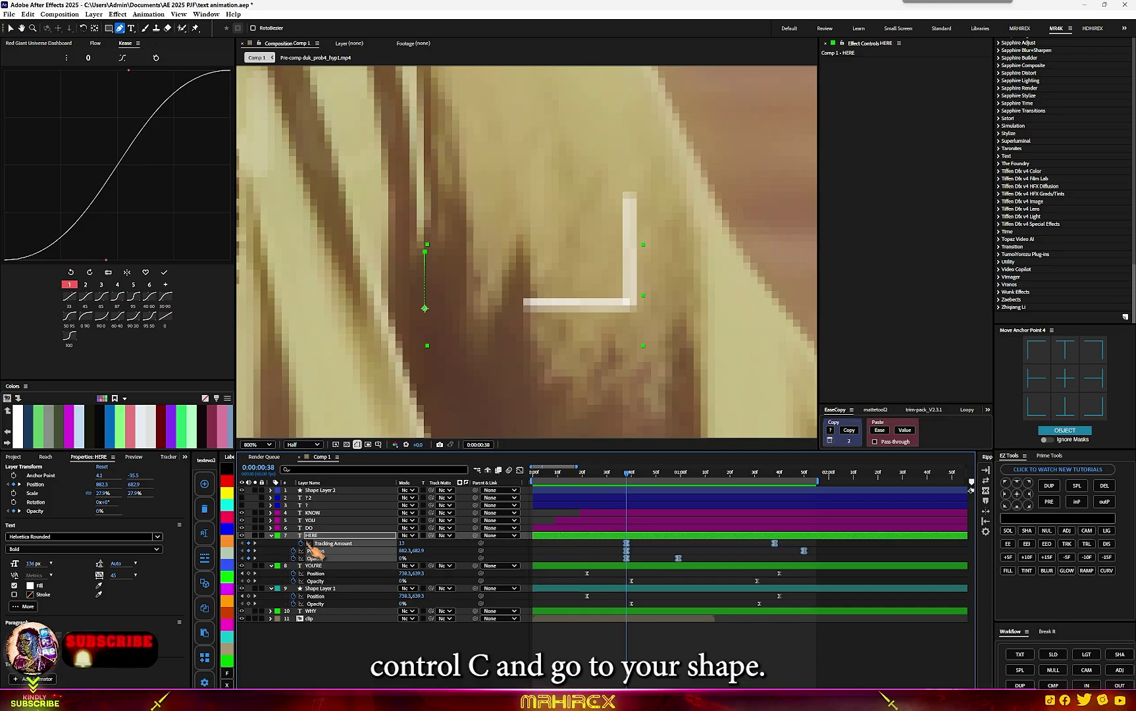
Move Shape Layer 2 directly below HERE in the layer stack and give it the same teal label as Shape Layer 1.
left_click(335, 492)
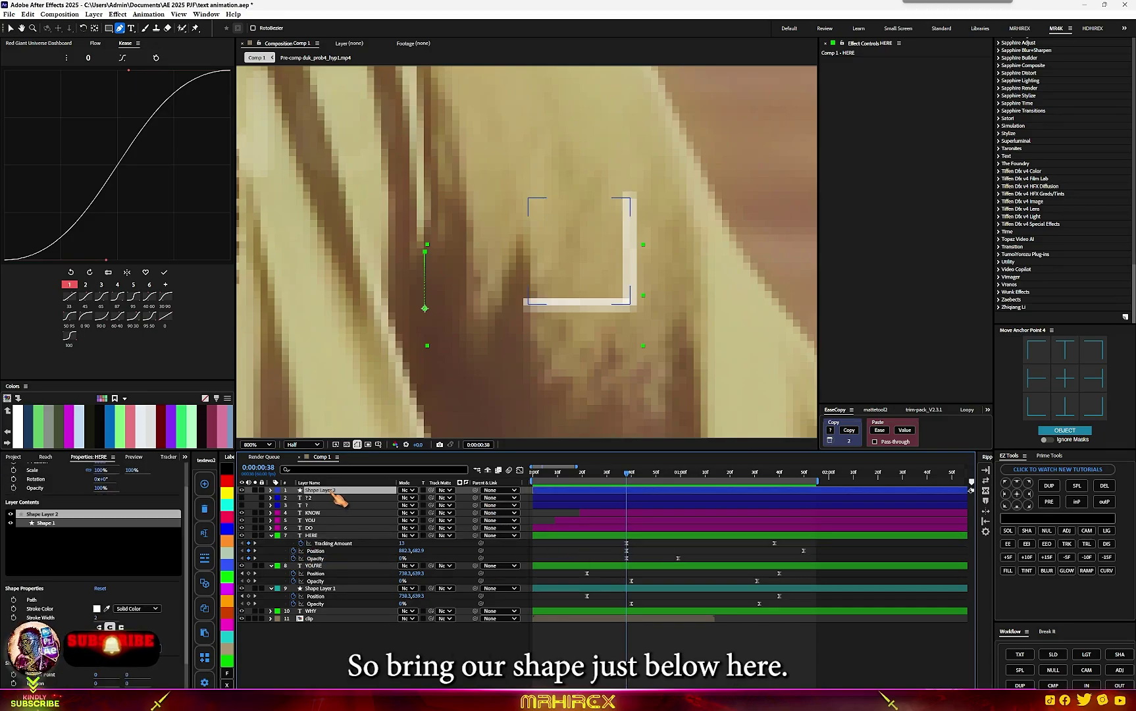
left_click_drag(327, 490, 352, 555)
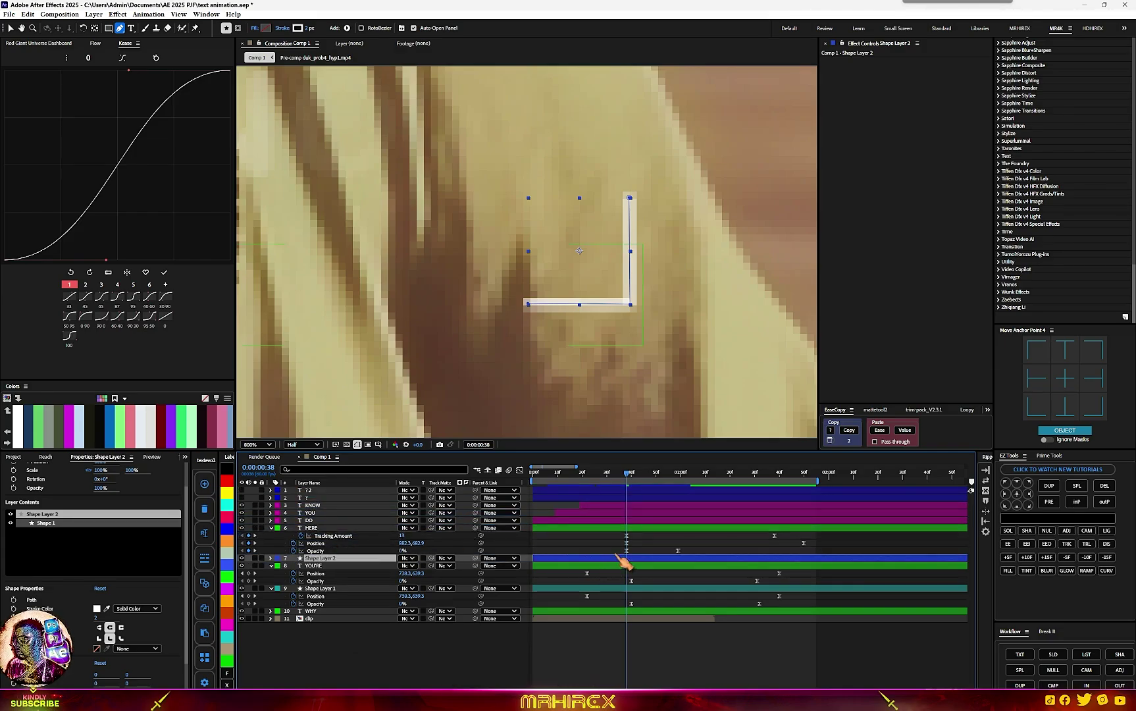
left_click(227, 637)
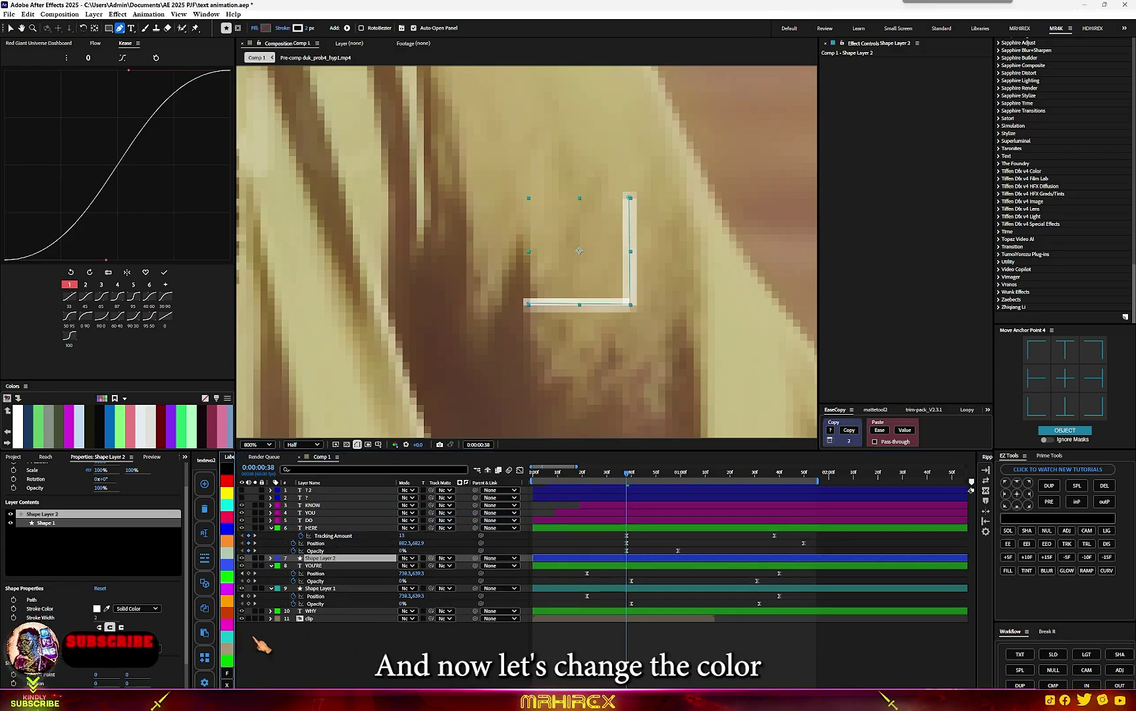
Parent Shape Layer 2 to HERE, keyframe its Position to follow the tightening letters, and preview the bracket's motion.
left_click(687, 555)
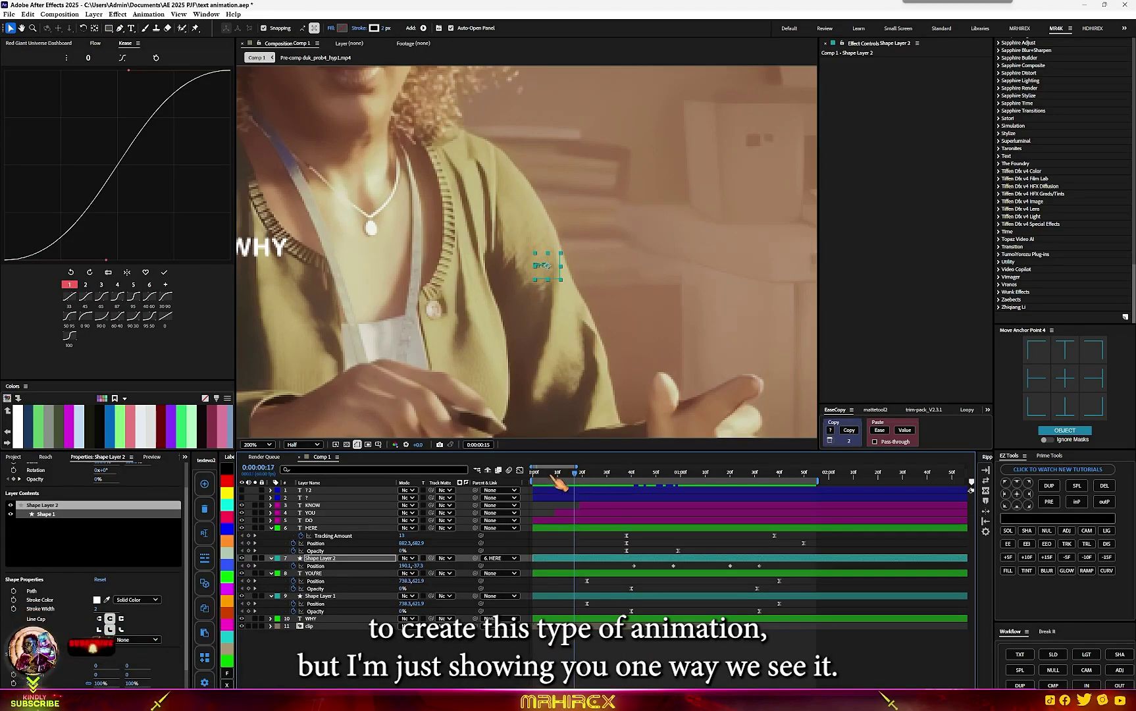
key("space")
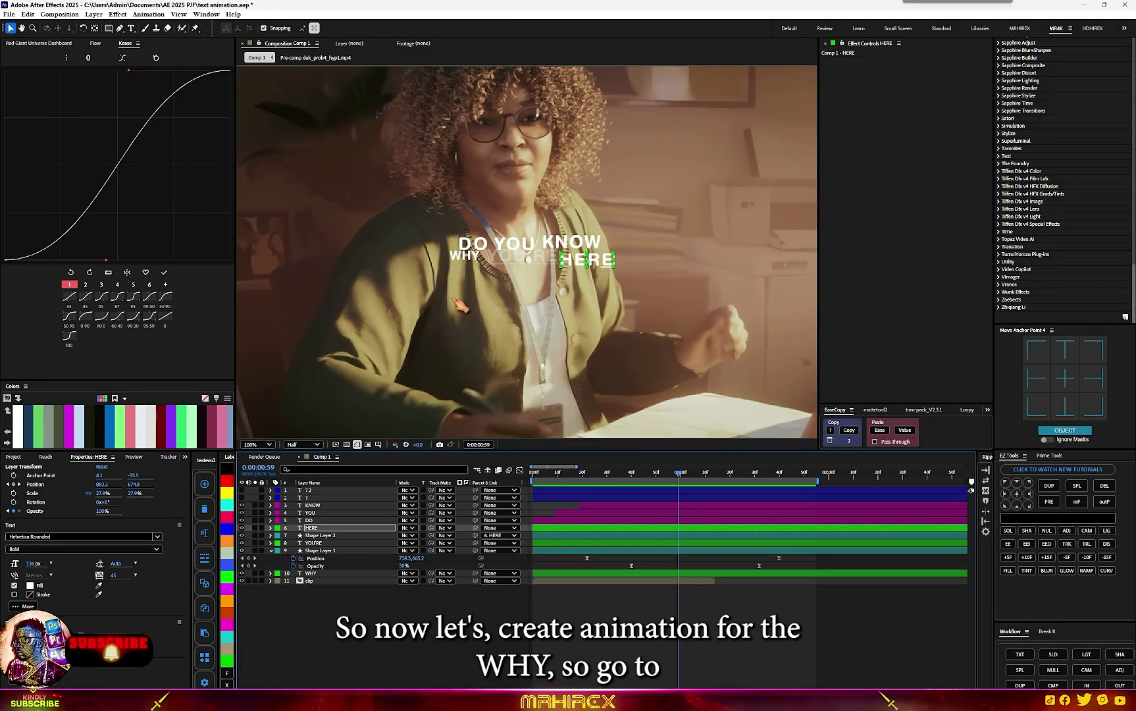
At 0:00:00:45, add Position and Opacity keyframes to the WHY text layer at its current placement and full opacity.
key("period")
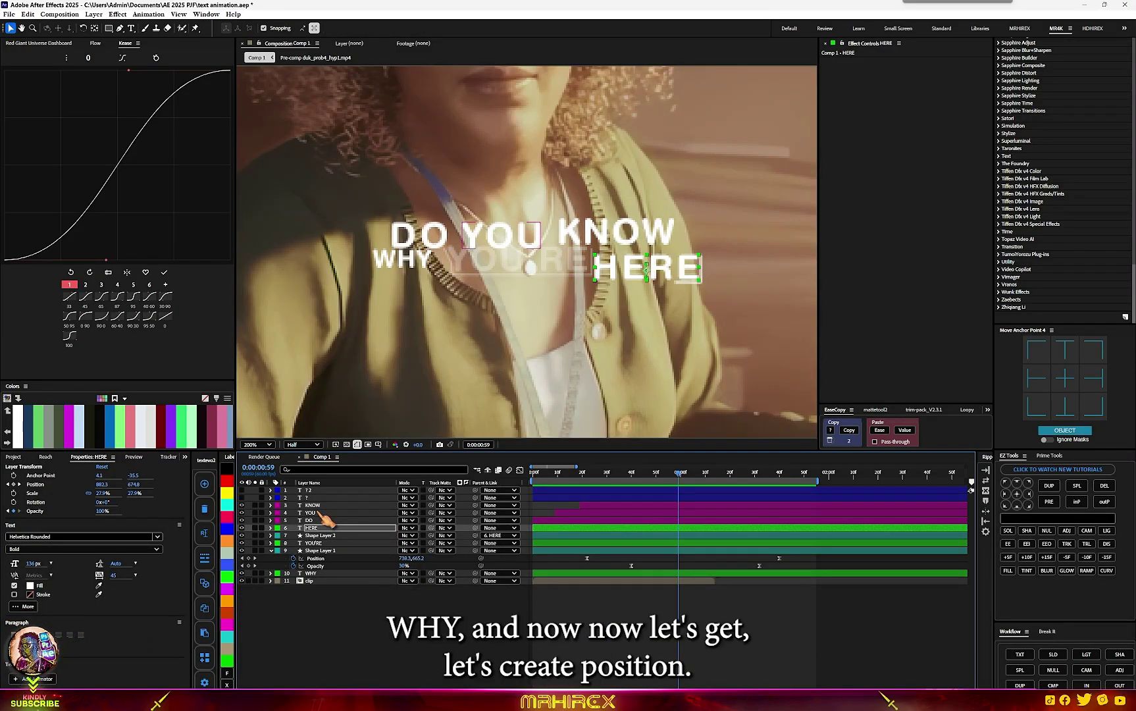
left_click(322, 520)
left_click(316, 573)
left_click_drag(685, 481, 645, 477)
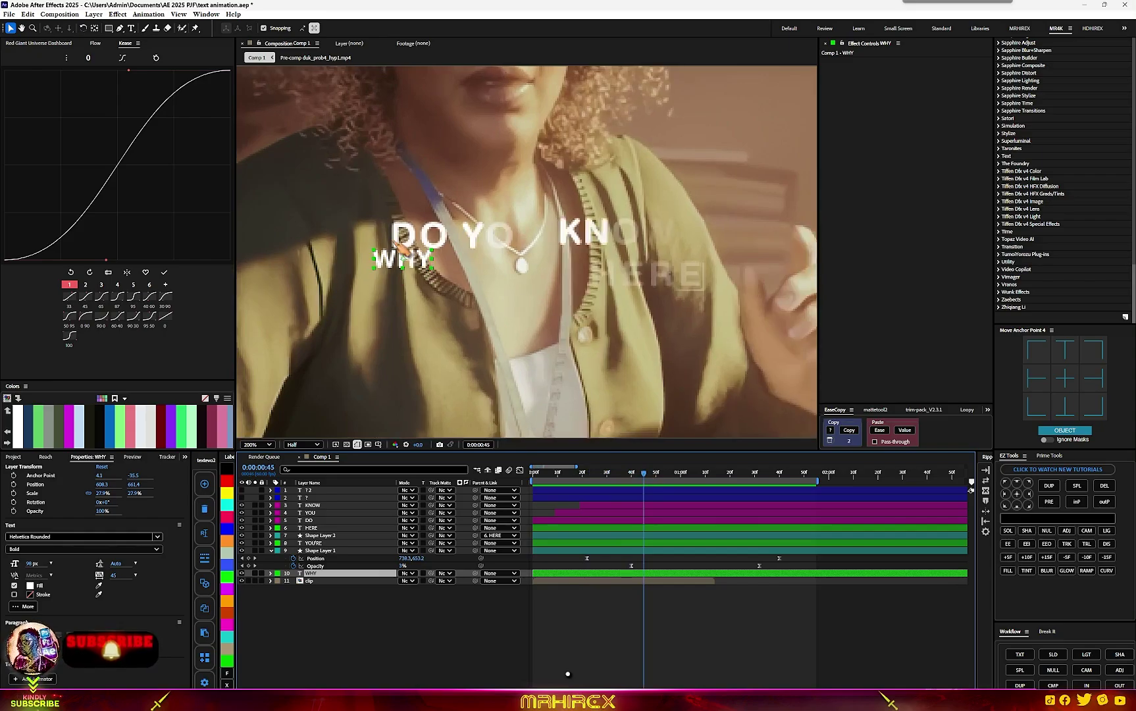
scroll(392, 239, "up", 2)
left_click_drag(392, 239, 583, 287)
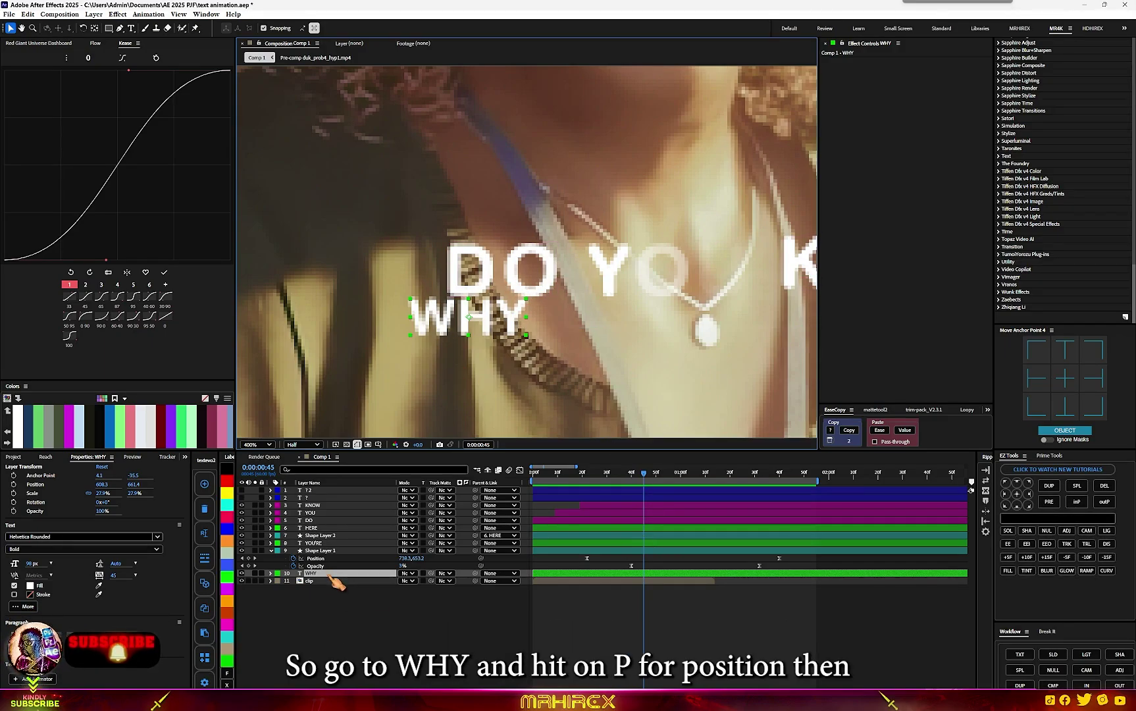
key("alt+shift+p")
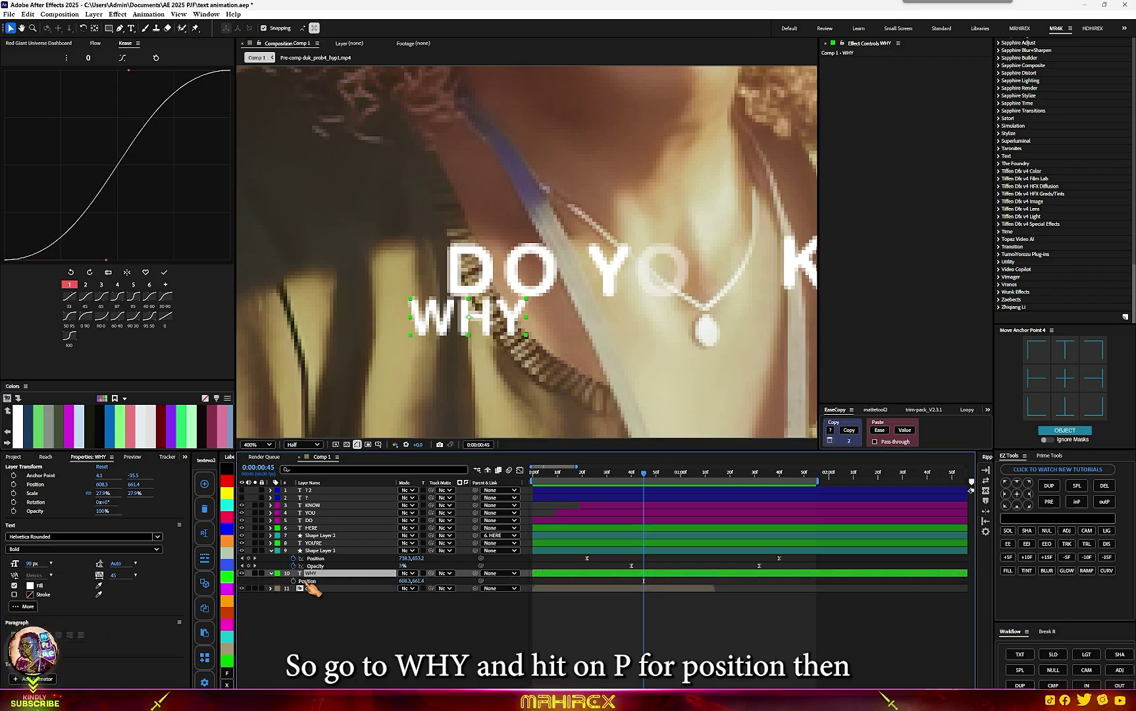
key("t")
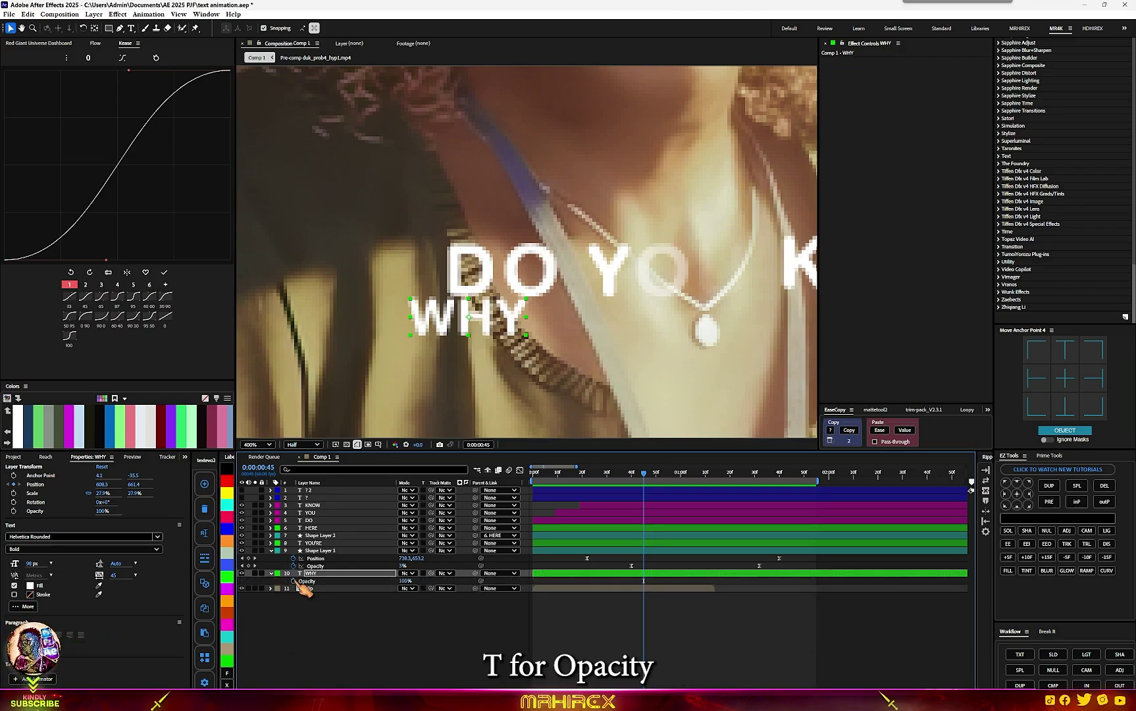
key("alt+shift+t")
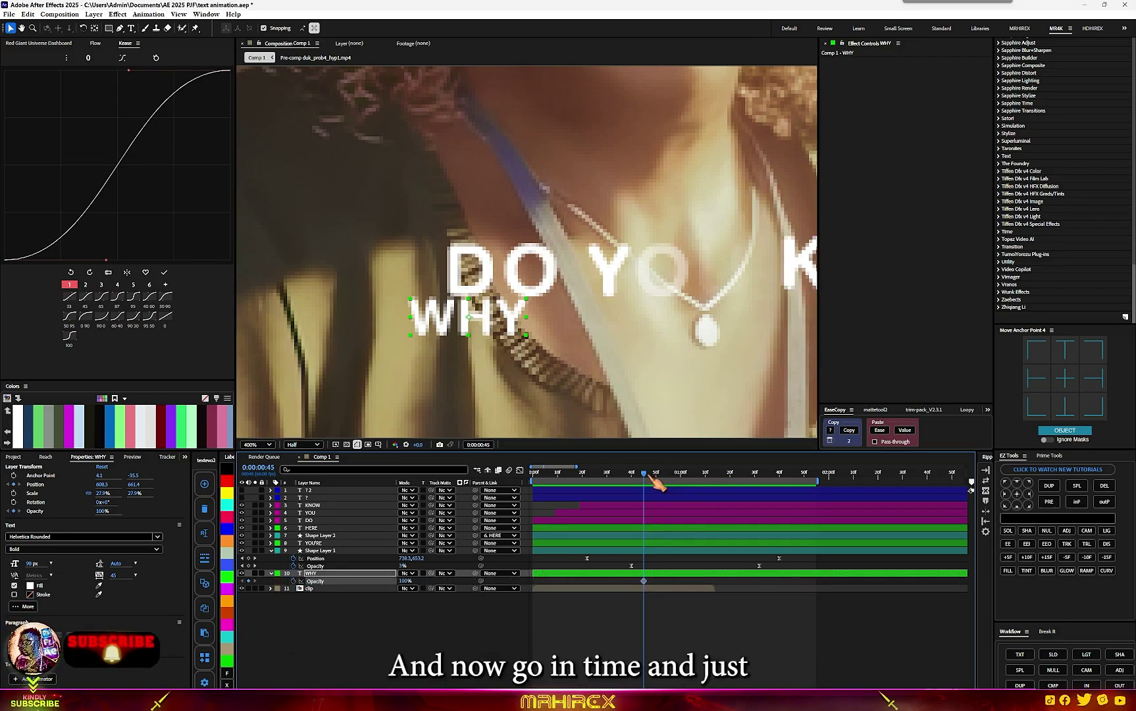
At 0:00:00:21, raise WHY above its resting place to a Y position of 630.4 and set its Opacity to 0%.
left_click_drag(645, 473, 585, 473)
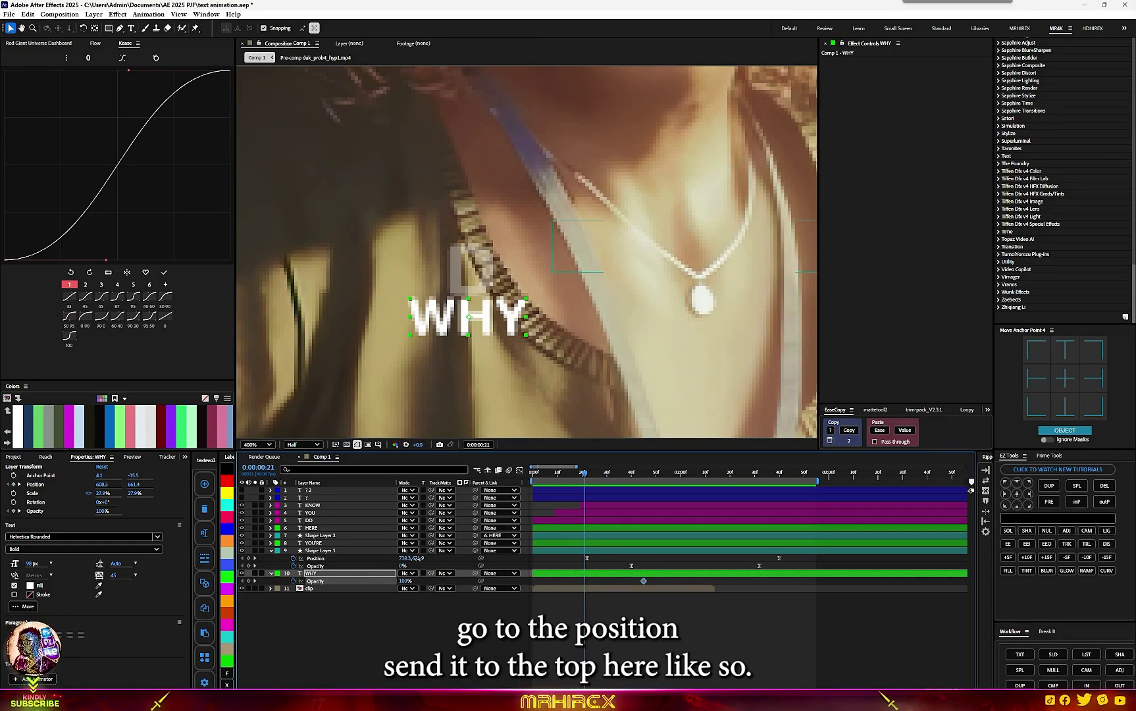
key("shift+p")
left_click_drag(417, 580, 402, 580)
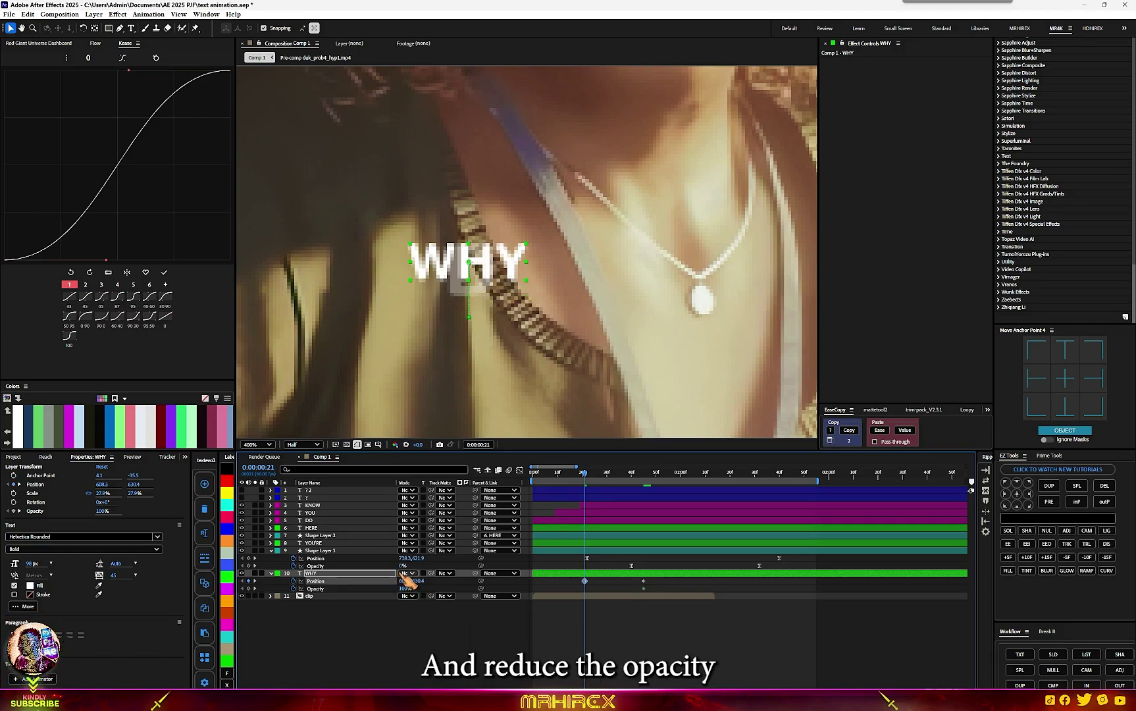
left_click(407, 588)
type("0")
key("Return")
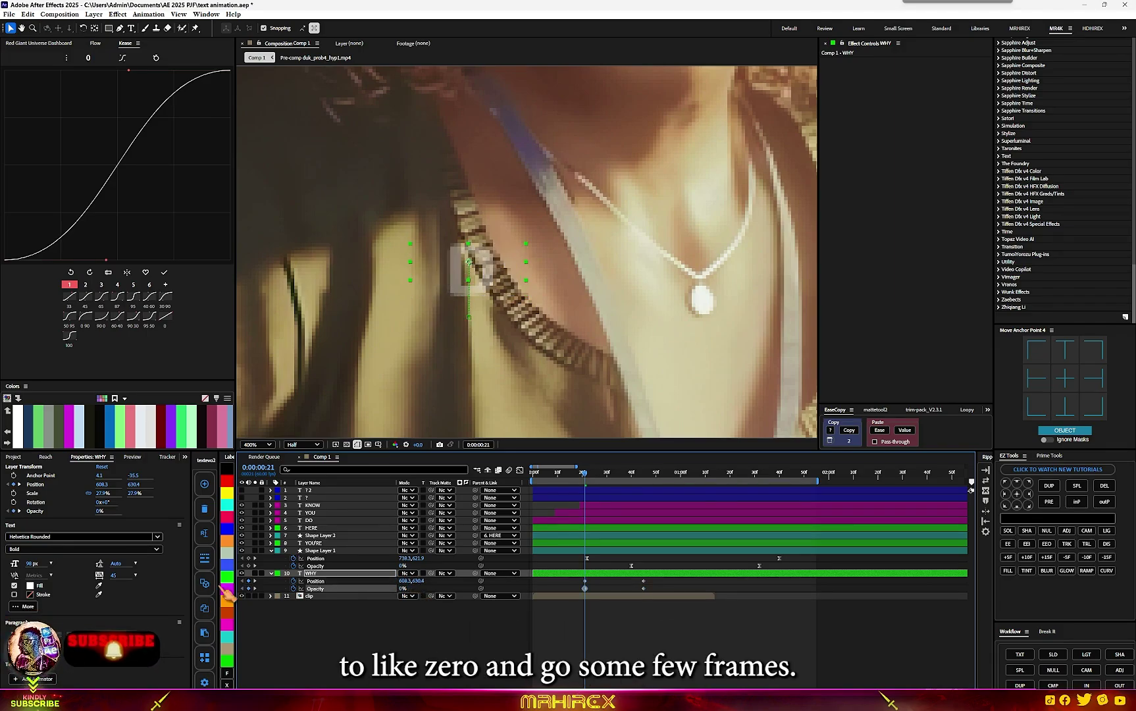
Delay WHY's Position and Opacity keyframes so the fade starts around 0:00:00:40, and apply Easy Ease to them.
left_click_drag(583, 474, 639, 479)
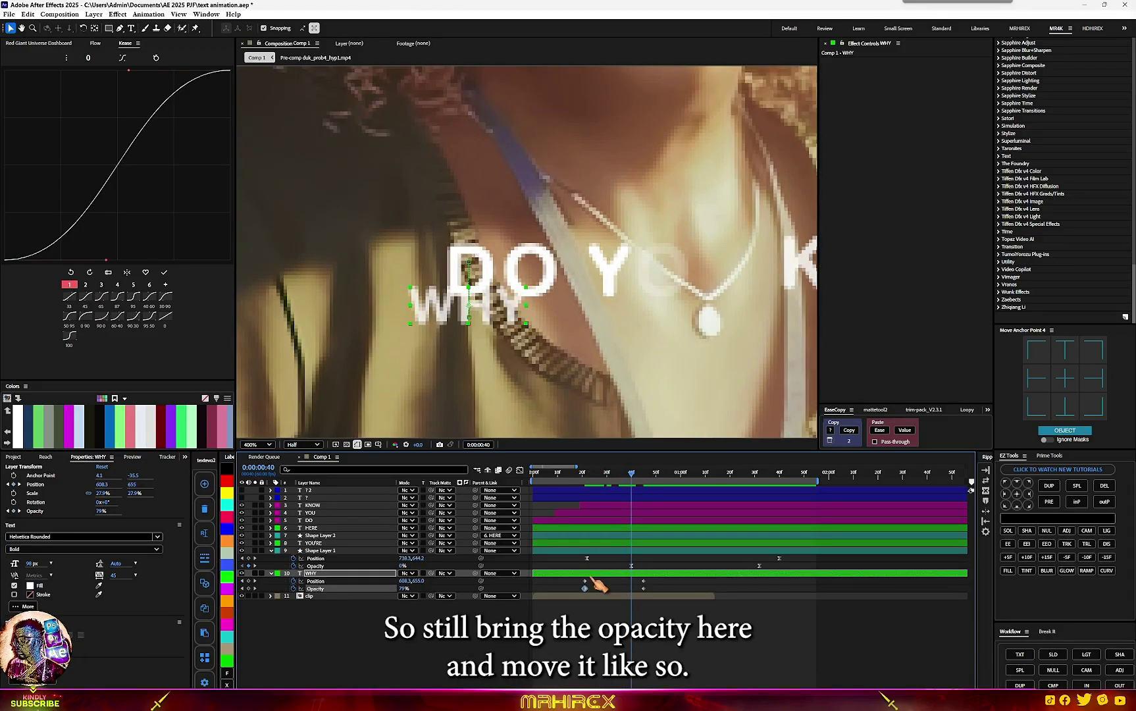
left_click_drag(594, 591, 678, 596)
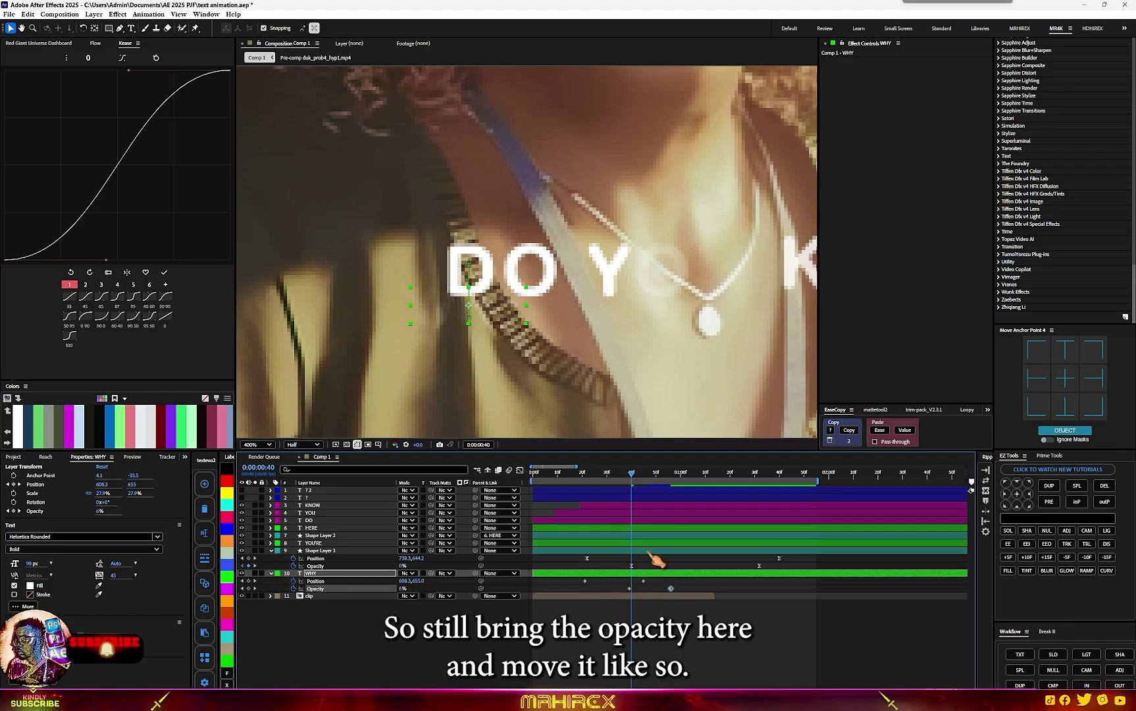
left_click_drag(625, 477, 656, 491)
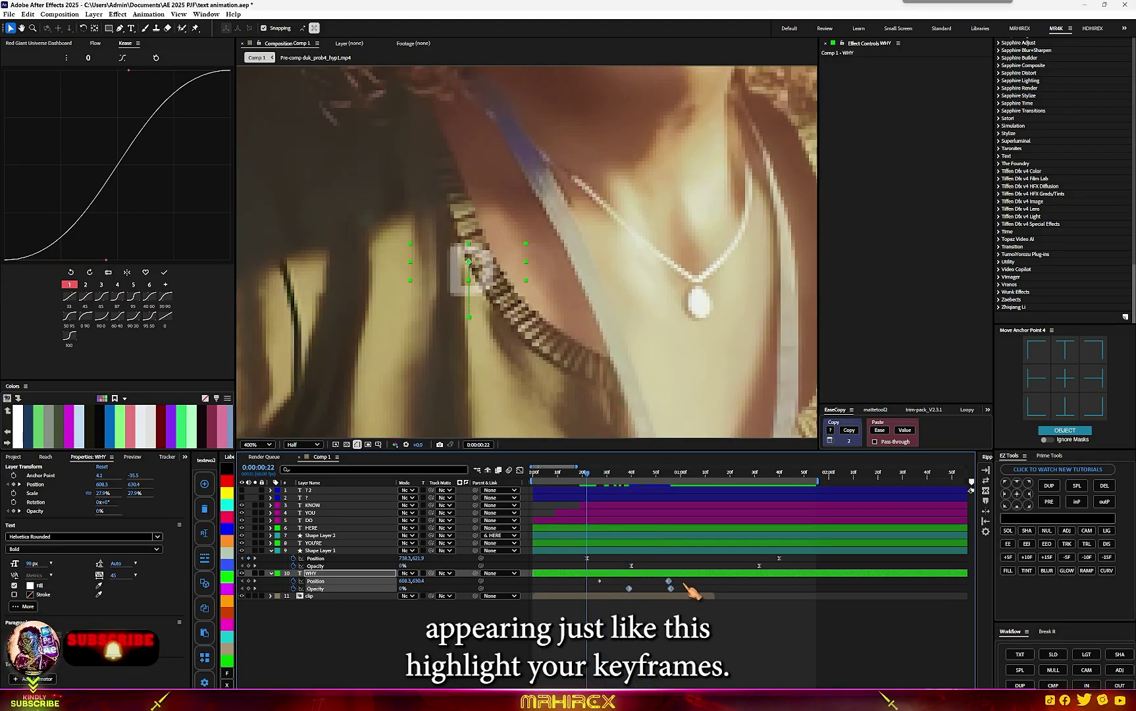
left_click_drag(685, 583, 587, 593)
key("F9")
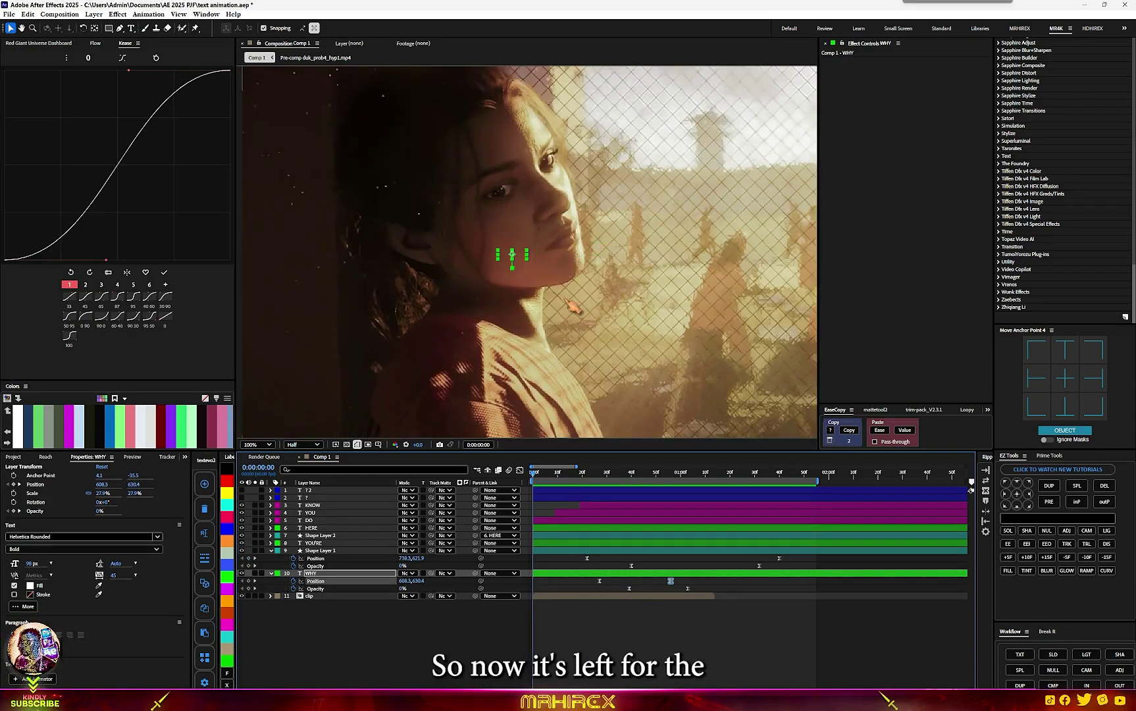
Make the question mark text layer visible in the composition and deselect all layers.
scroll(564, 297, "up", 2)
key("comma")
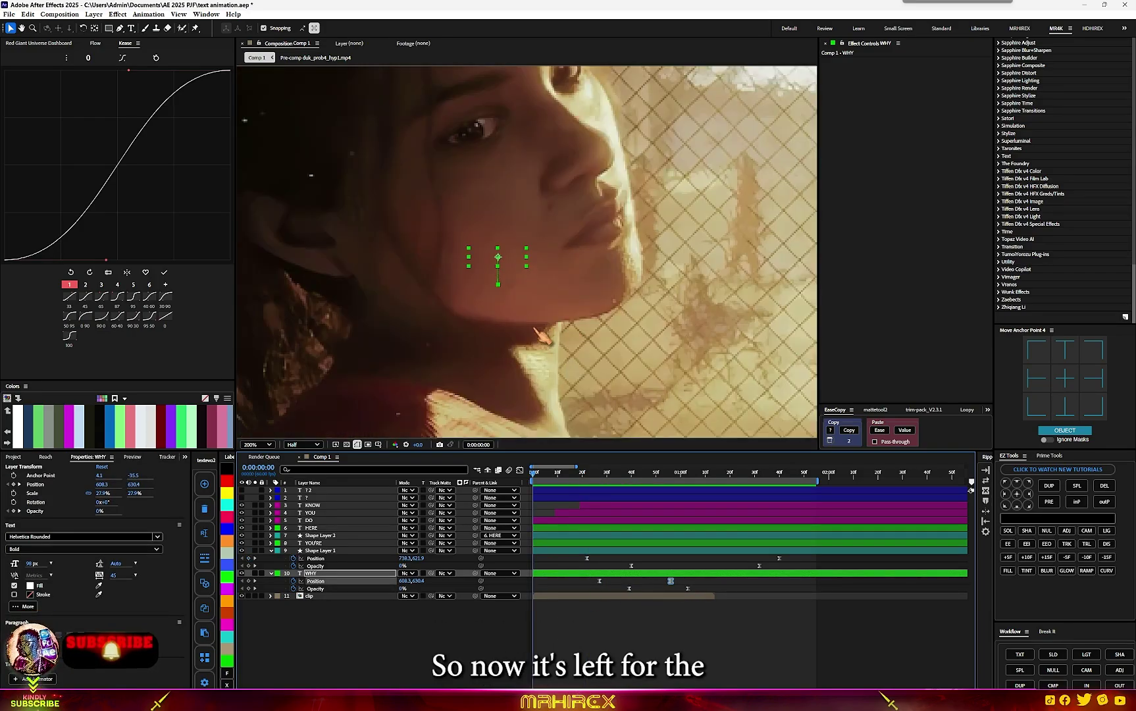
key("comma")
key("F2")
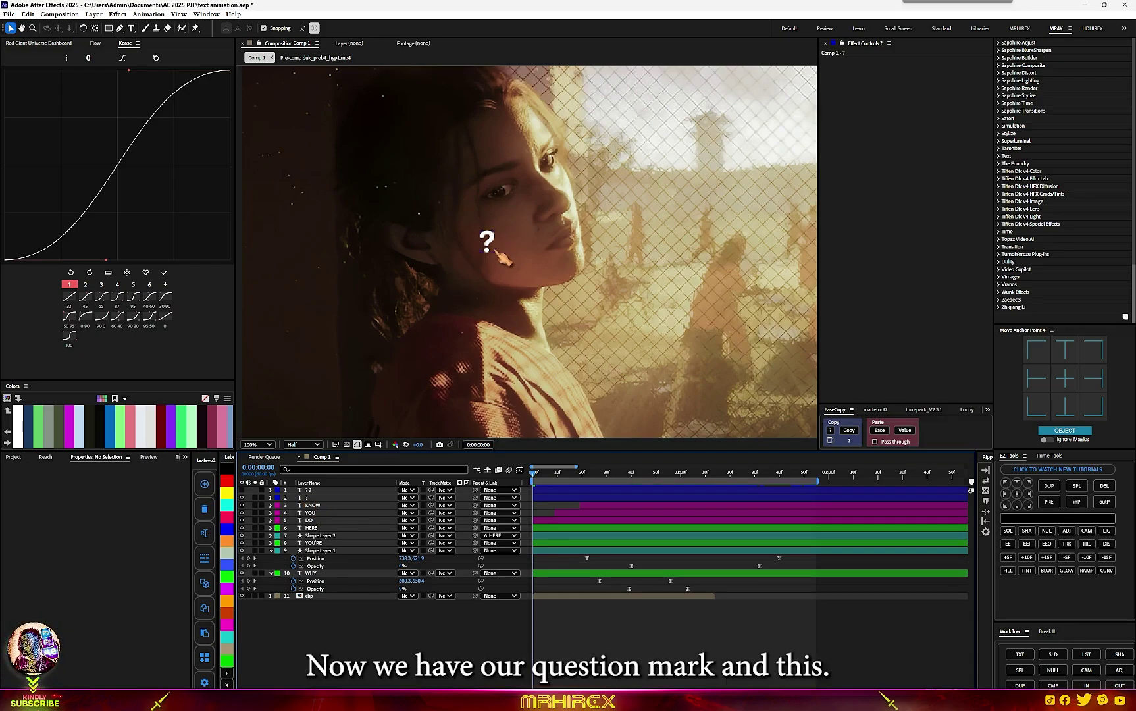
Preview the text animation from the start to check WHY's entrance with the other words, and return to the first frame.
key("space")
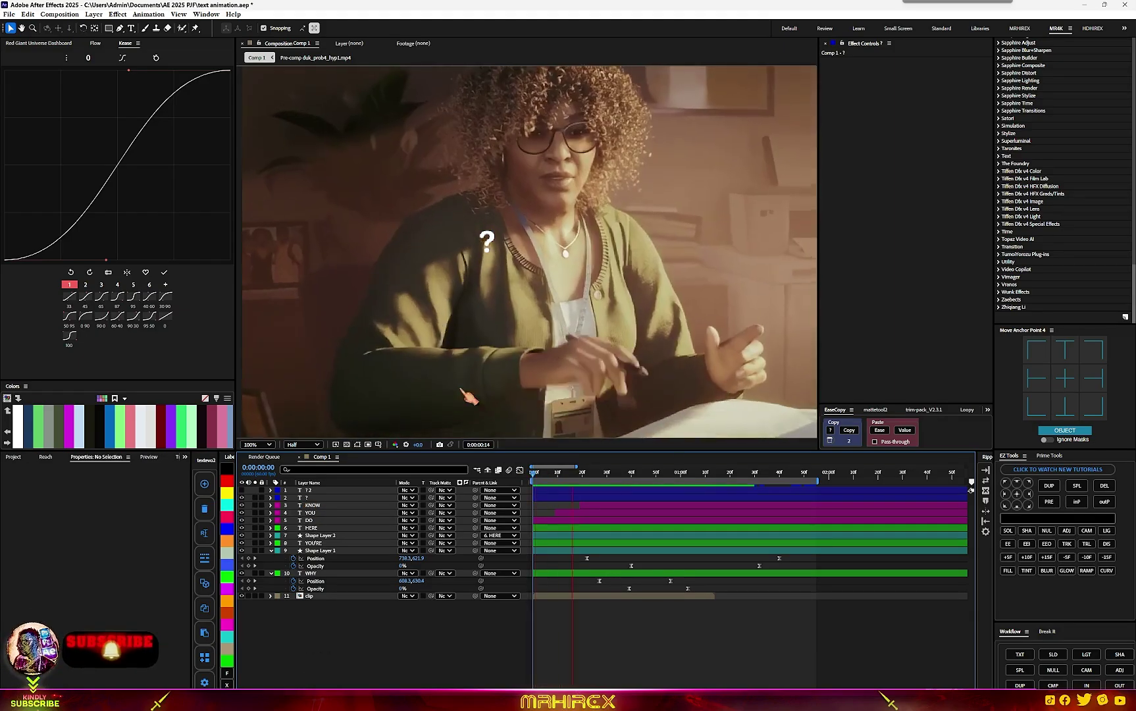
key("space")
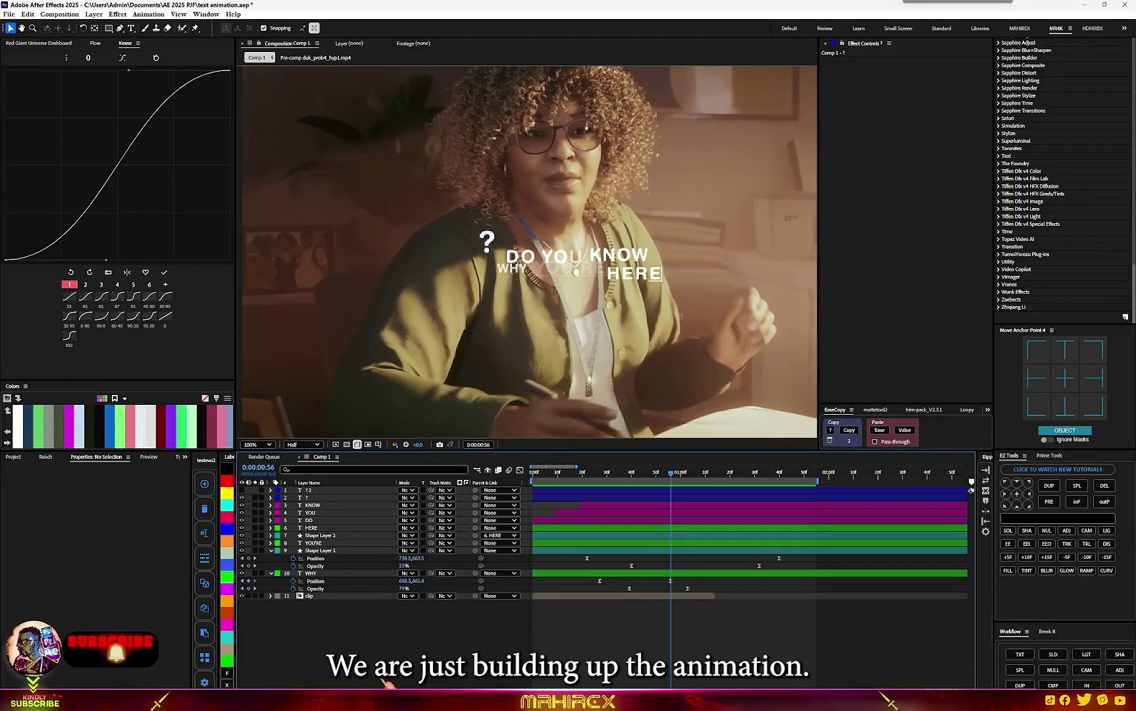
left_click(531, 473)
key("space")
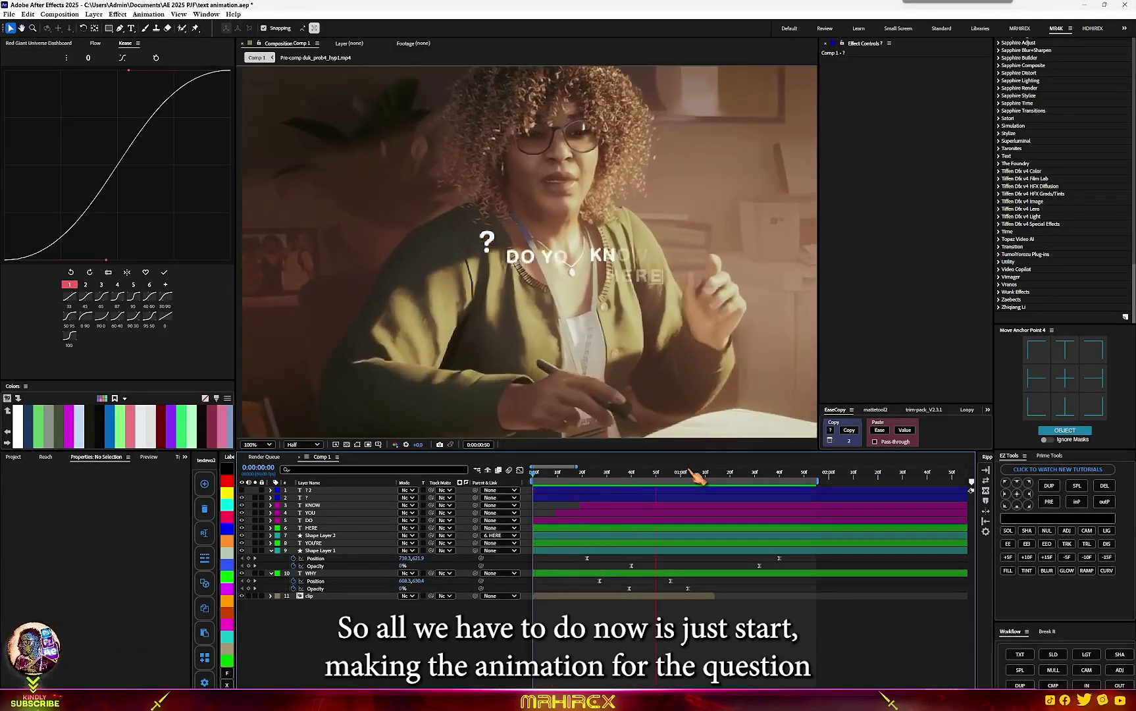
key("space")
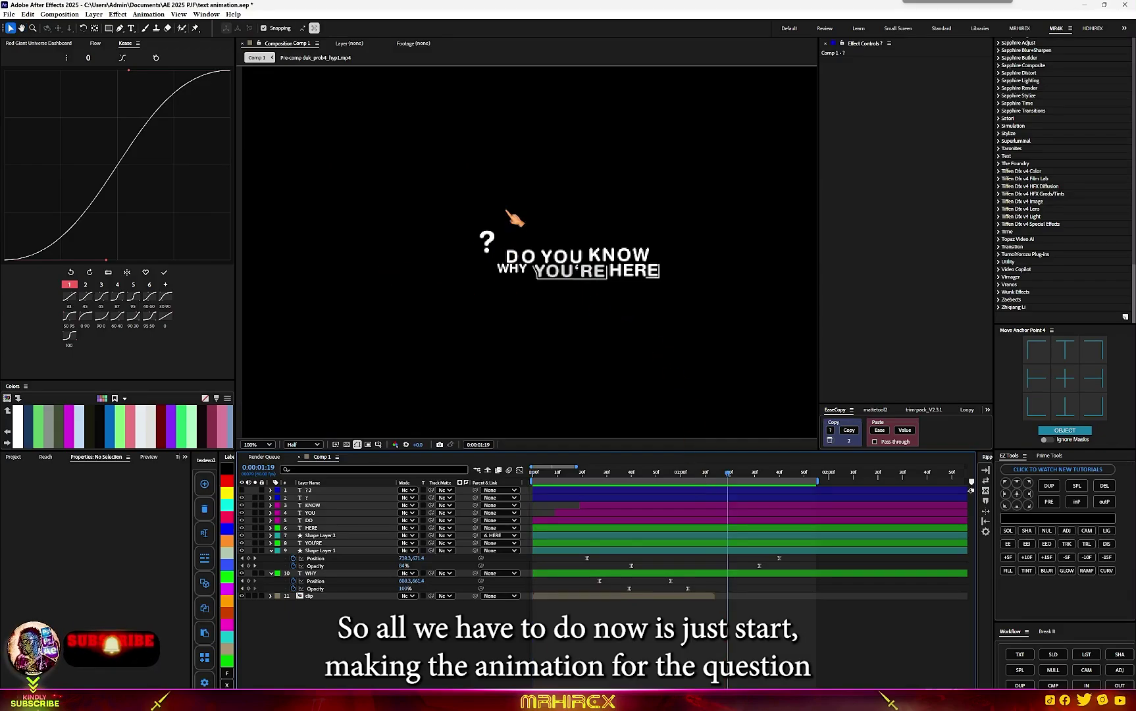
left_click_drag(572, 473, 503, 481)
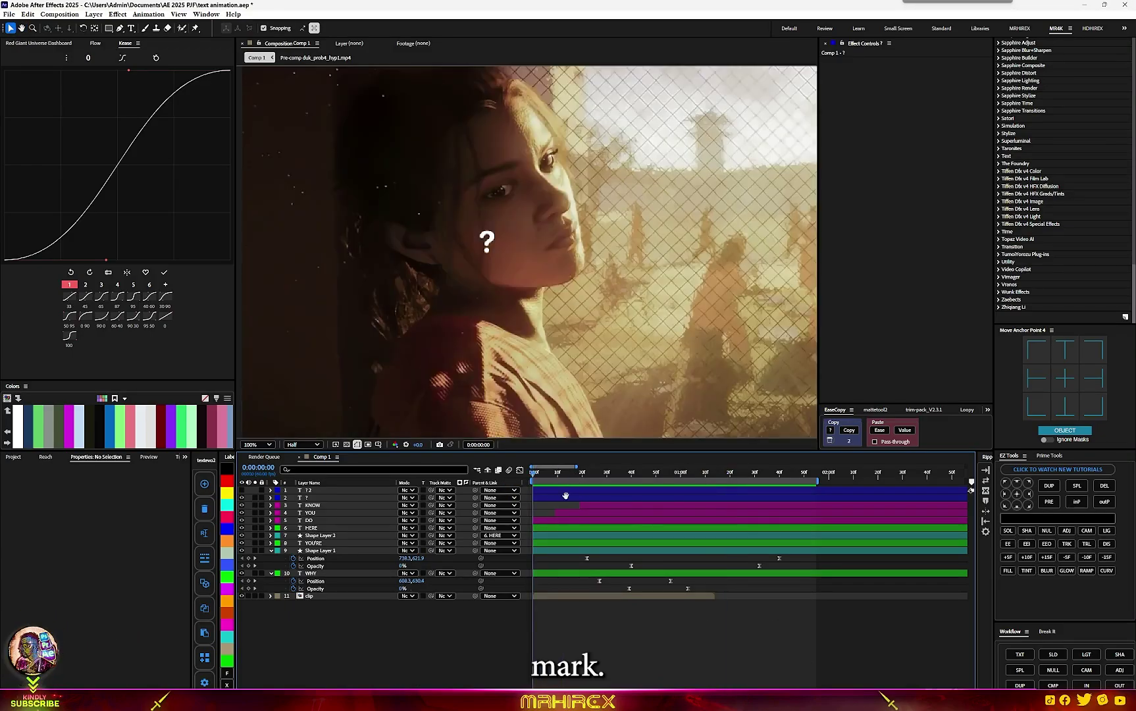